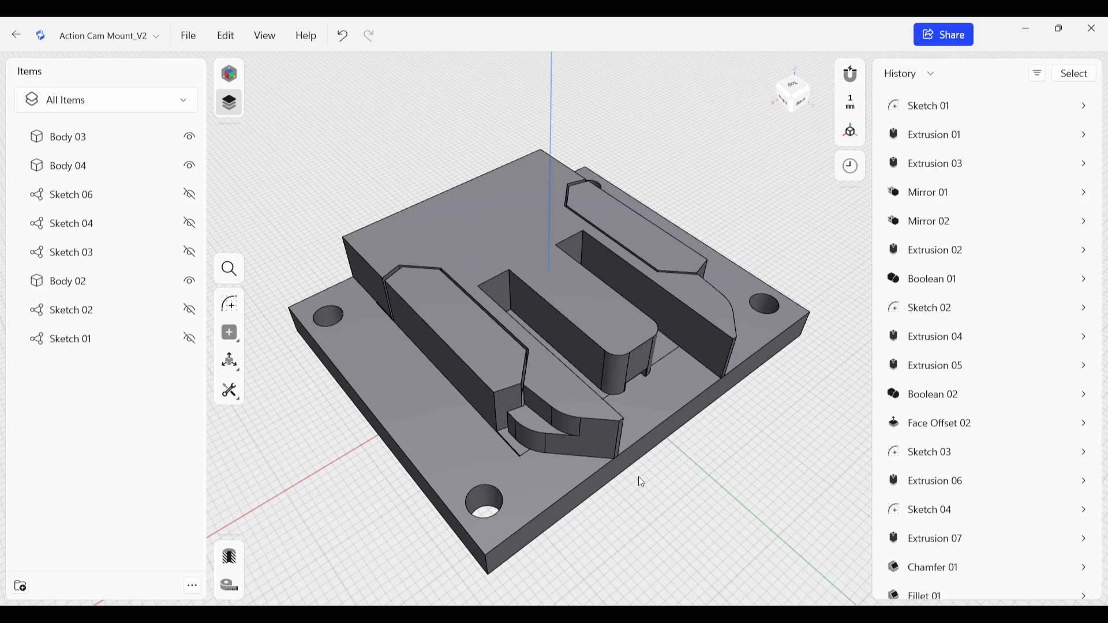
Select Body 03 and orbit around the finished clip mount with its three tabs.
left_click(399, 359)
key("m")
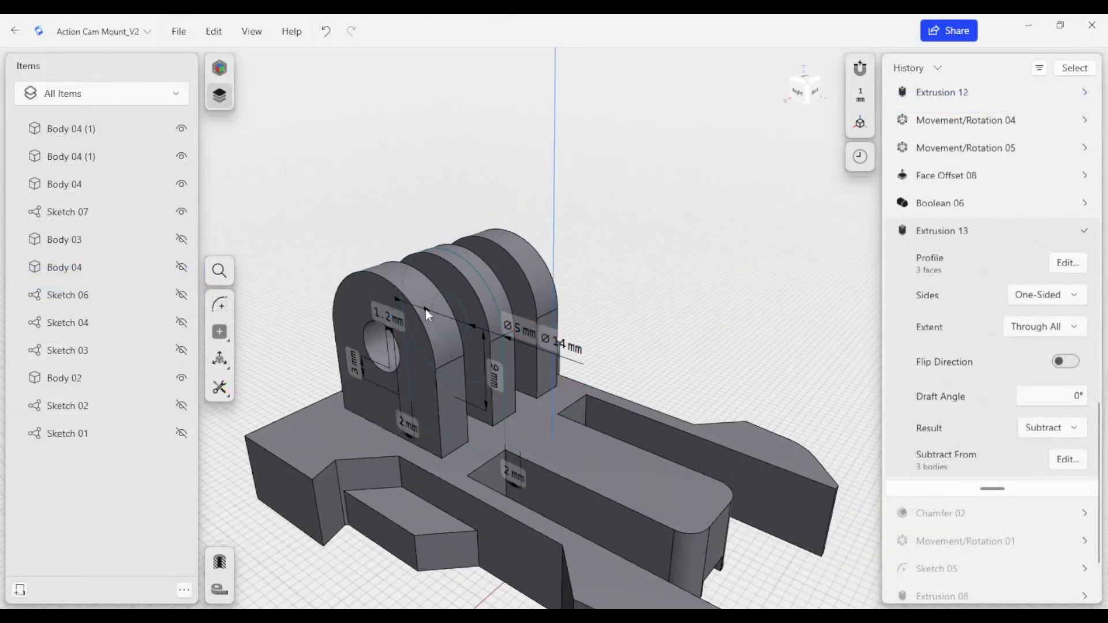
mouse_move(425, 309)
right_mouse_down()
mouse_move(497, 409)
mouse_move(560, 418)
mouse_move(530, 430)
mouse_move(516, 398)
mouse_move(329, 403)
right_mouse_up()
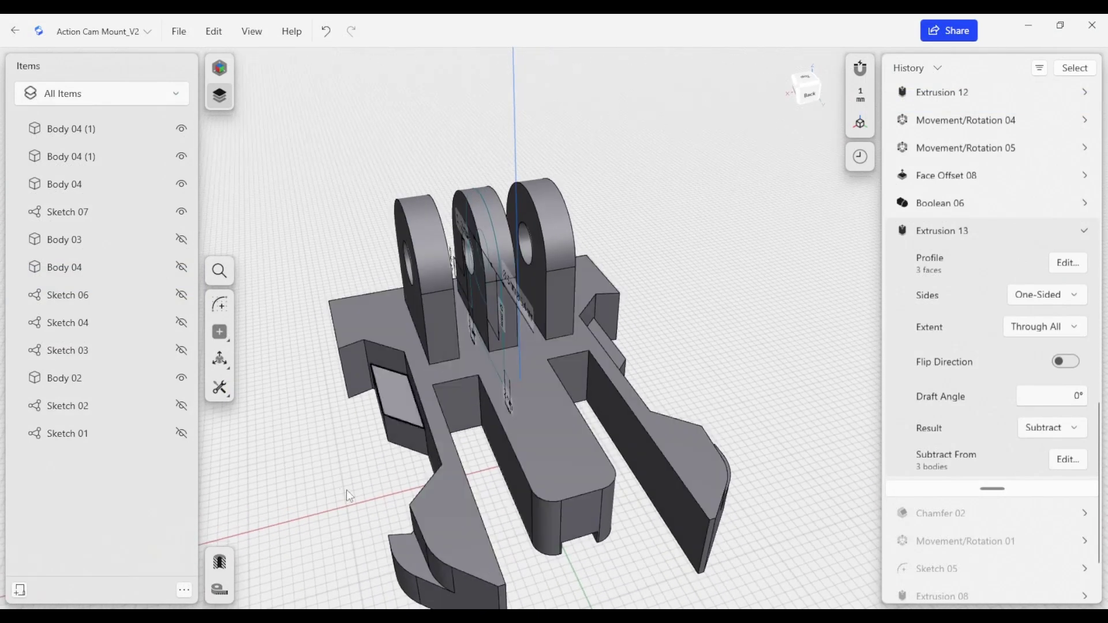
right_click_drag(346, 490, 286, 415)
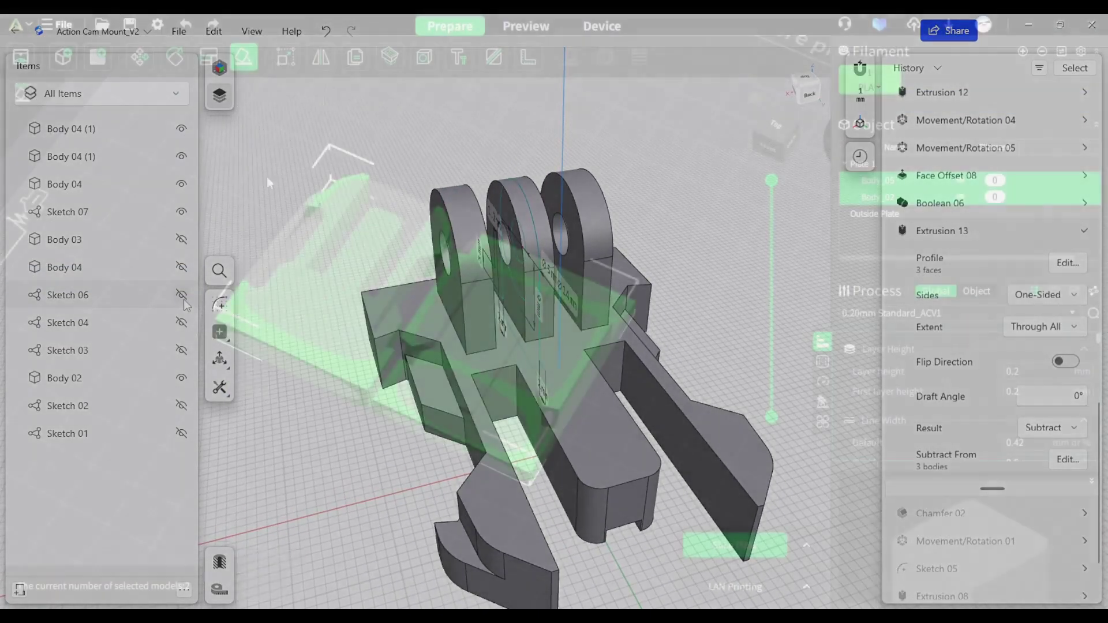
Lay the tab body on a flat face, slice both parts, and inspect the layered preview.
left_click(439, 436)
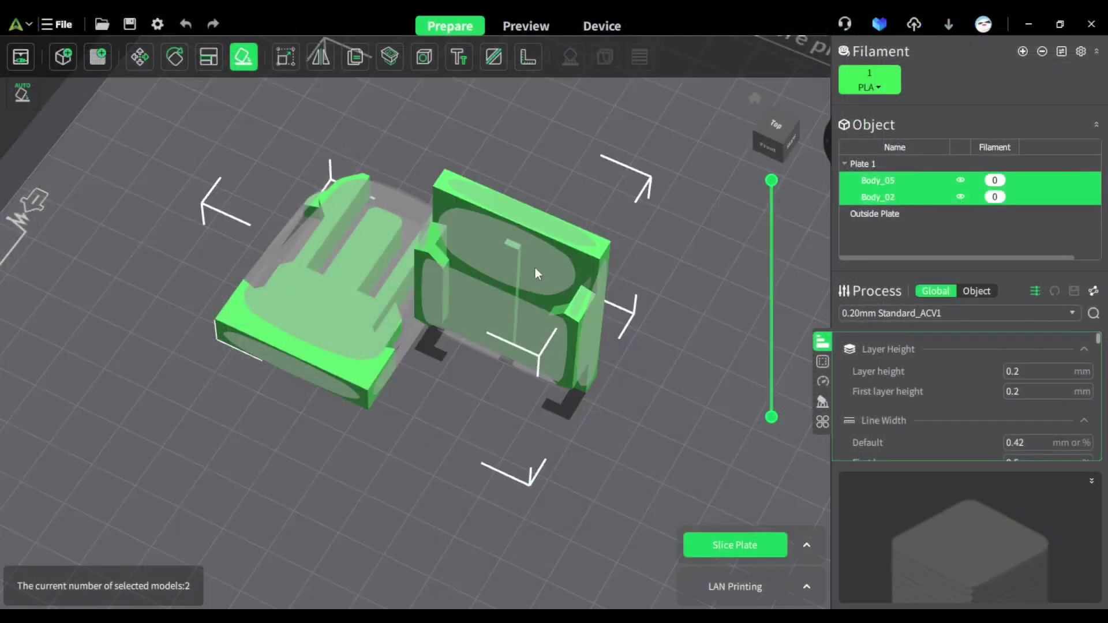
scroll(441, 329, "up", 2)
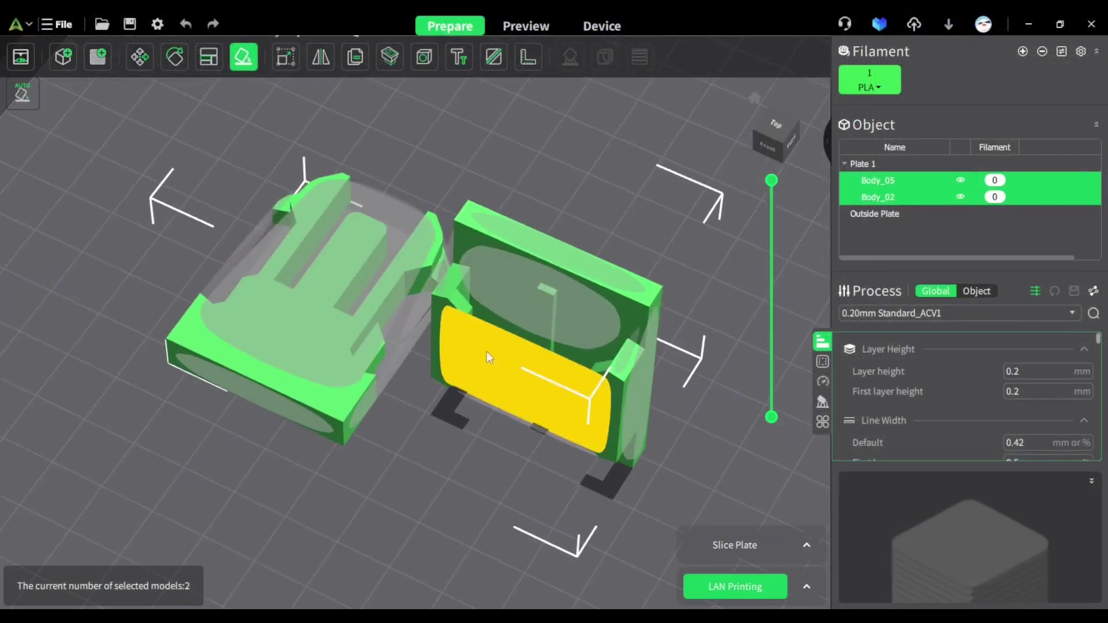
left_click(727, 548)
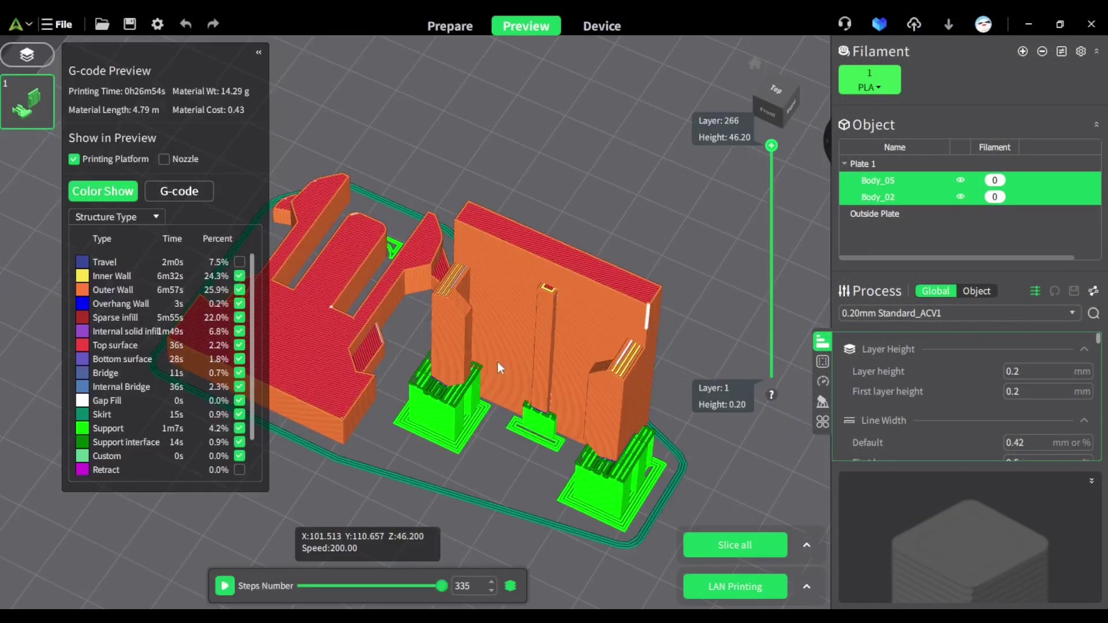
mouse_move(465, 433)
left_mouse_down()
mouse_move(417, 361)
mouse_move(450, 346)
left_mouse_up()
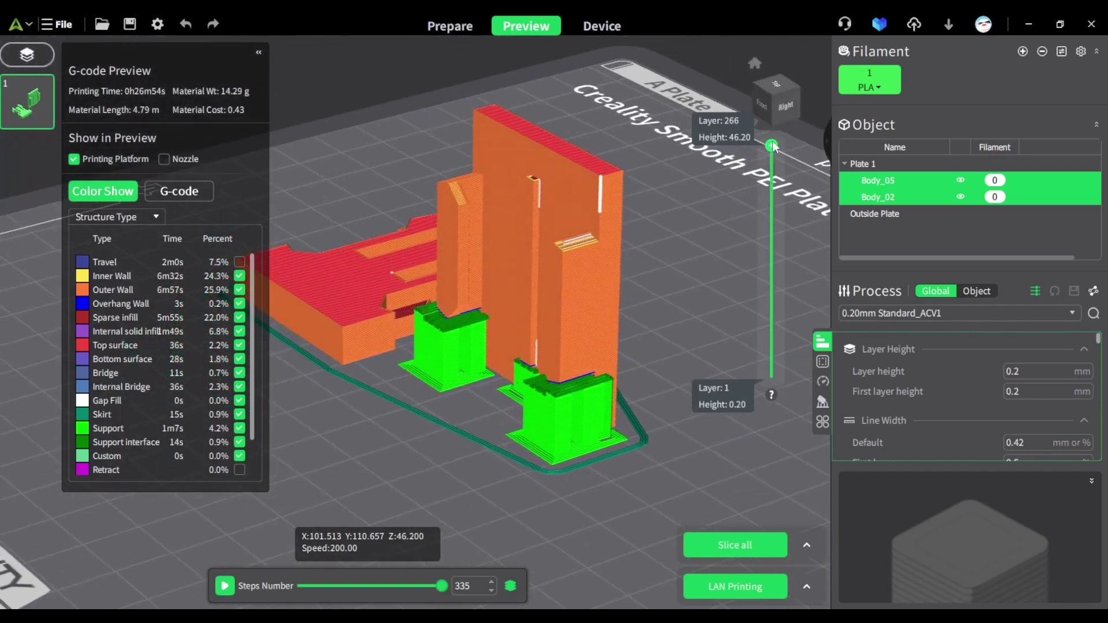
left_click_drag(771, 145, 795, 363)
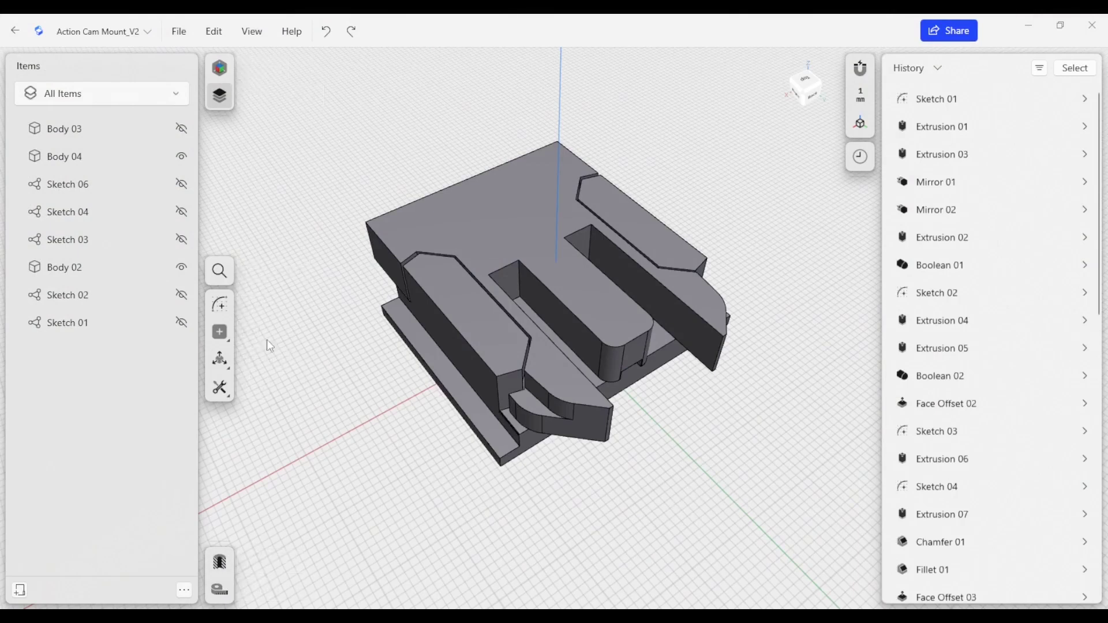
Hide Body 03 and Body 04, then orbit to a low view of the base clip.
left_click(183, 156)
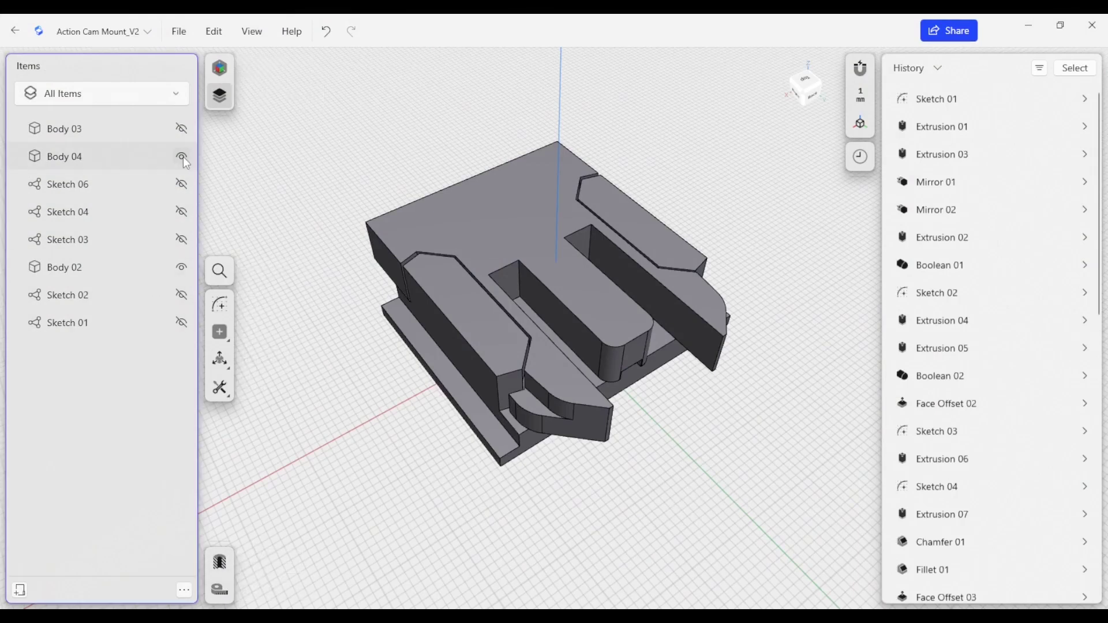
left_click(181, 156)
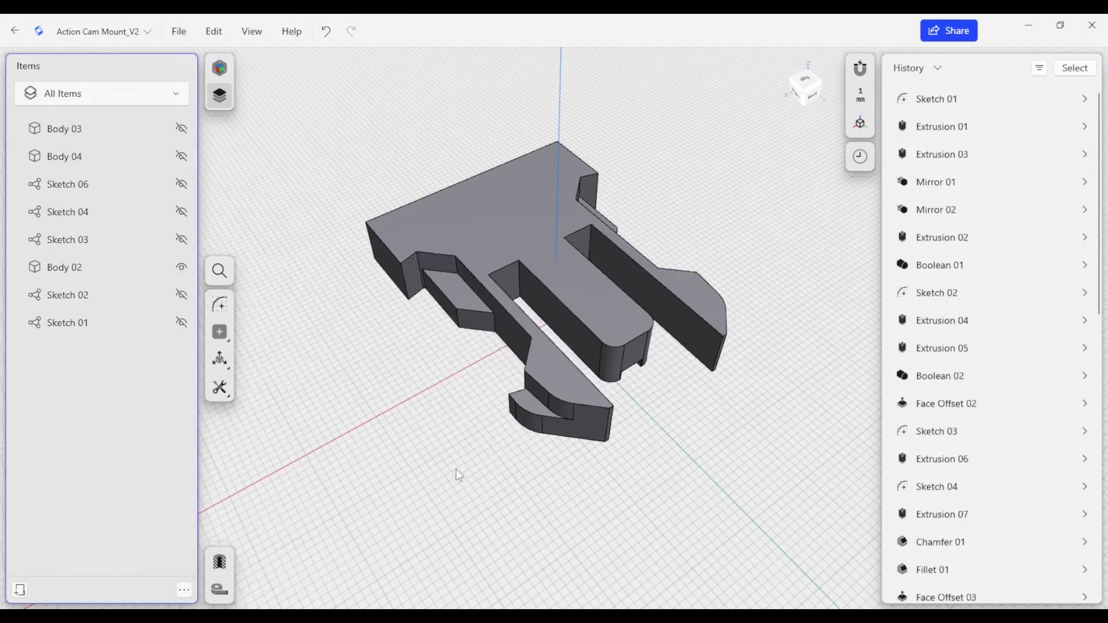
mouse_move(456, 469)
right_mouse_down()
mouse_move(405, 440)
mouse_move(434, 413)
mouse_move(441, 438)
mouse_move(675, 305)
right_mouse_up()
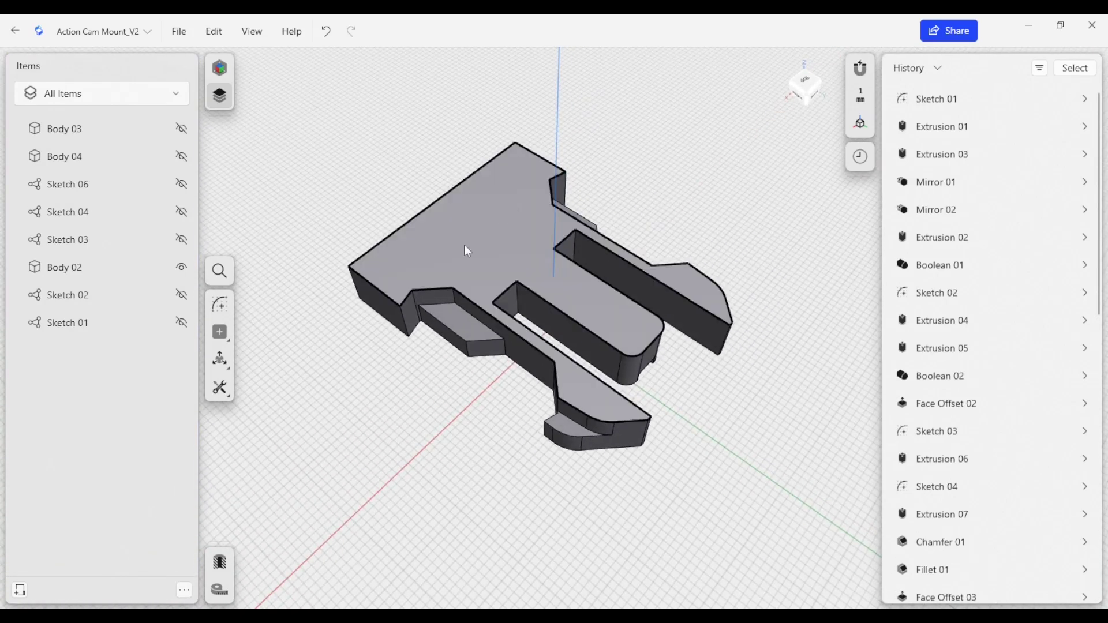
mouse_move(488, 275)
right_mouse_down()
mouse_move(445, 359)
mouse_move(468, 472)
mouse_move(444, 429)
mouse_move(491, 429)
mouse_move(495, 451)
mouse_move(521, 252)
right_mouse_up()
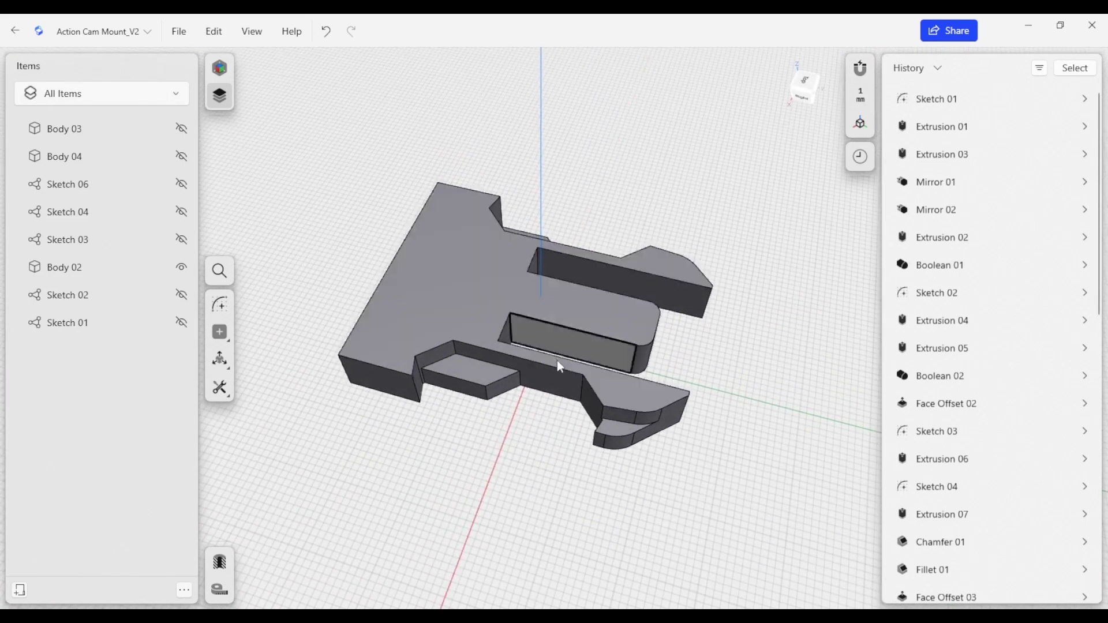
right_click_drag(505, 436, 494, 464)
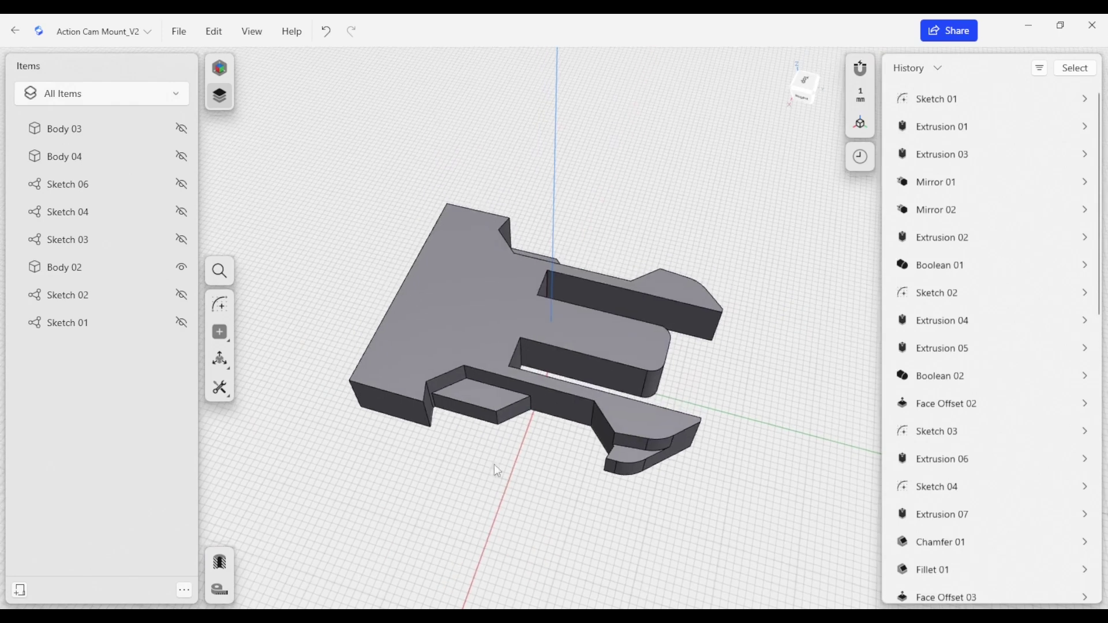
left_click(222, 304)
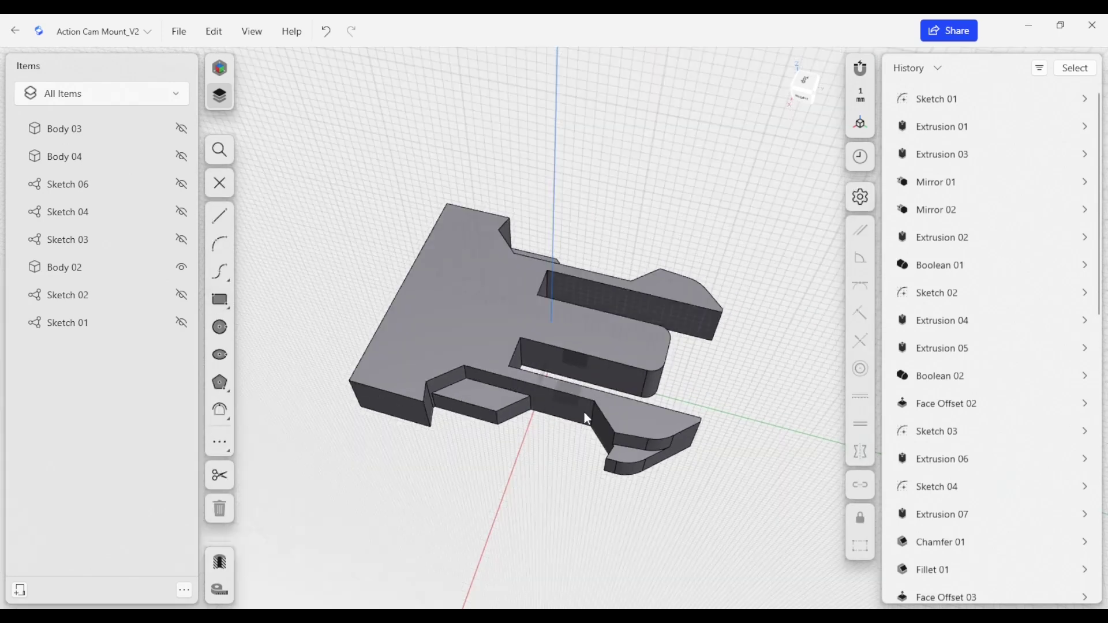
Face the sketch squarely onto the clip's right side and ready the Project tool.
key("3")
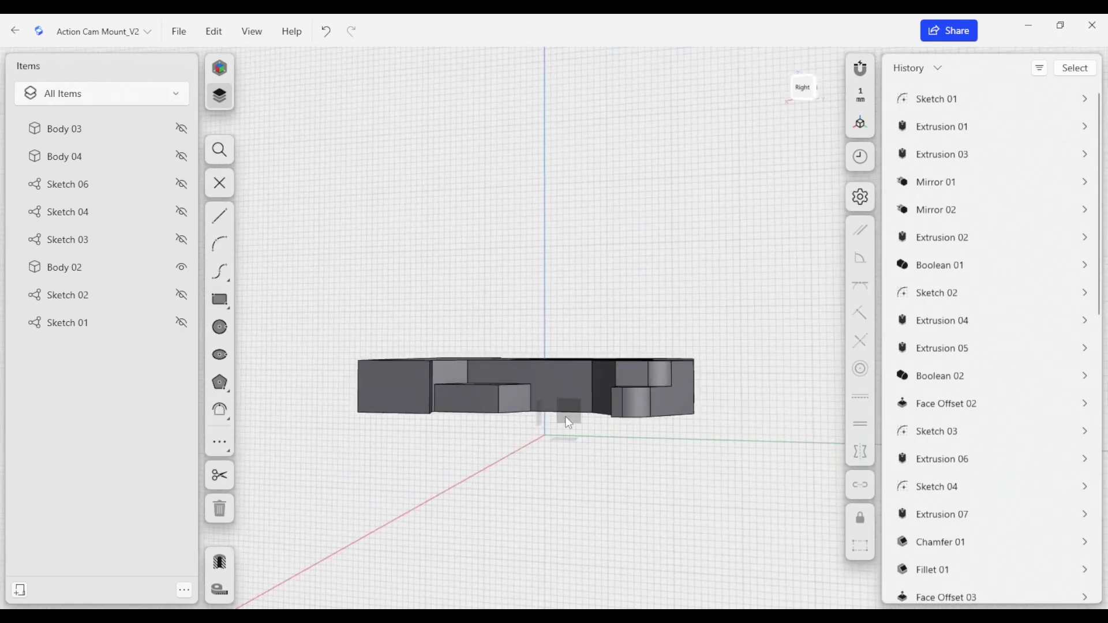
key("l")
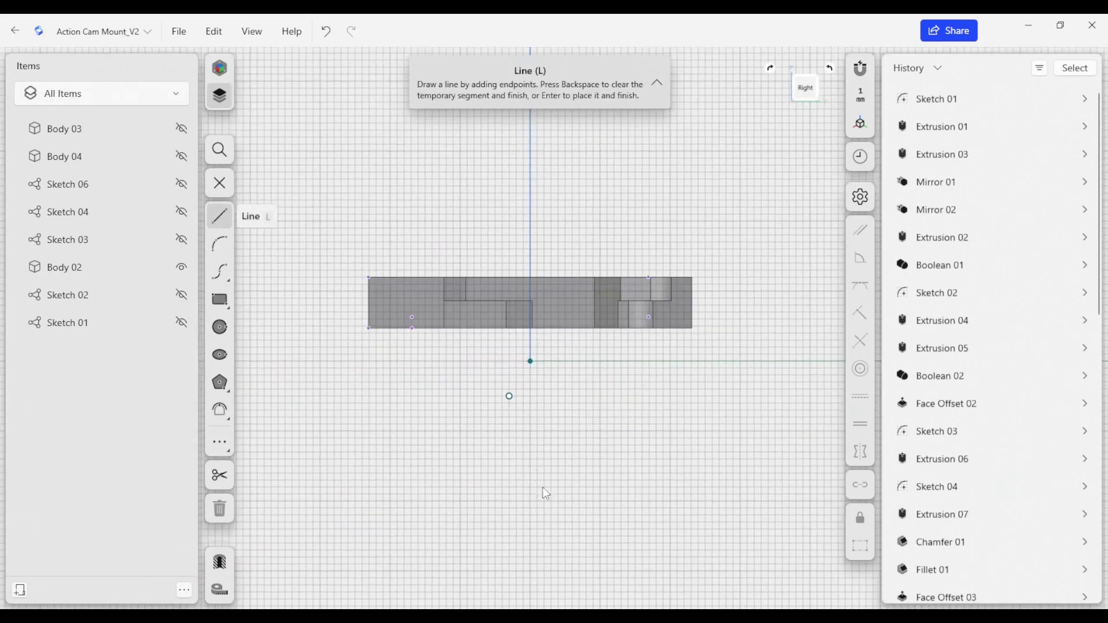
scroll(532, 448, "up", 2)
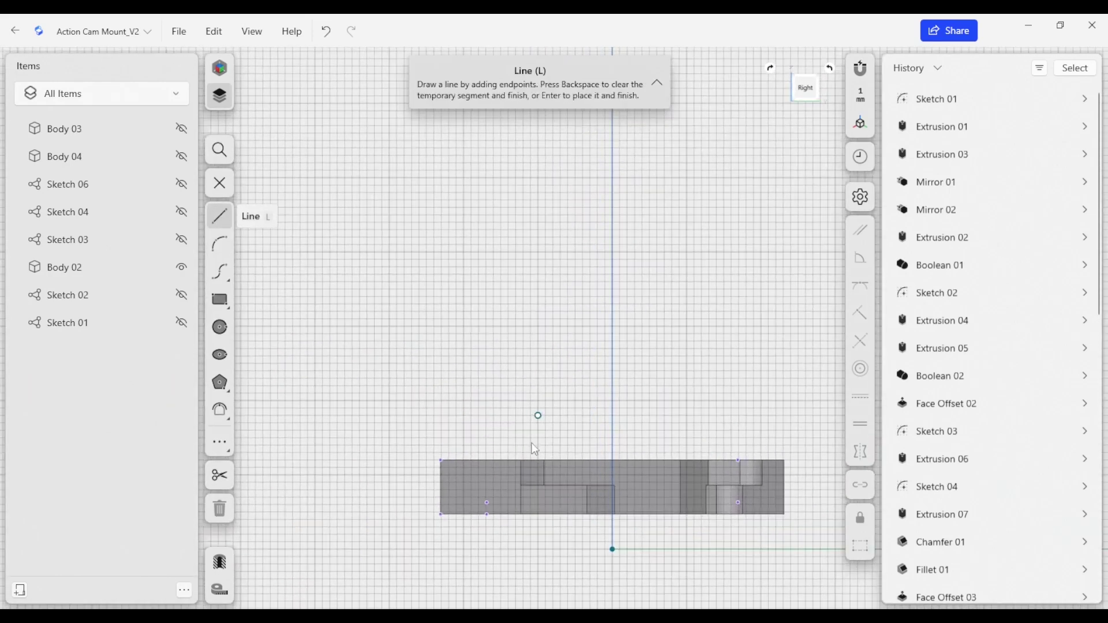
scroll(538, 510, "up", 1)
scroll(536, 511, "up", 2)
scroll(540, 509, "up", 1)
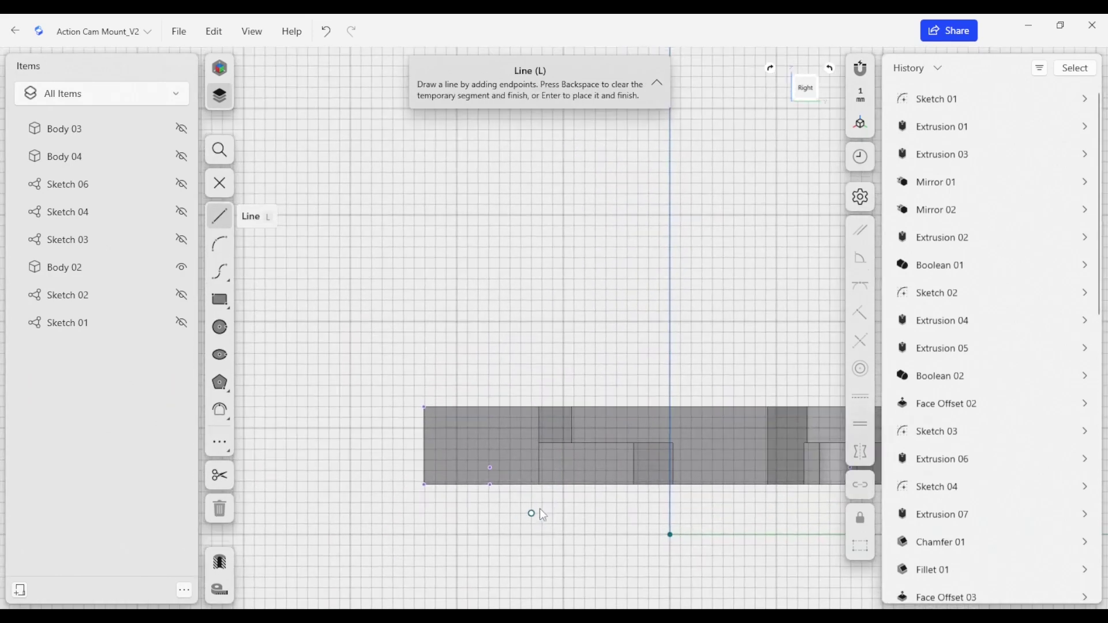
key("p")
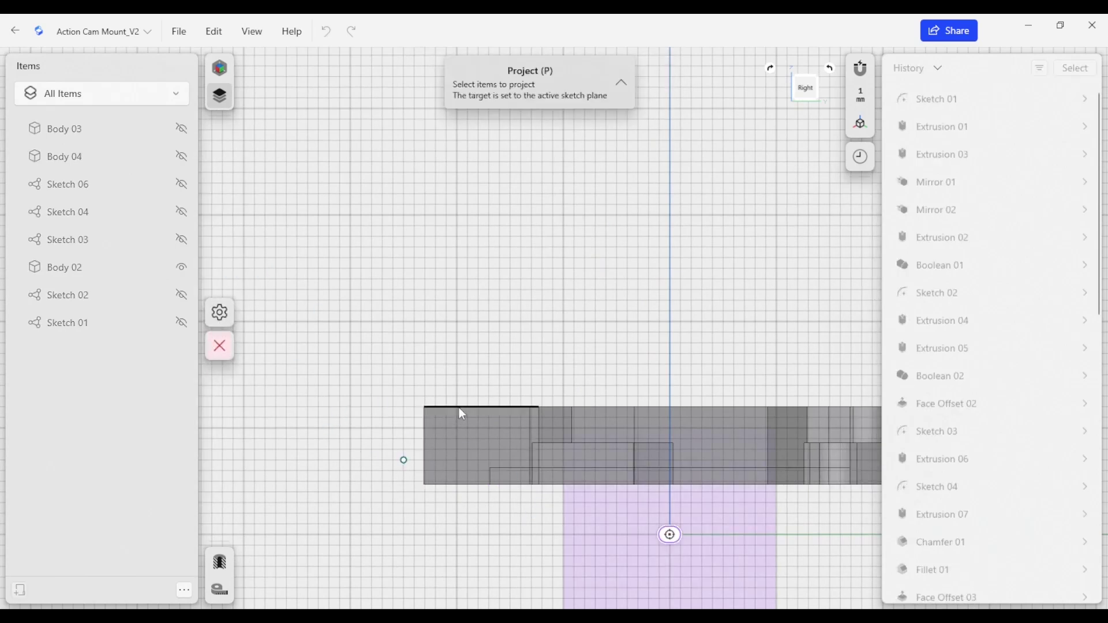
Project the clip's top edge, left vertical edge and long horizontal edge into the sketch.
left_click(459, 407)
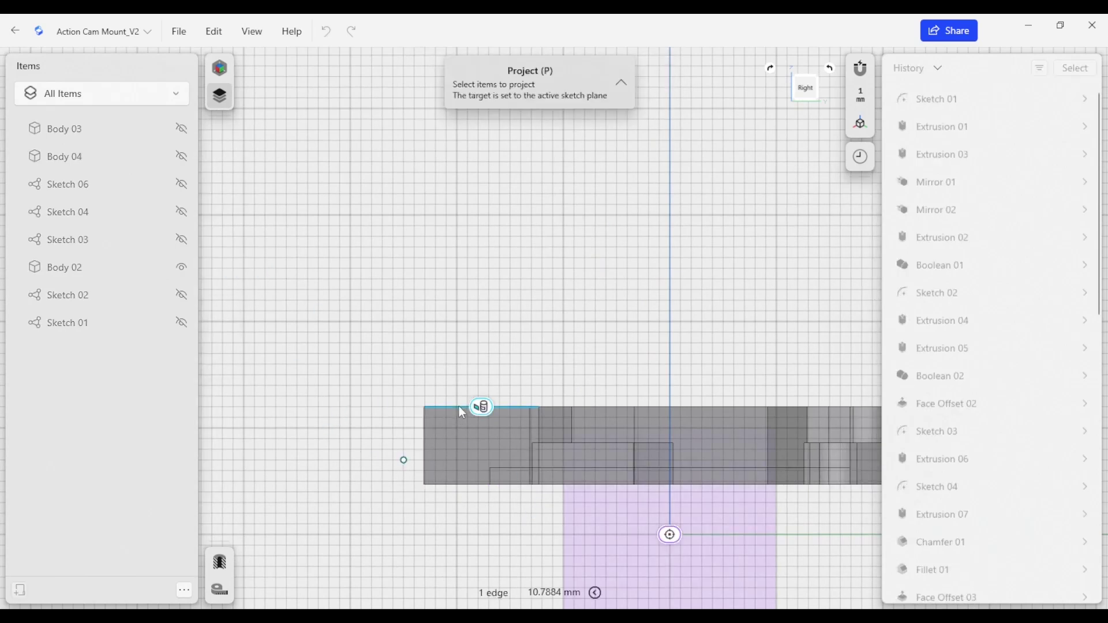
left_click(426, 454)
right_click_drag(487, 530, 444, 475)
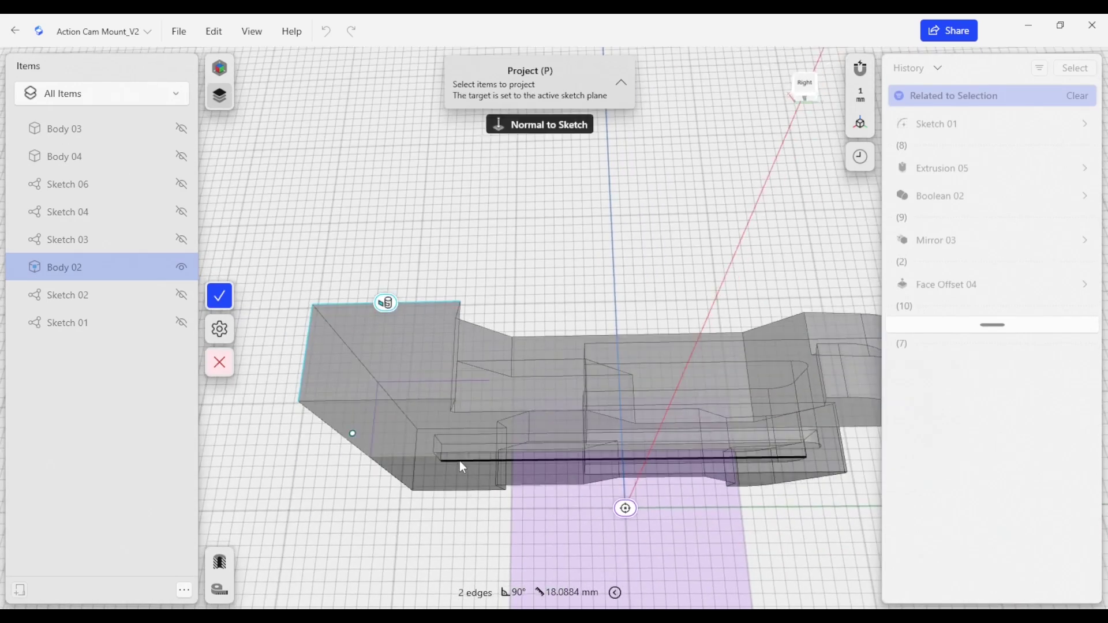
left_click(457, 444)
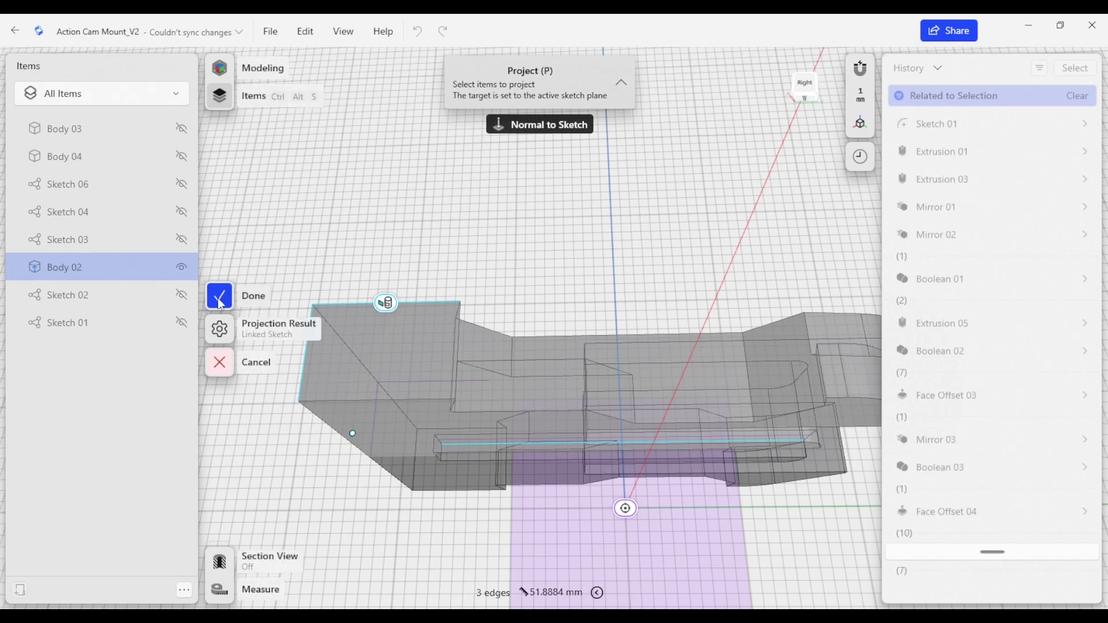
Orbit onto the clip's top face and draw the circle at the clip's end.
right_click_drag(463, 256, 510, 326)
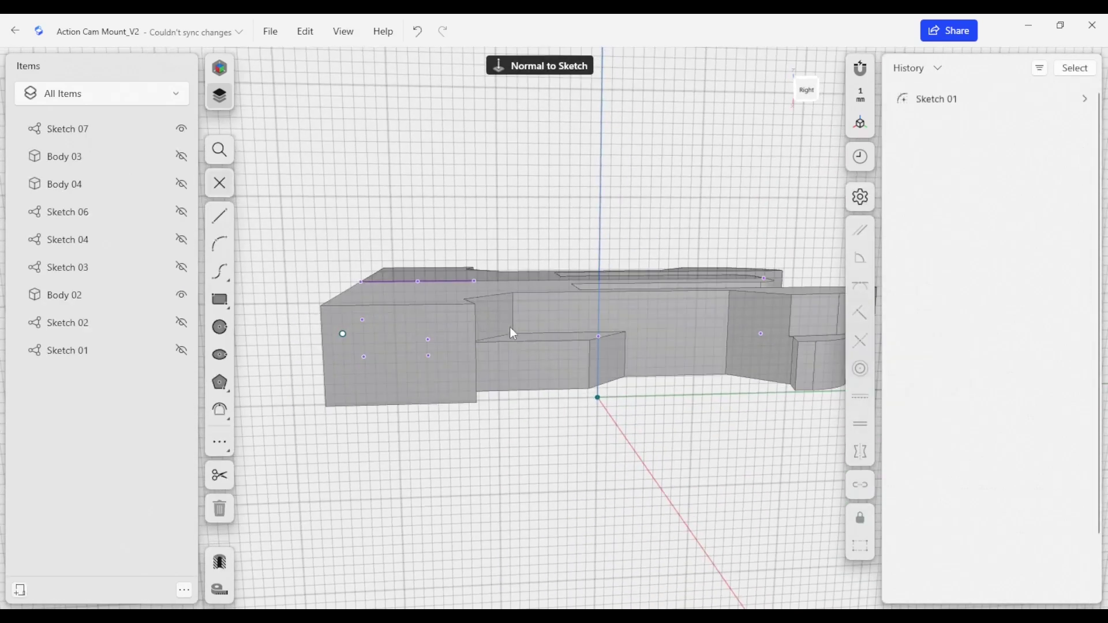
right_click_drag(494, 429, 526, 538)
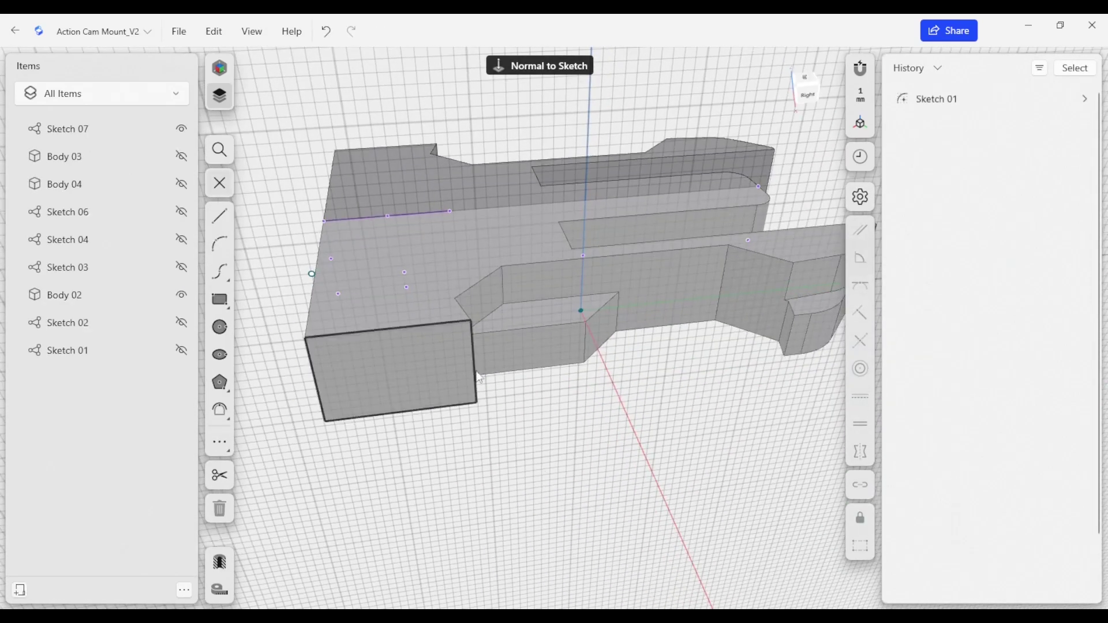
right_click_drag(588, 578, 590, 589)
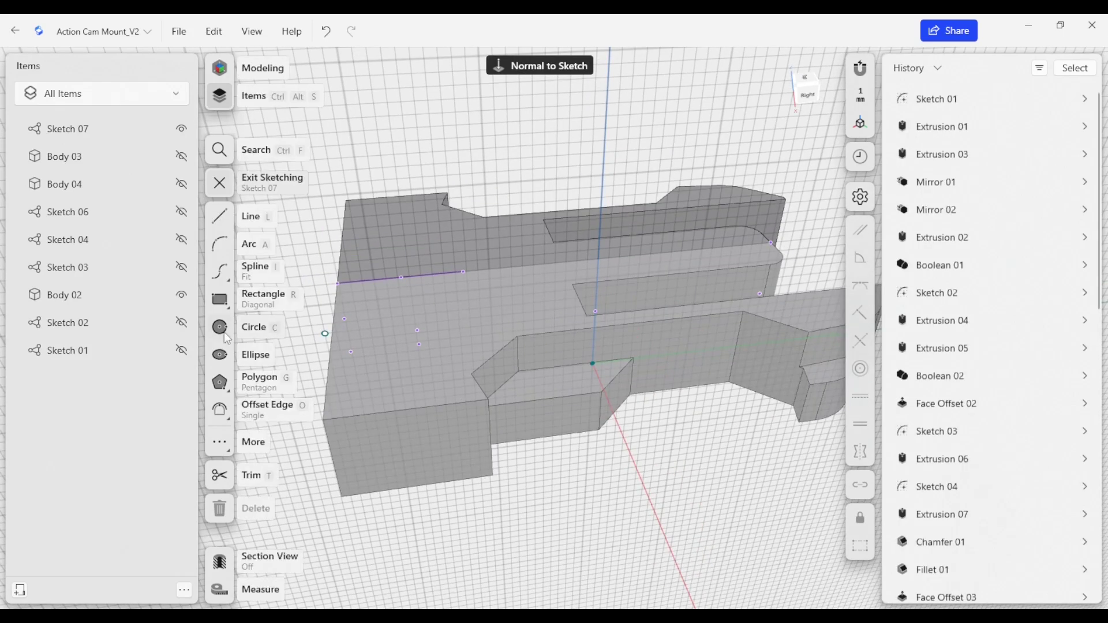
key("c")
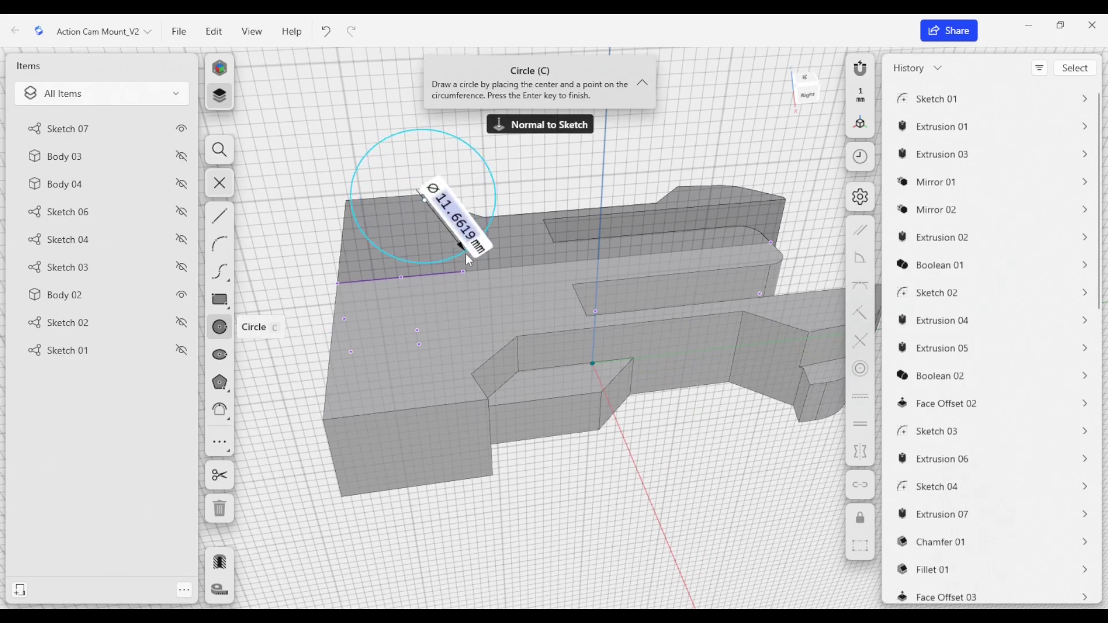
left_click(467, 255)
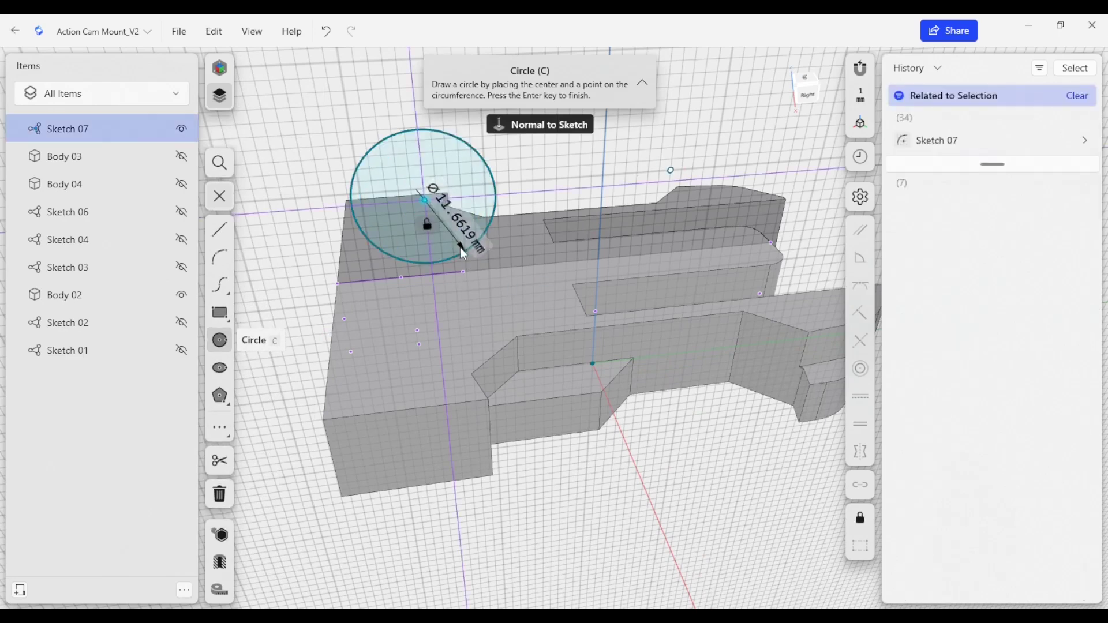
Draw the tab's left side, about 10.7 mm down, and the 17.1753 mm base bottom edge.
left_click(219, 229)
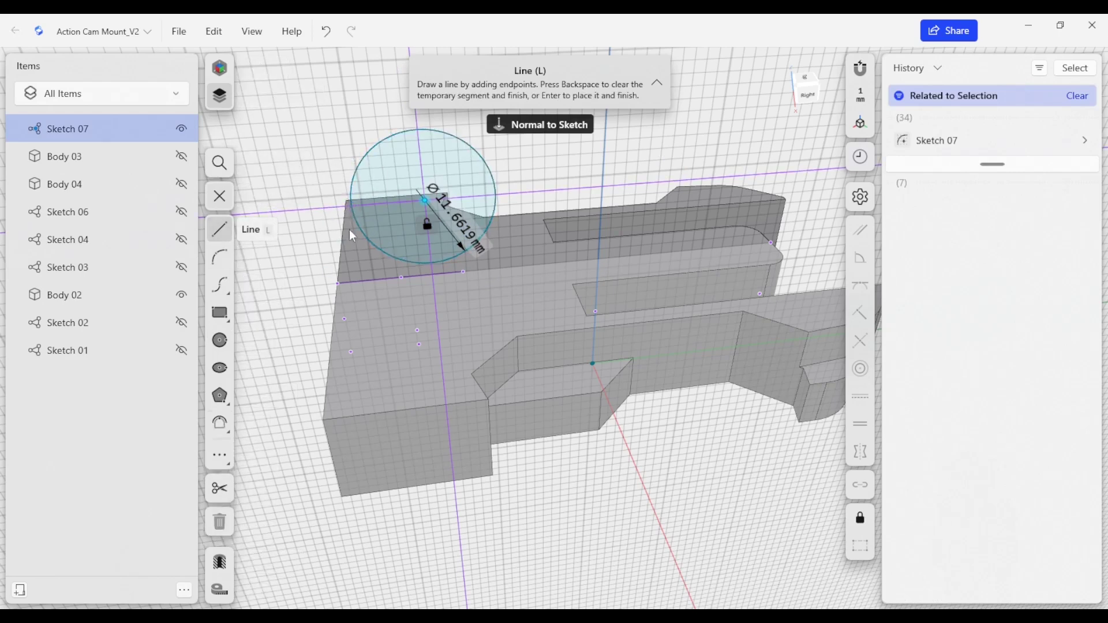
left_click(351, 204)
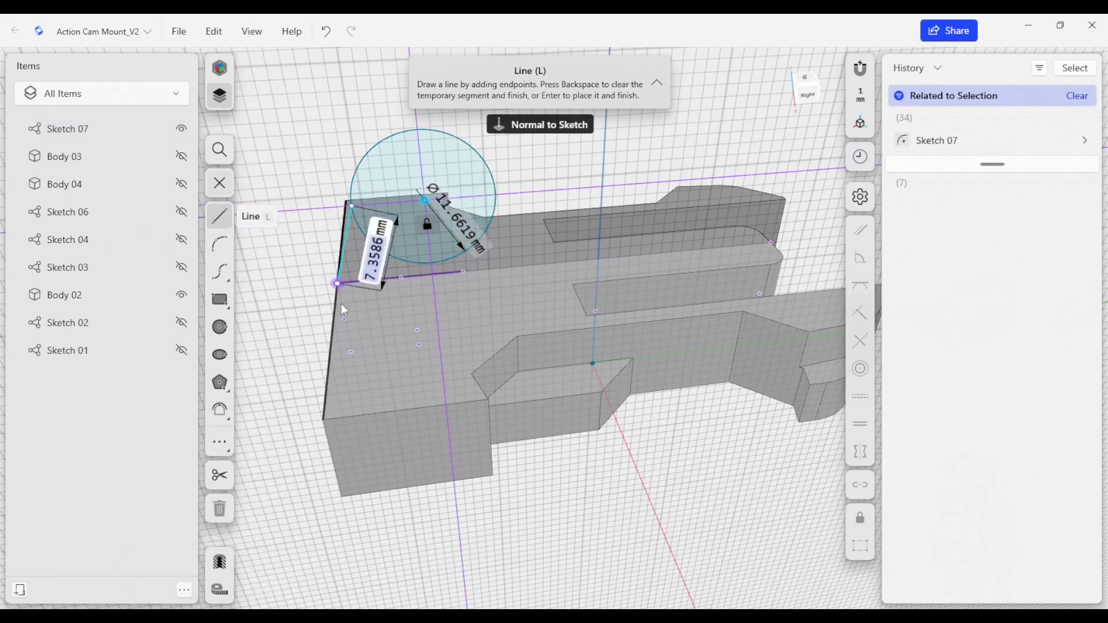
left_click(367, 318)
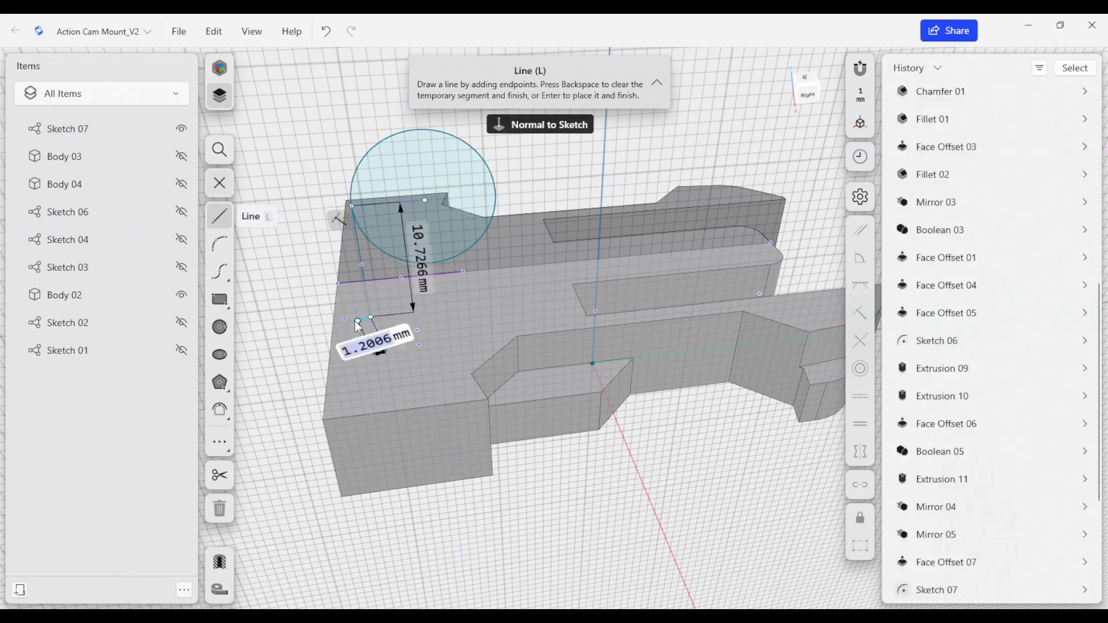
scroll(351, 321, "up", 2)
scroll(358, 324, "up", 1)
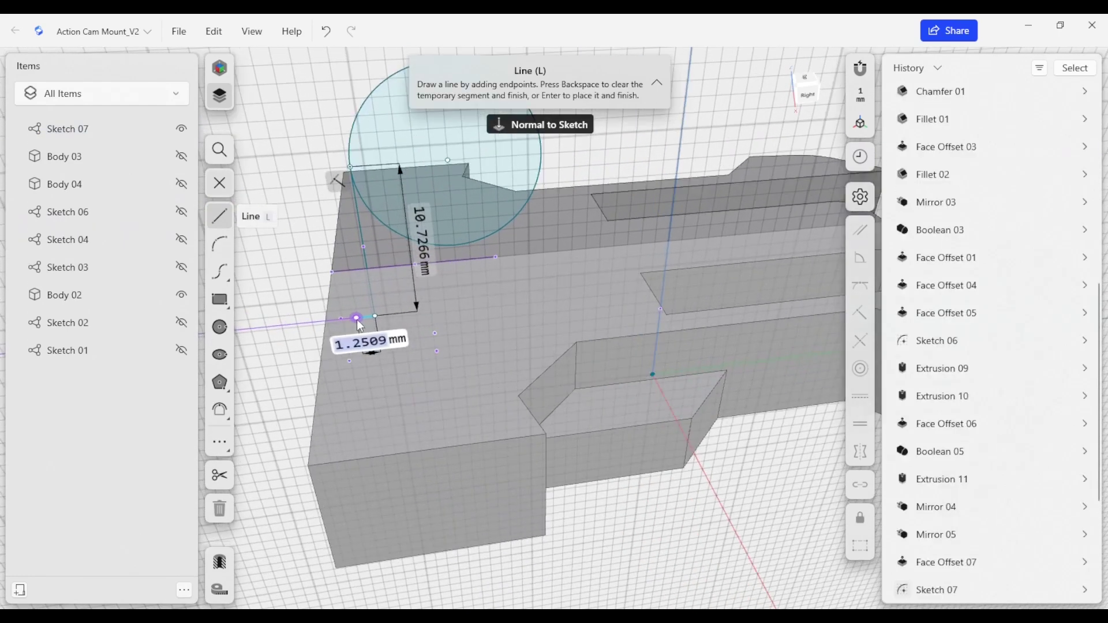
left_click(357, 319)
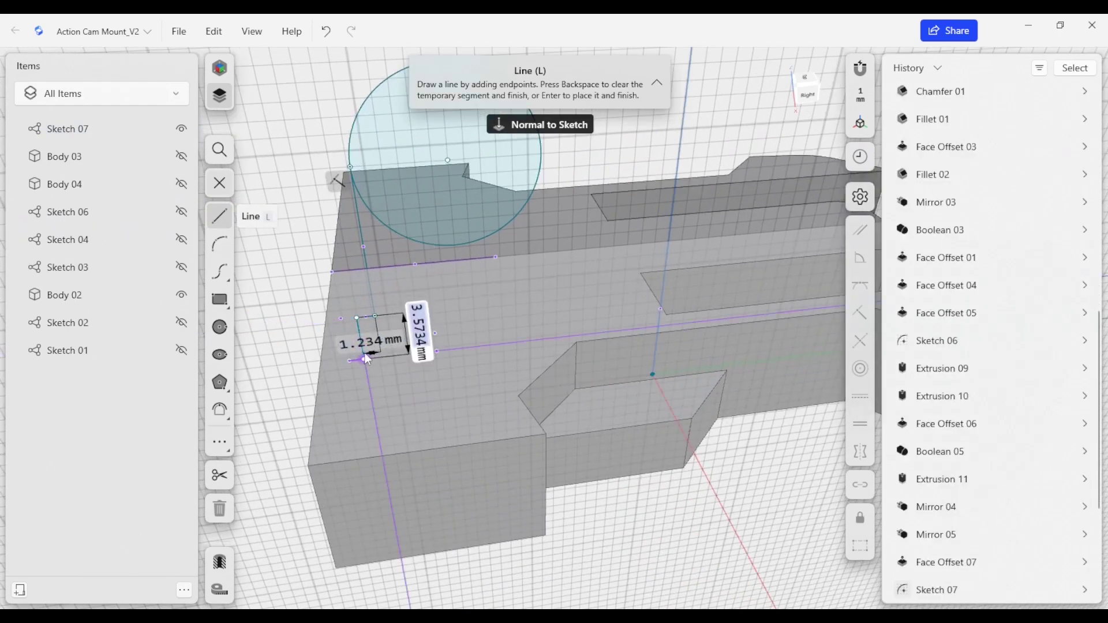
left_click(365, 369)
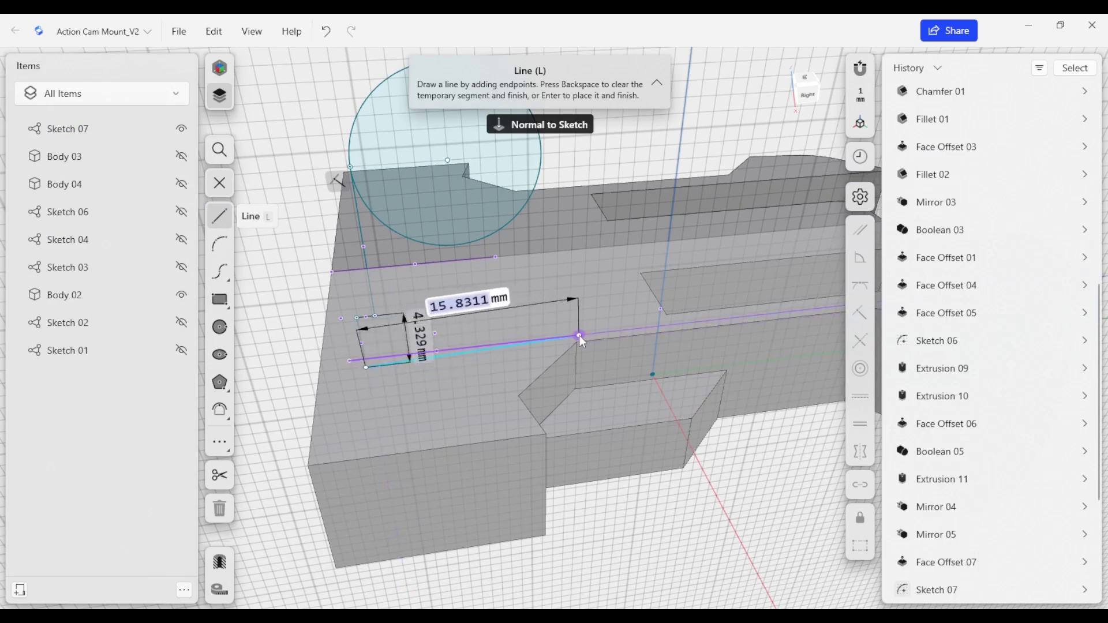
left_click(594, 363)
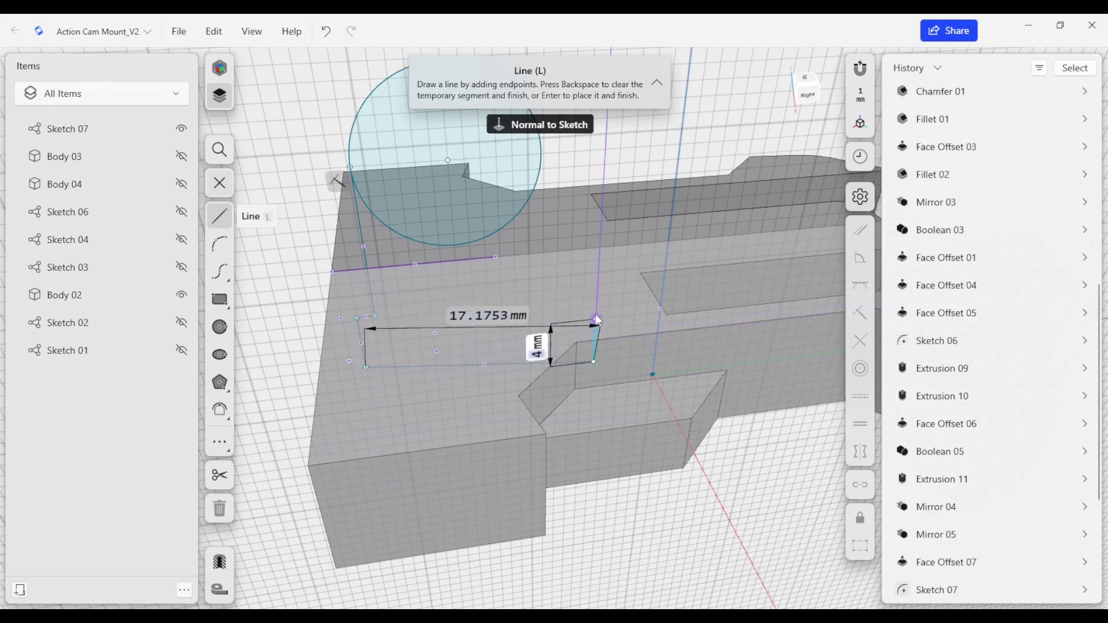
Close the outline with the base's right side, its top edge, and a right side up to the circle.
left_click(596, 309)
left_click(562, 312)
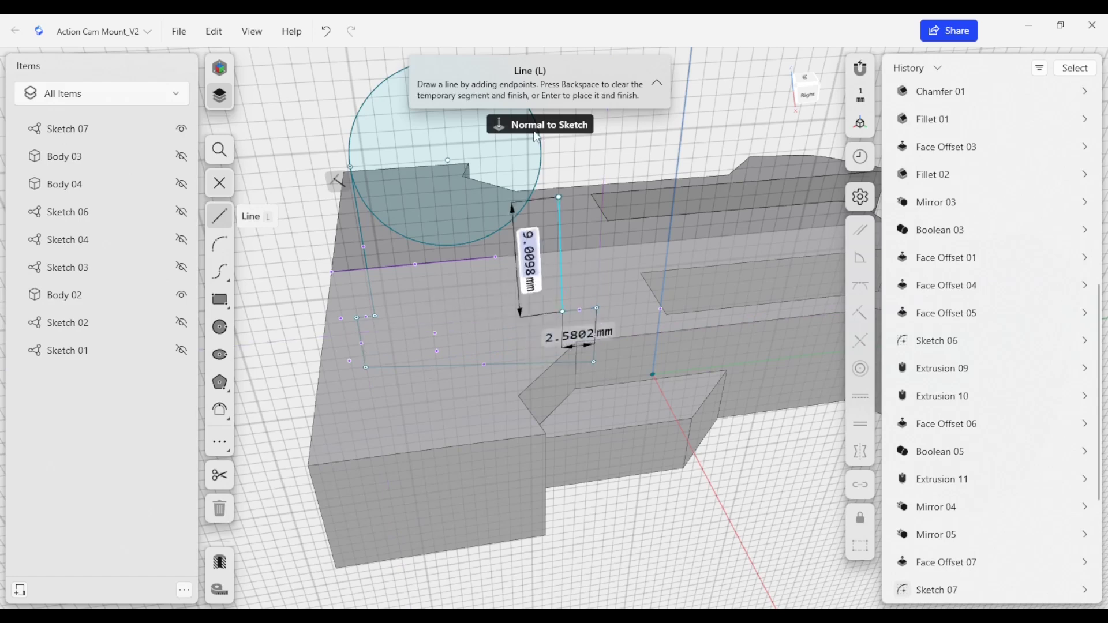
left_click(541, 147)
middle_click_drag(582, 202, 570, 252)
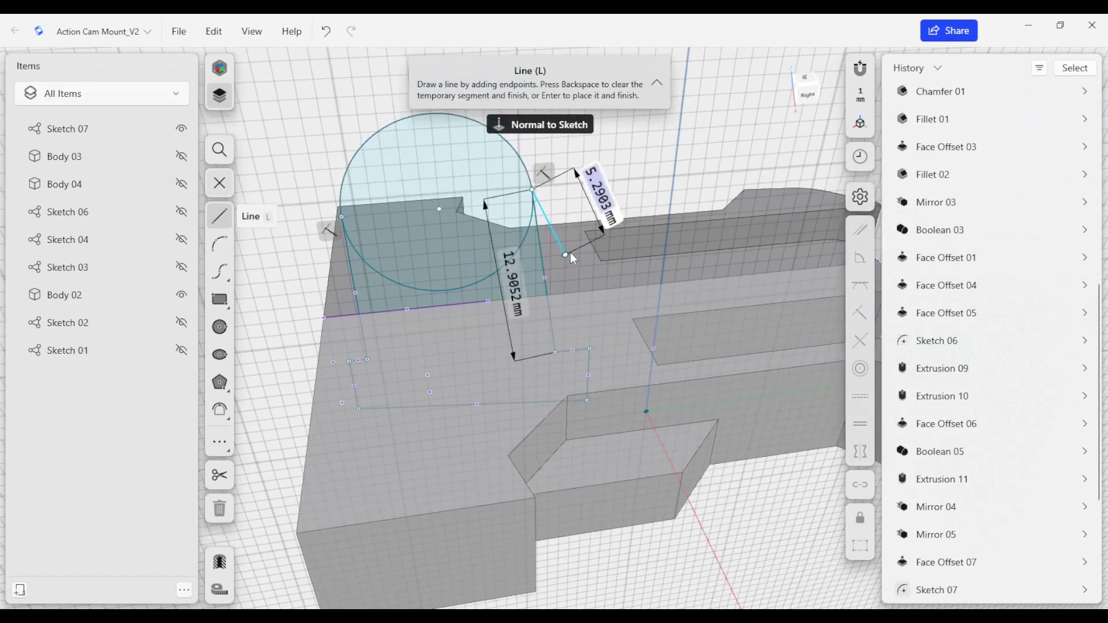
key("BackSpace")
key("Escape")
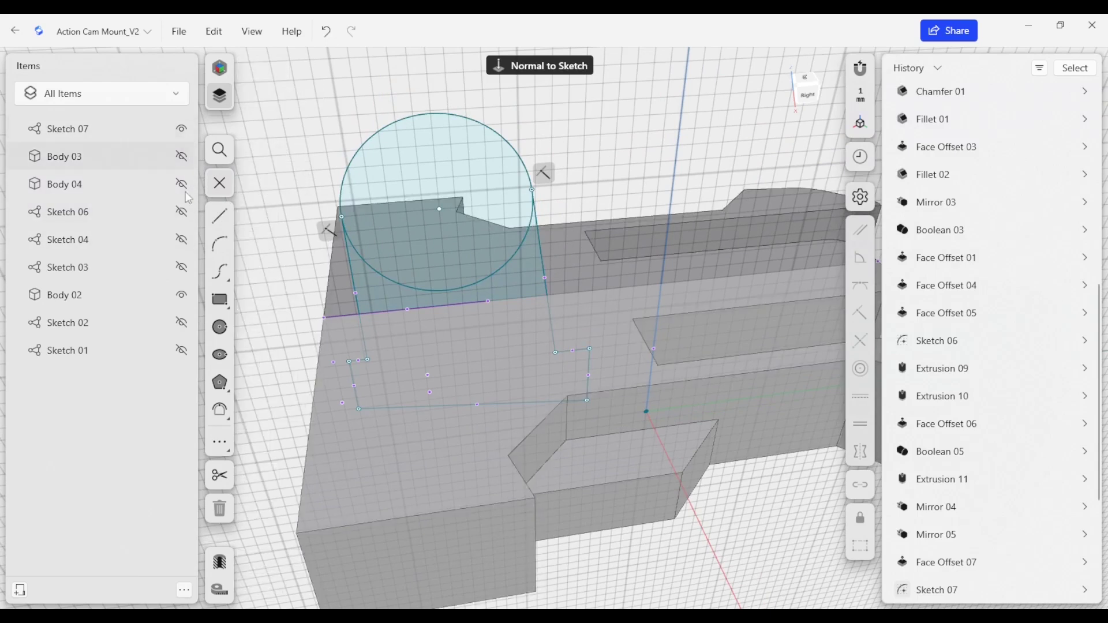
Hide Body 02 and add a 4.4 mm hole circle centred on the round top.
left_click(180, 294)
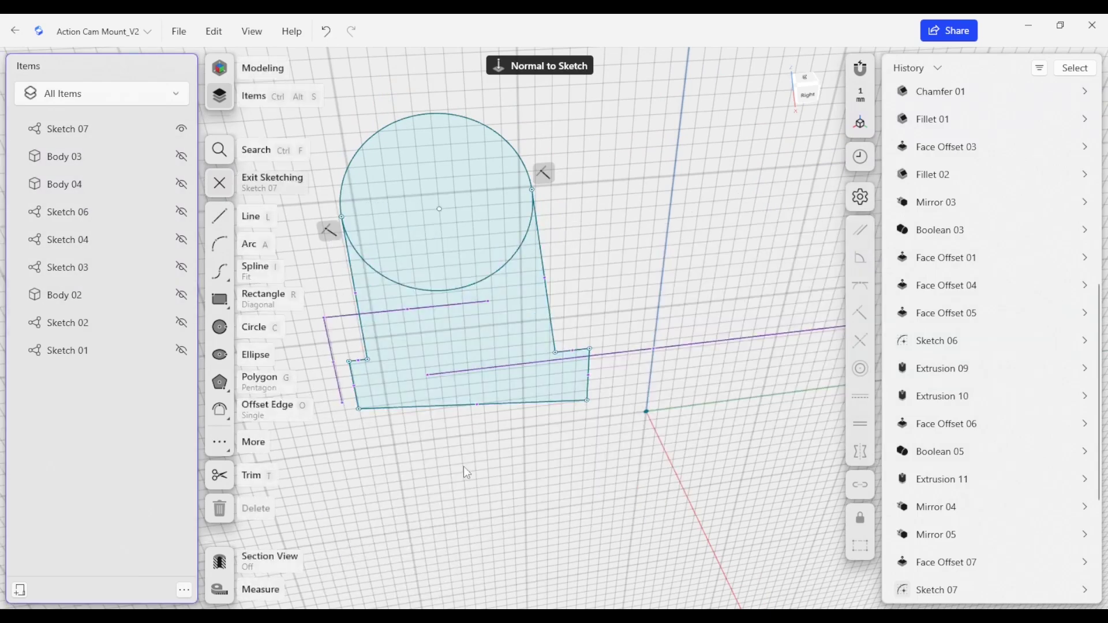
middle_click_drag(463, 467, 474, 435)
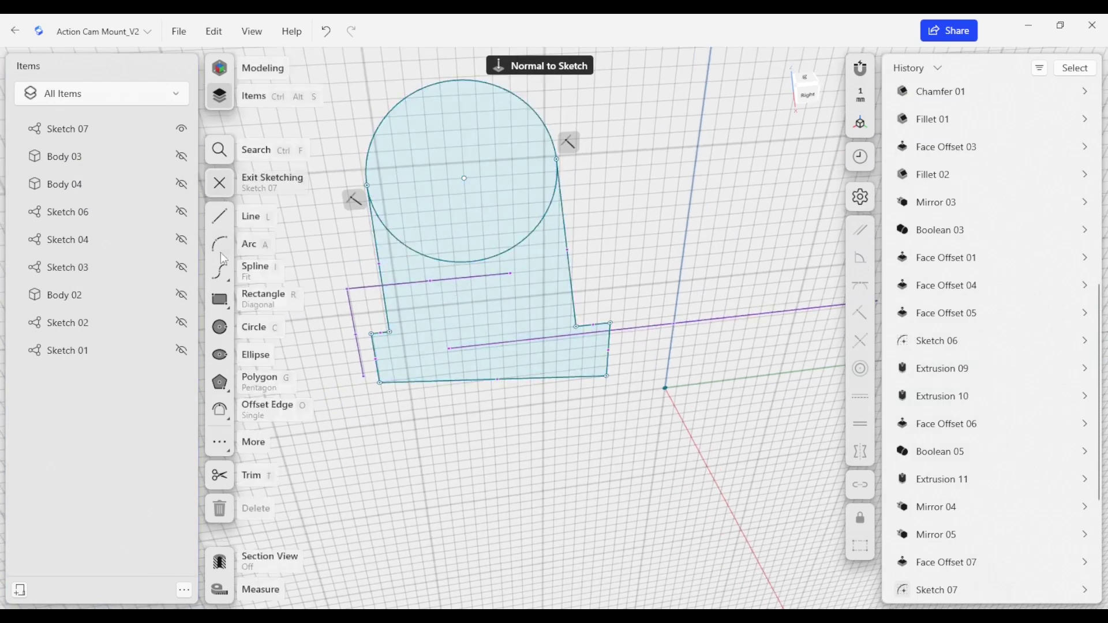
left_click(223, 333)
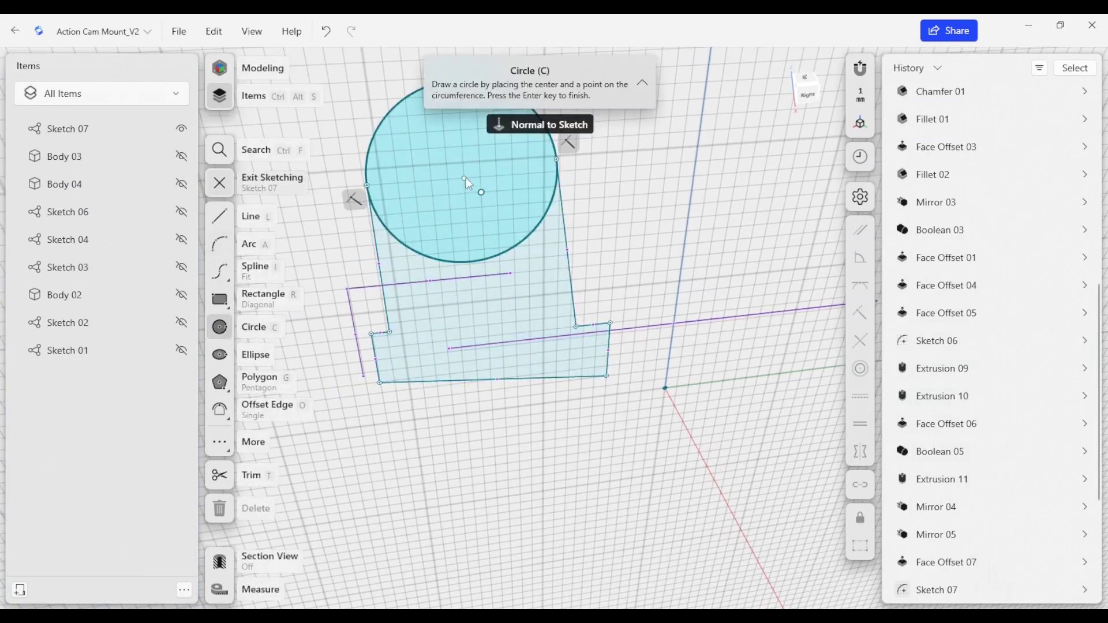
left_click(465, 179)
left_click(490, 203)
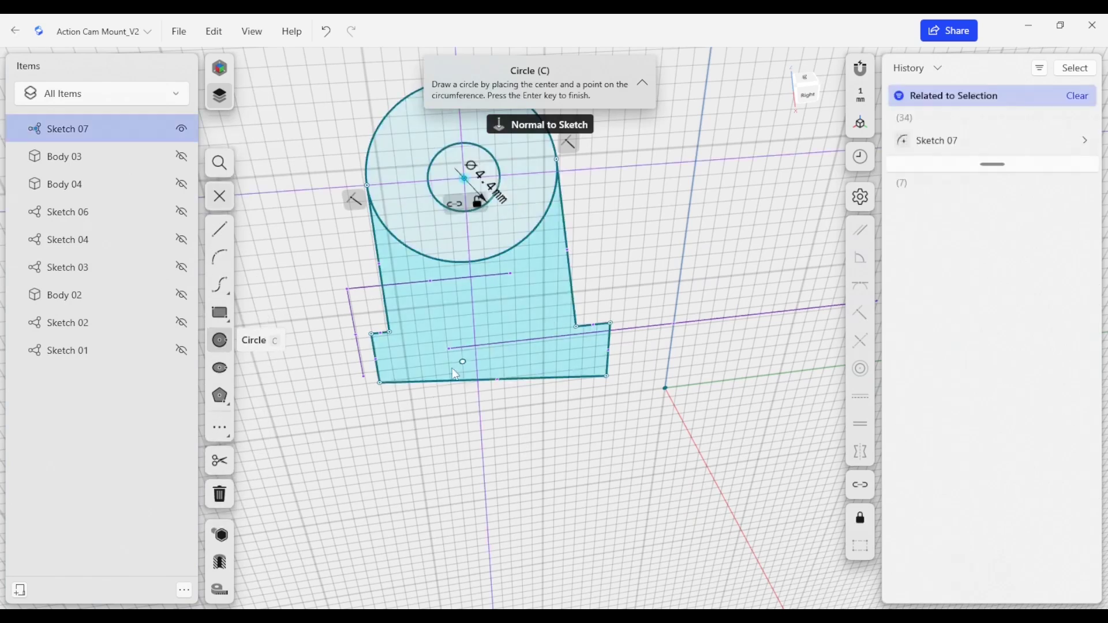
key("Escape")
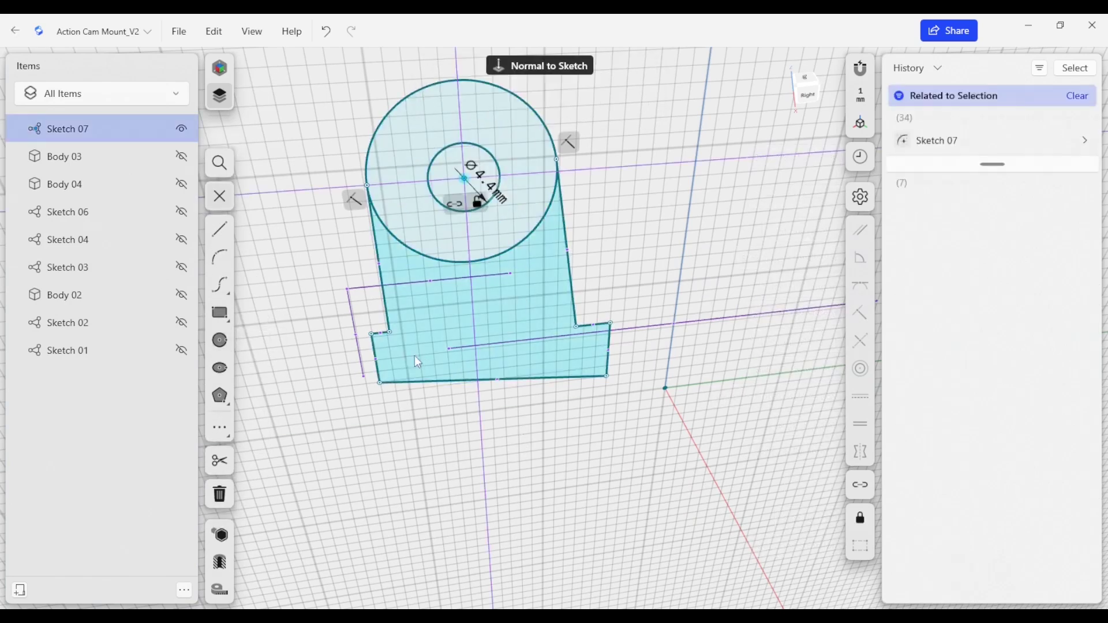
Select the tab profile, then return to the sketch and pick the base's bottom edge.
left_click(429, 384)
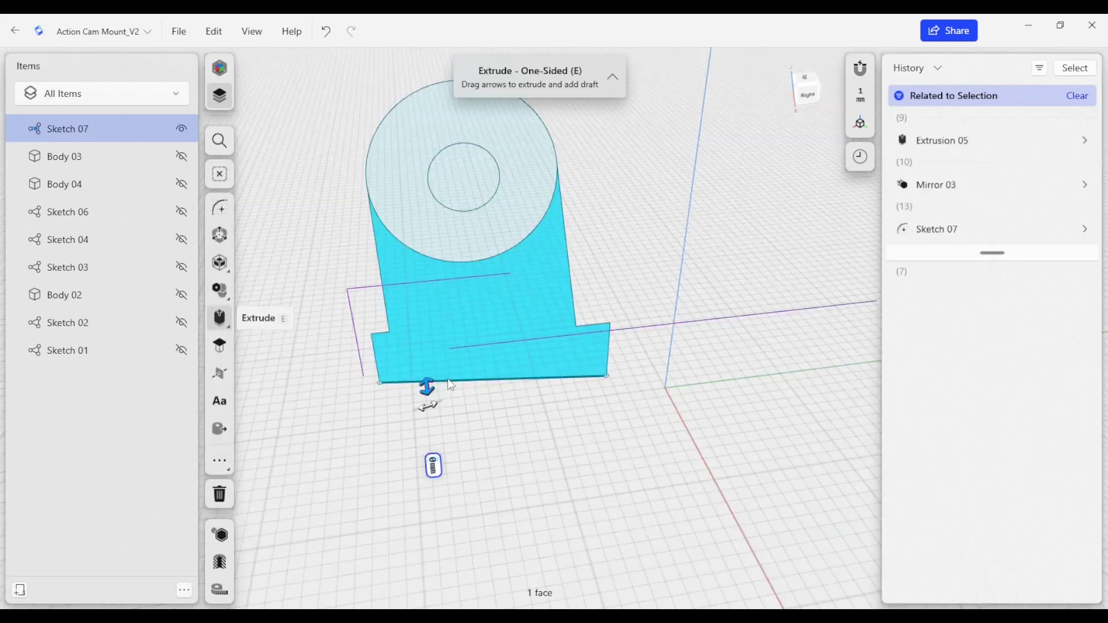
left_click(413, 415)
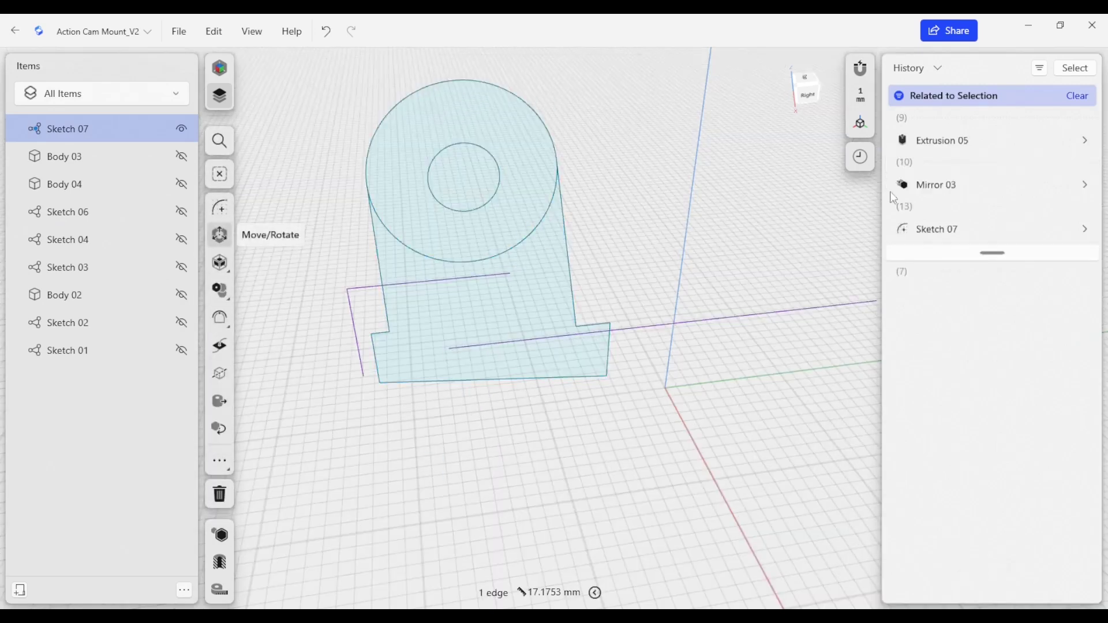
left_click(488, 383)
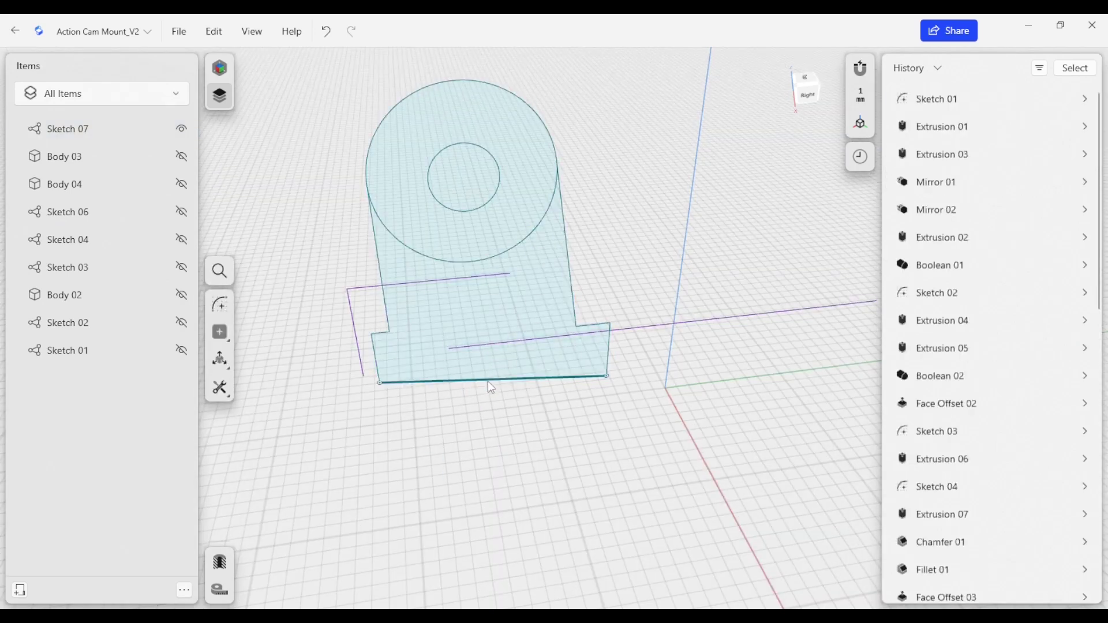
left_click(487, 380)
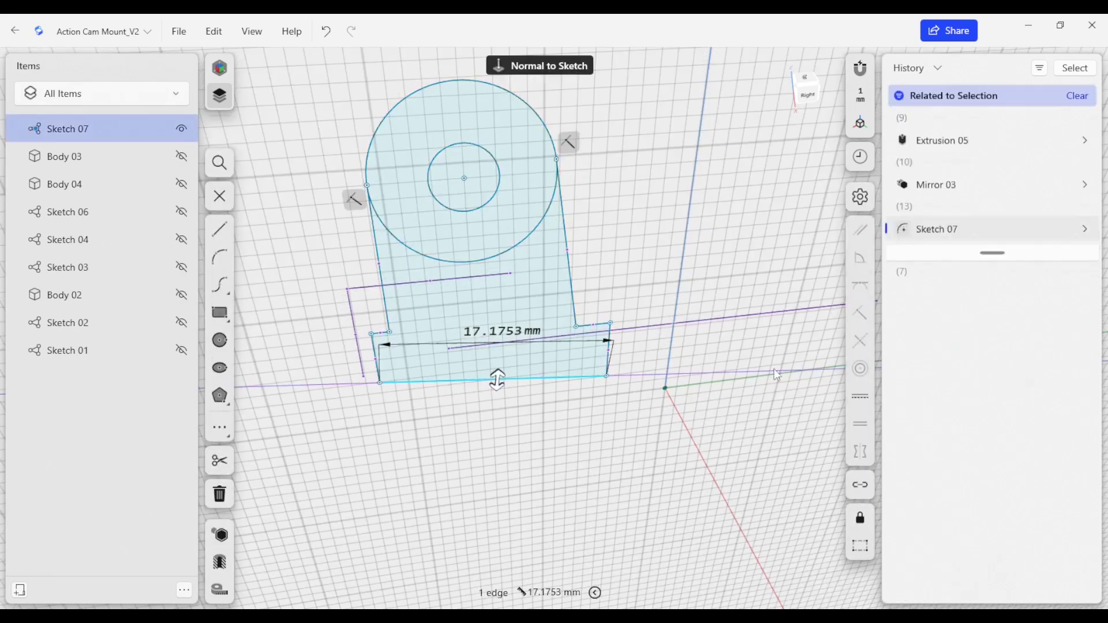
Make the base's bottom edge horizontal and the tab's left, right and short base sides vertical.
left_click(860, 398)
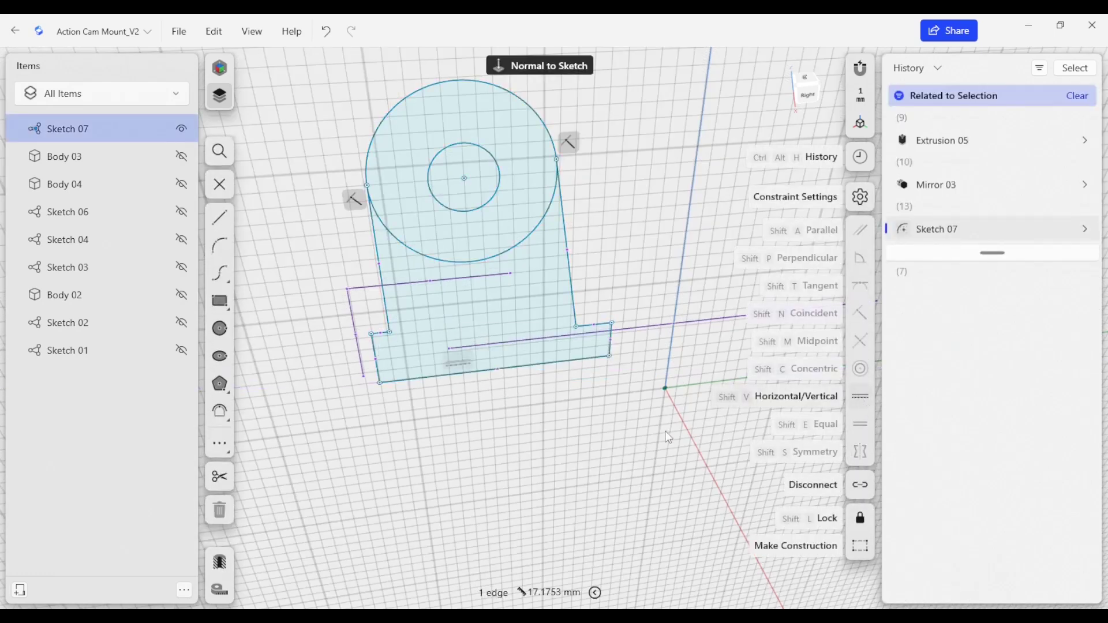
left_click(608, 342)
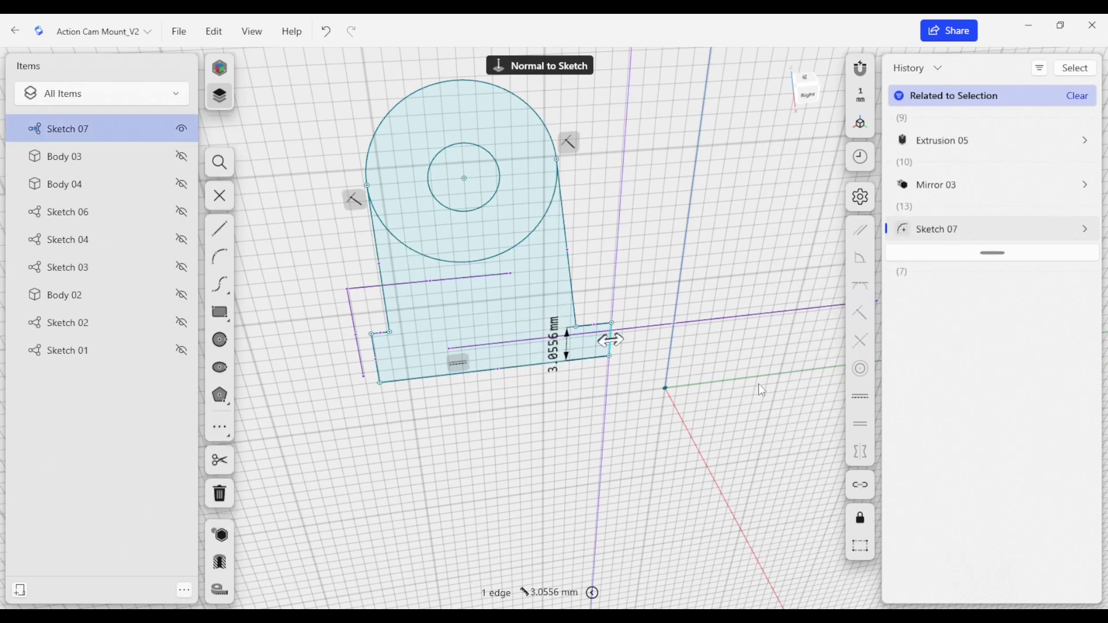
left_click(860, 398)
left_click(567, 251)
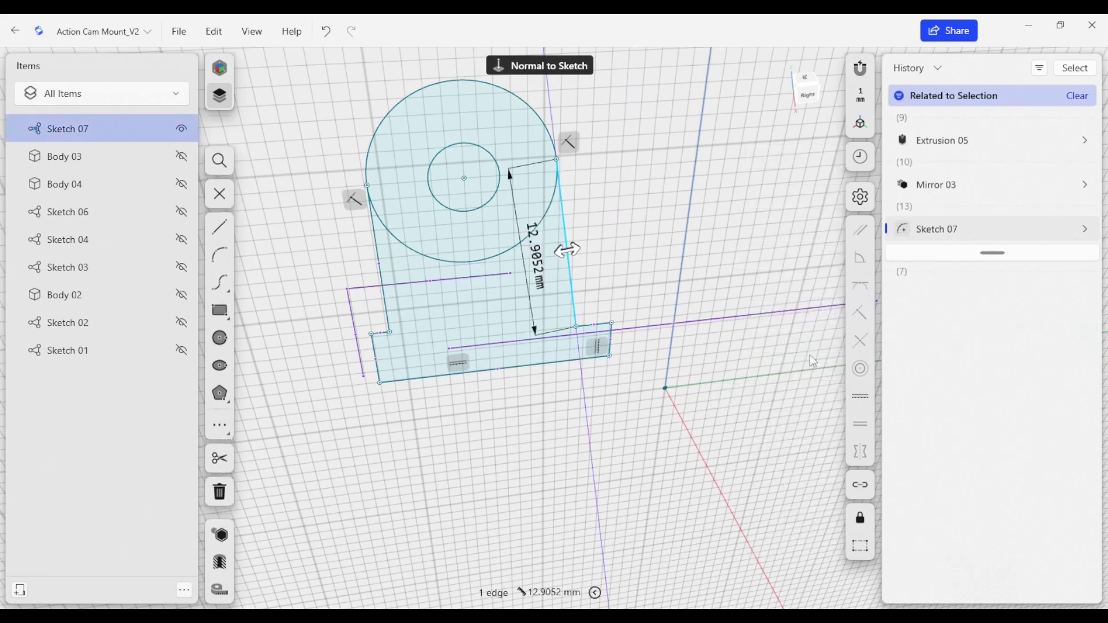
left_click(860, 397)
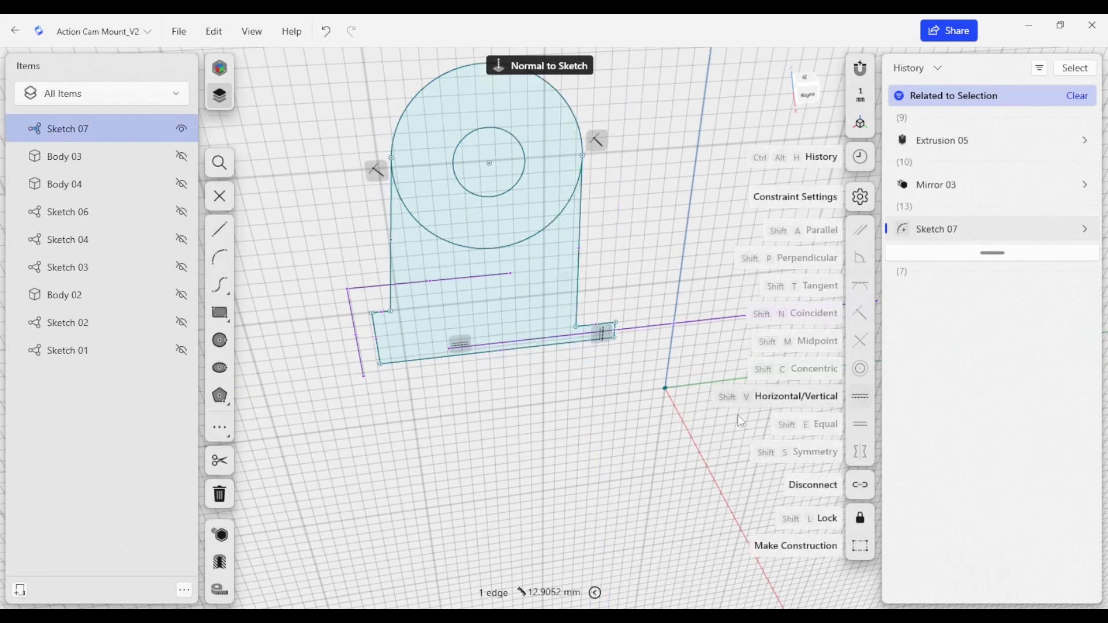
left_click(391, 262)
left_click(860, 398)
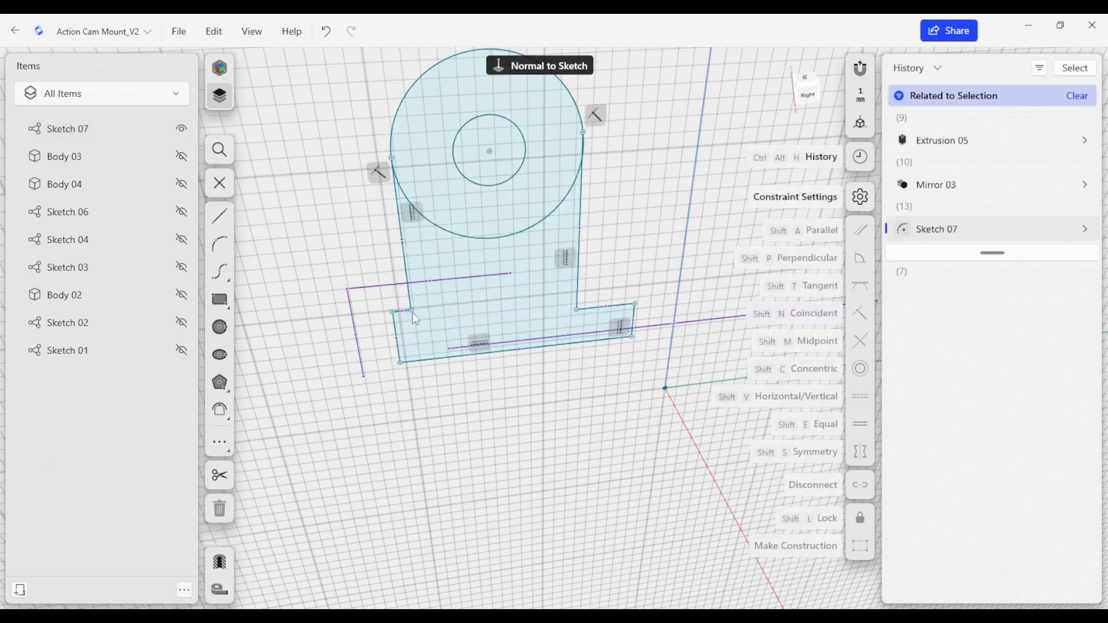
scroll(405, 311, "down", 2)
scroll(405, 311, "up", 3)
scroll(408, 319, "up", 2)
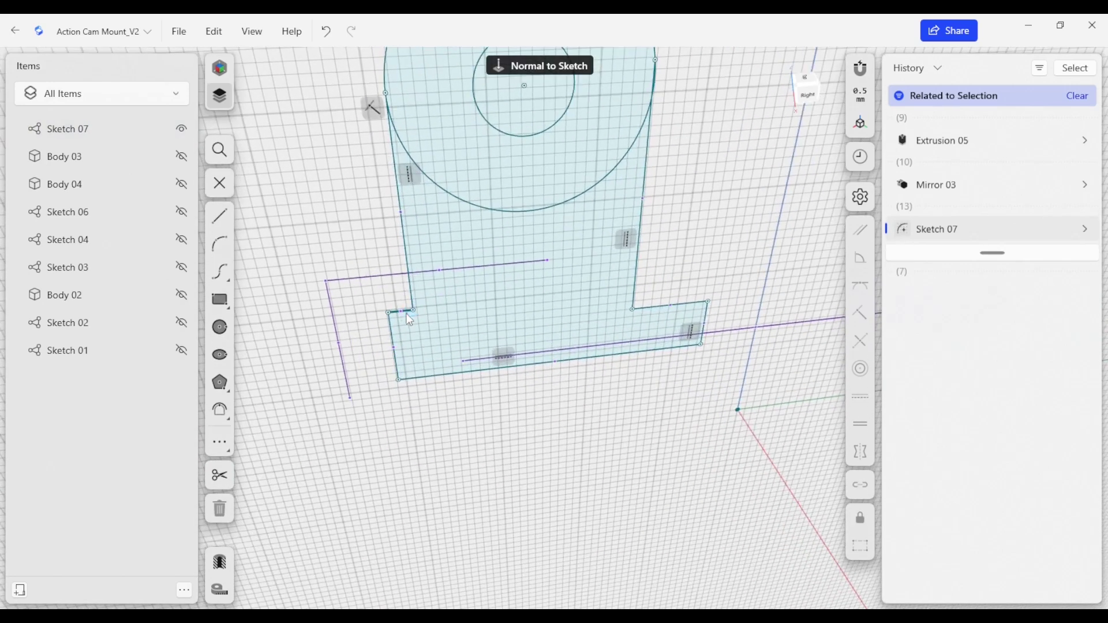
Align the base's two top edges and drag its right side inward to 4.329 mm.
left_click(403, 311)
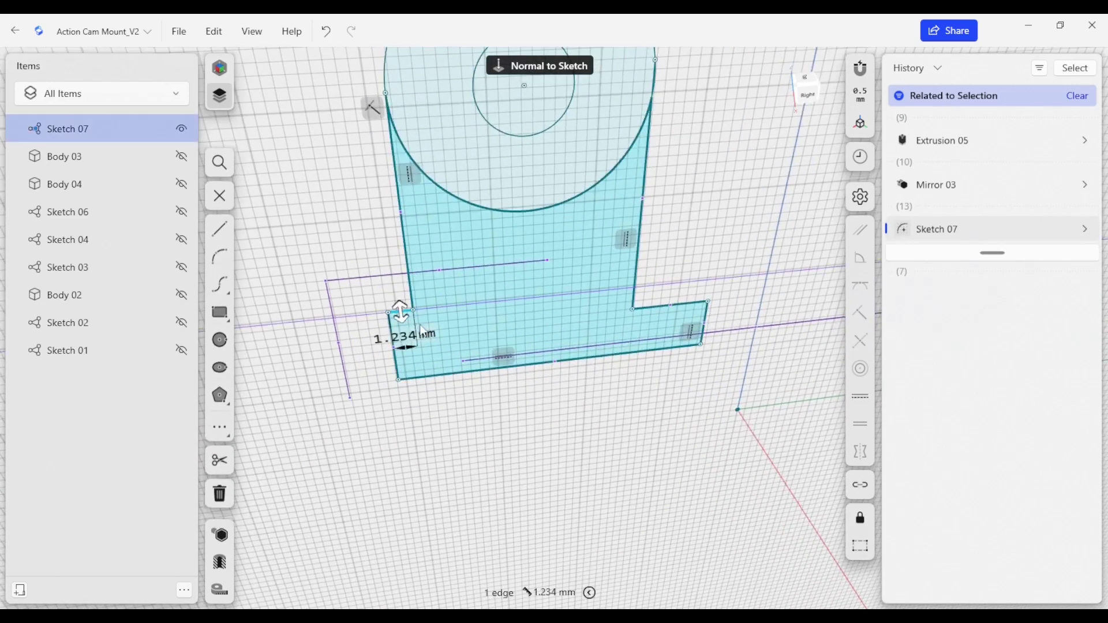
left_click(653, 307)
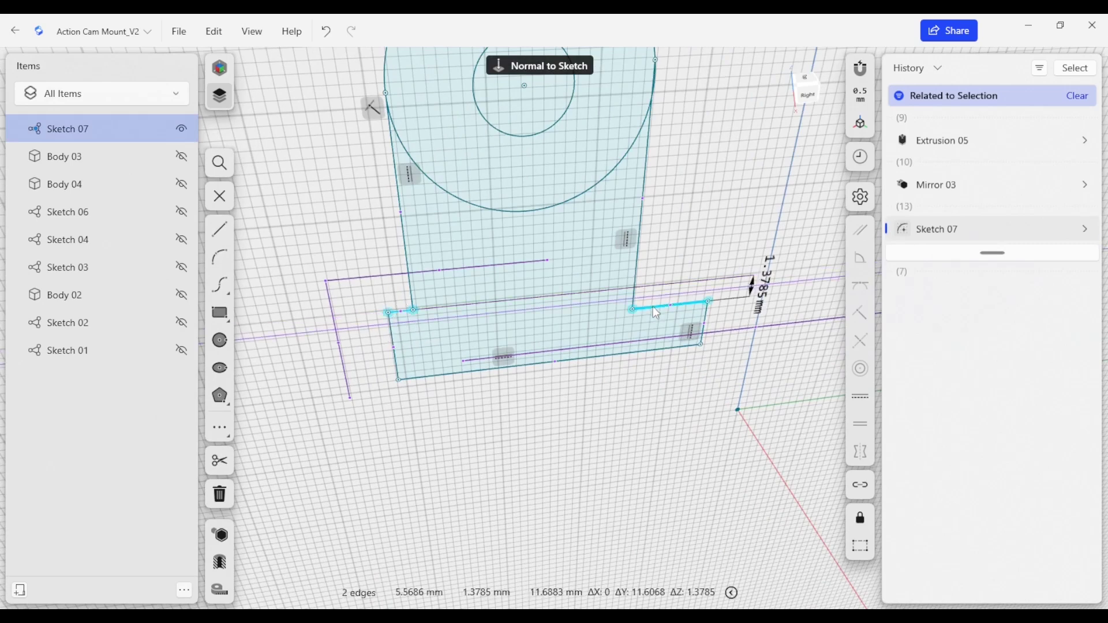
left_click(860, 286)
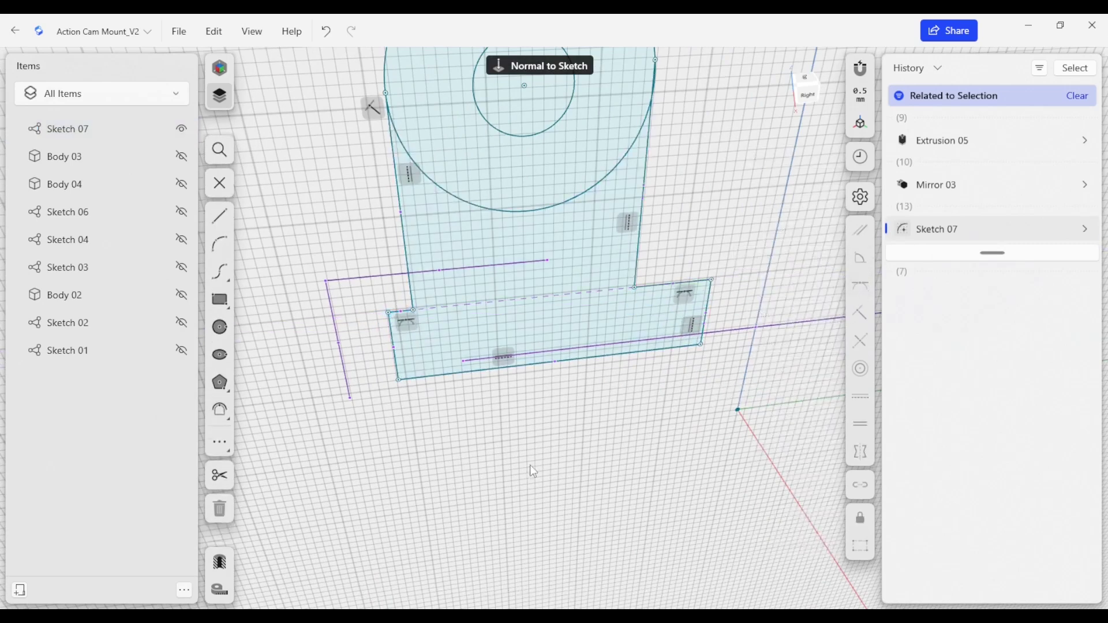
right_click_drag(556, 443, 523, 446)
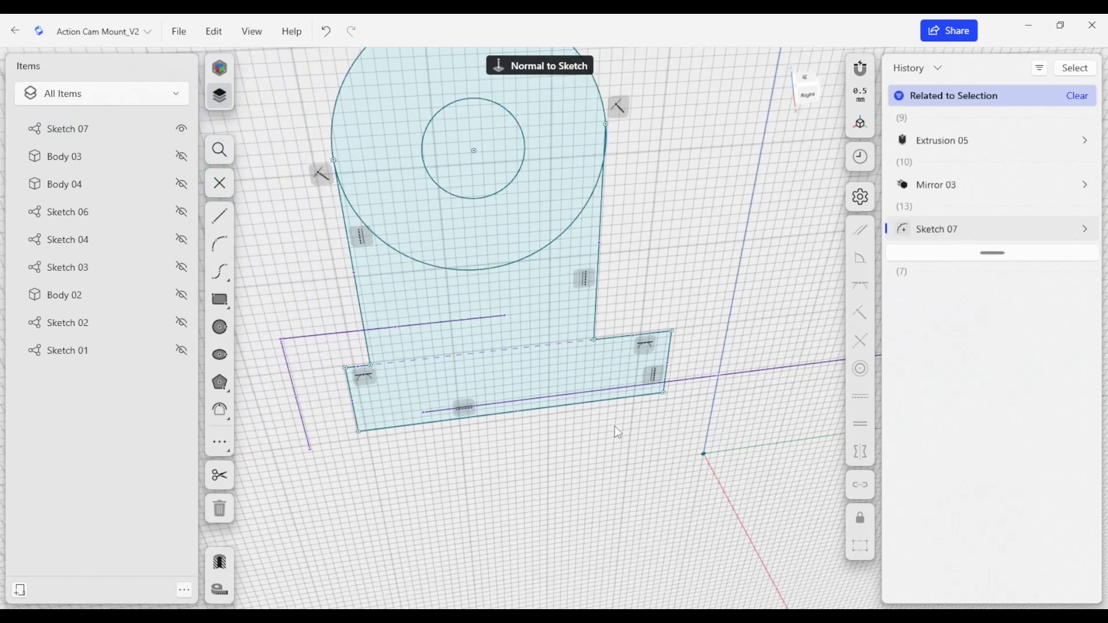
left_click(613, 394)
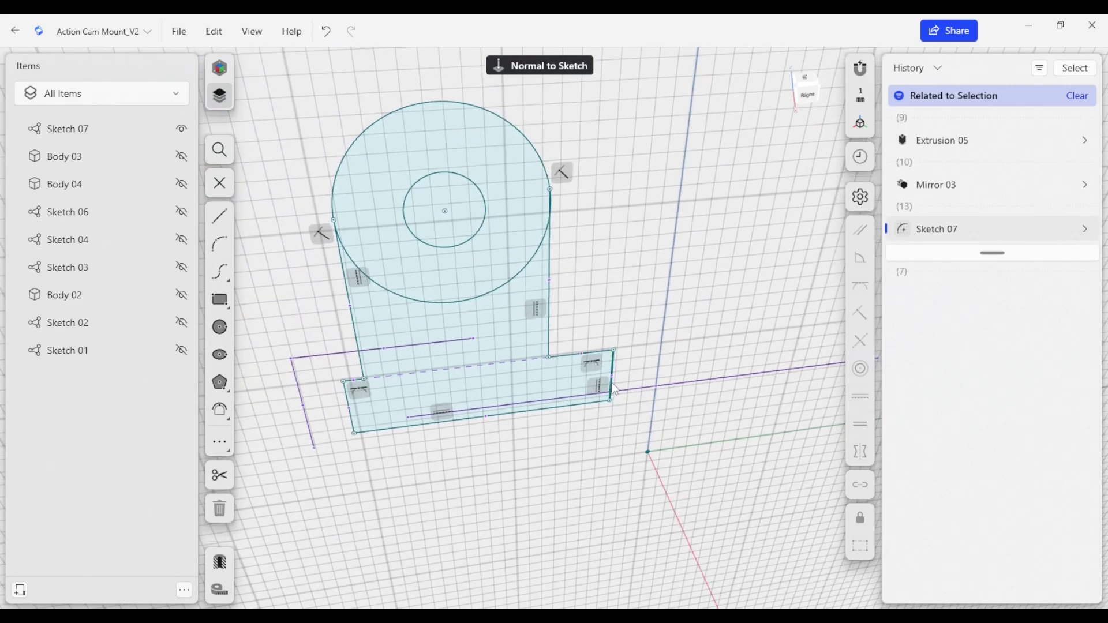
left_click_drag(596, 381, 572, 391)
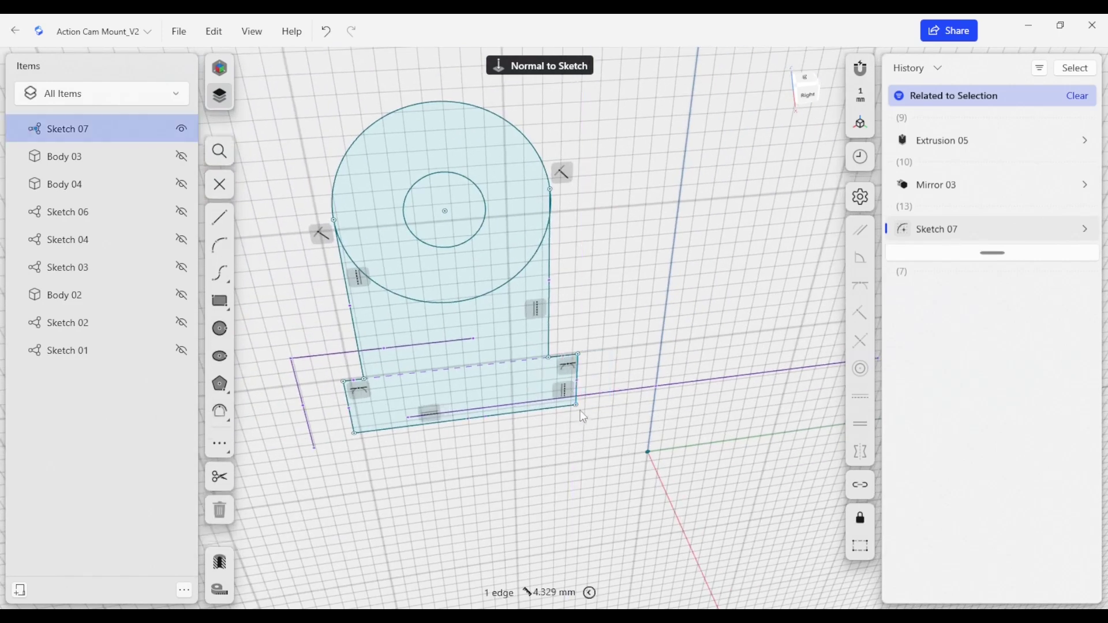
Dimension the lower-left tab's short edge at 2 mm to match the right ledge.
left_click(581, 411)
scroll(567, 355, "down", 3)
scroll(567, 356, "up", 6)
scroll(568, 356, "up", 1)
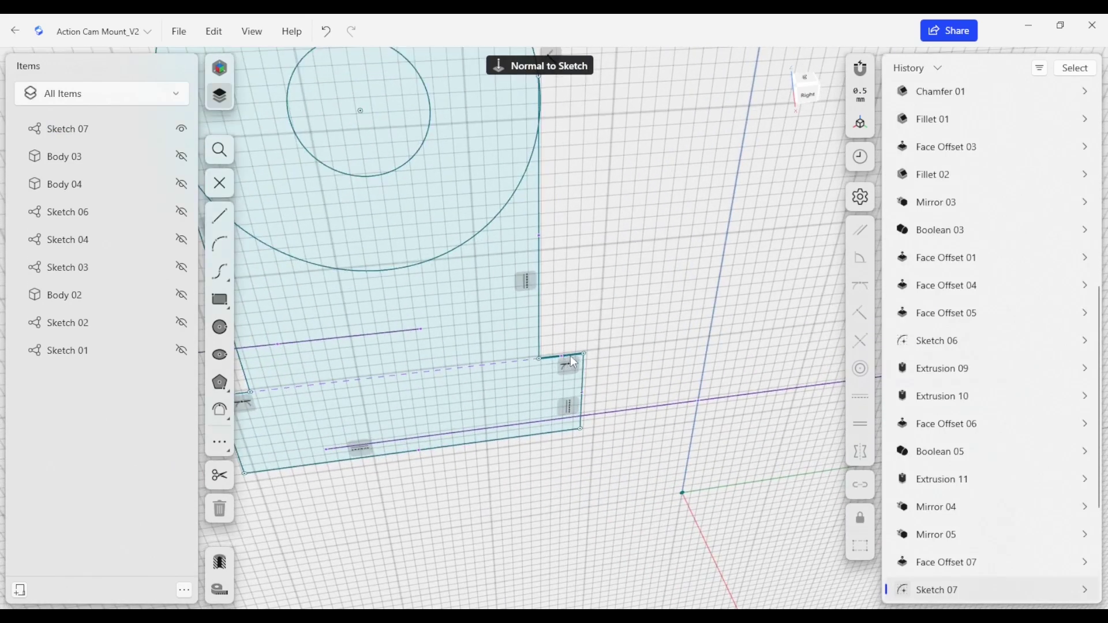
left_click(565, 356)
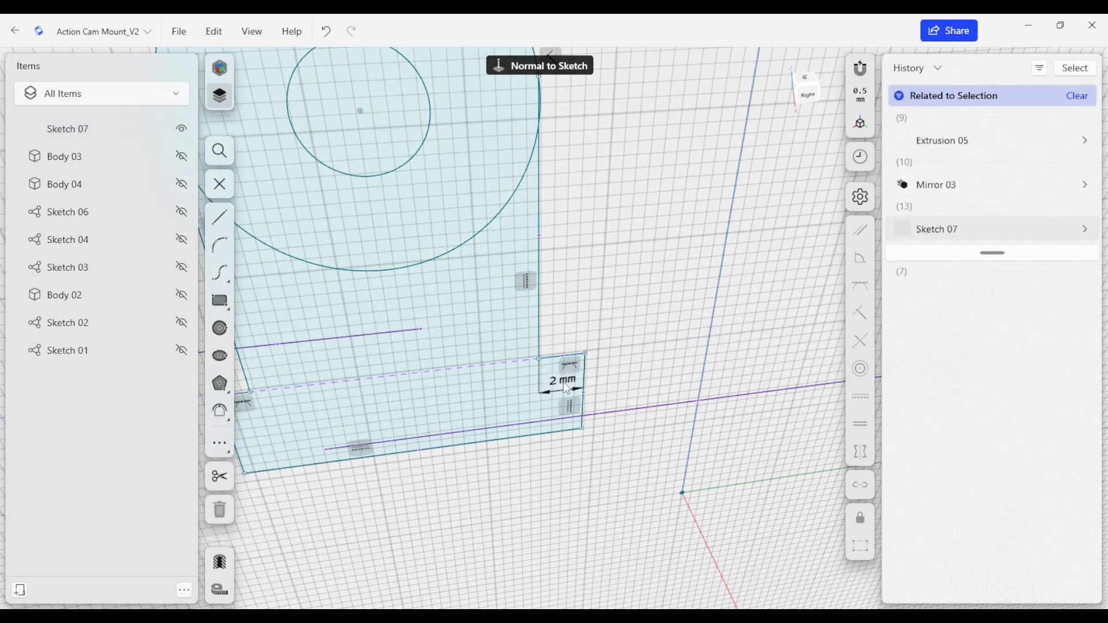
middle_click_drag(478, 472, 623, 484)
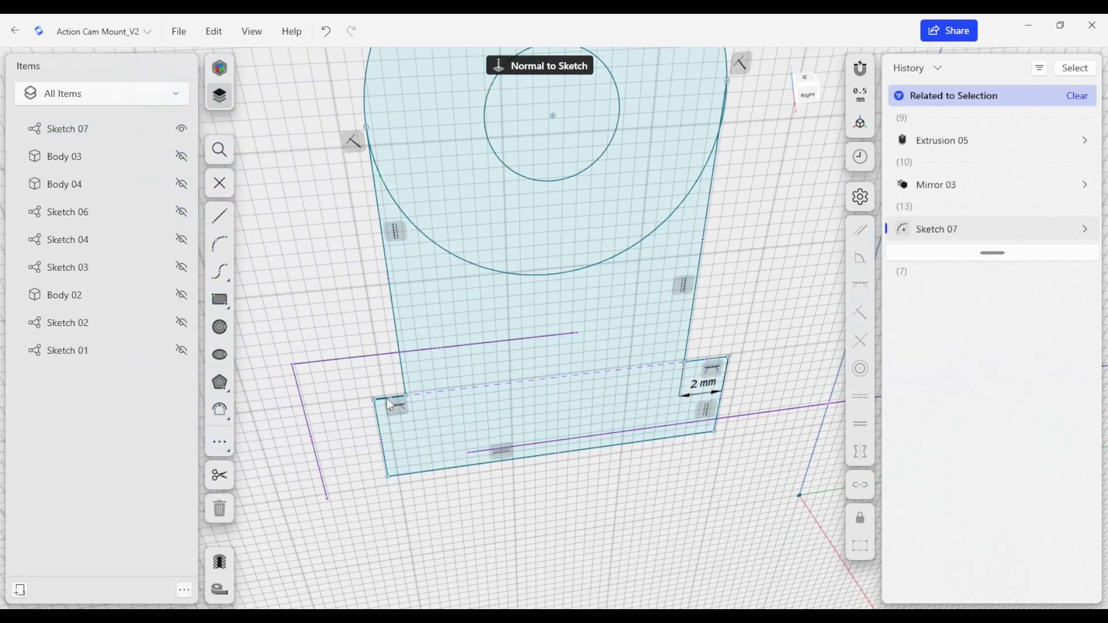
left_click(384, 399)
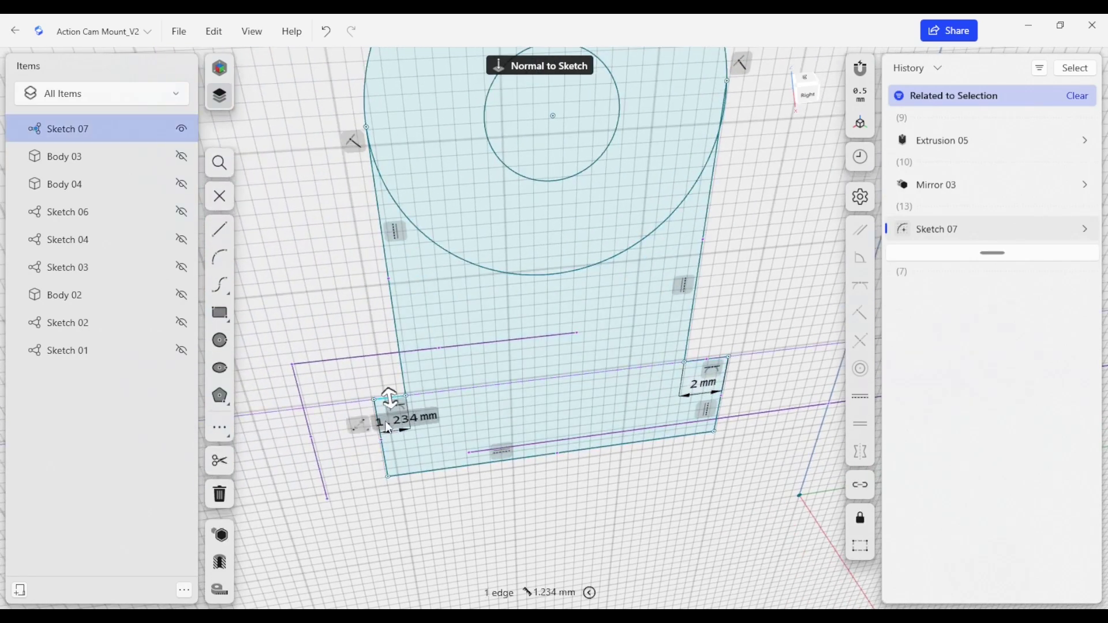
type("2")
key("Return")
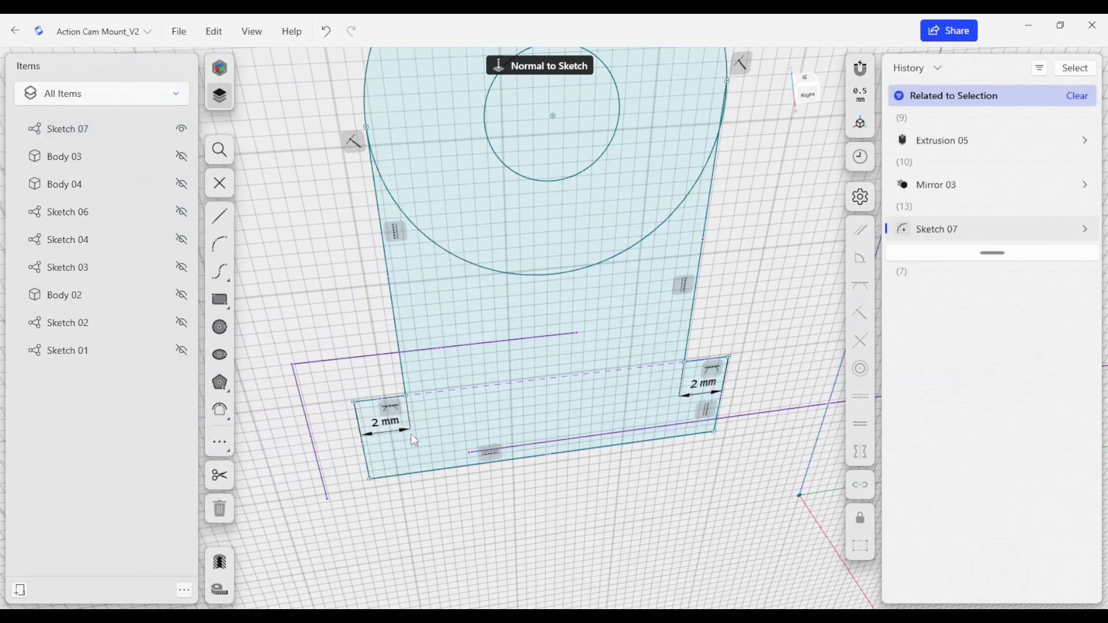
scroll(722, 491, "down", 2)
scroll(696, 474, "down", 2)
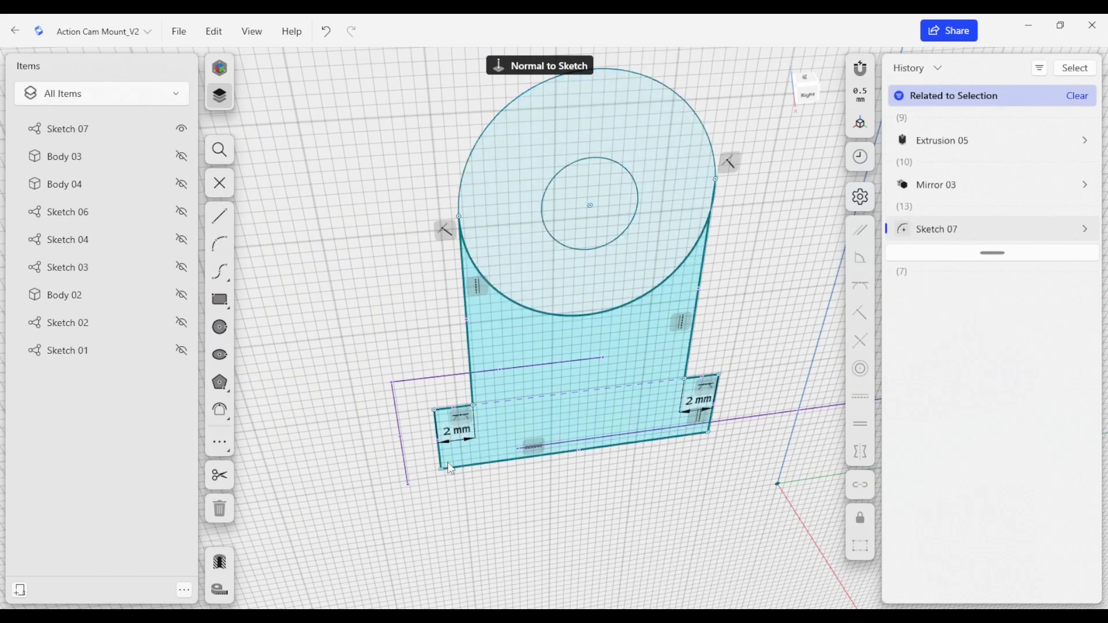
middle_click_drag(567, 526, 508, 507)
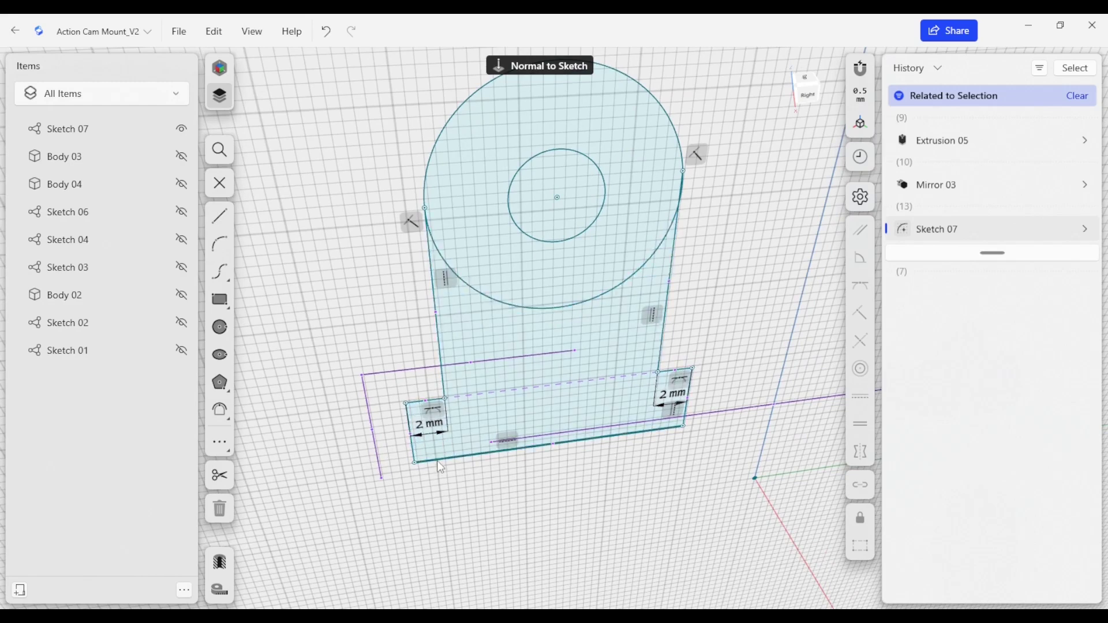
Snap the profile's lower-right corner onto the axis intersection.
left_click(412, 437)
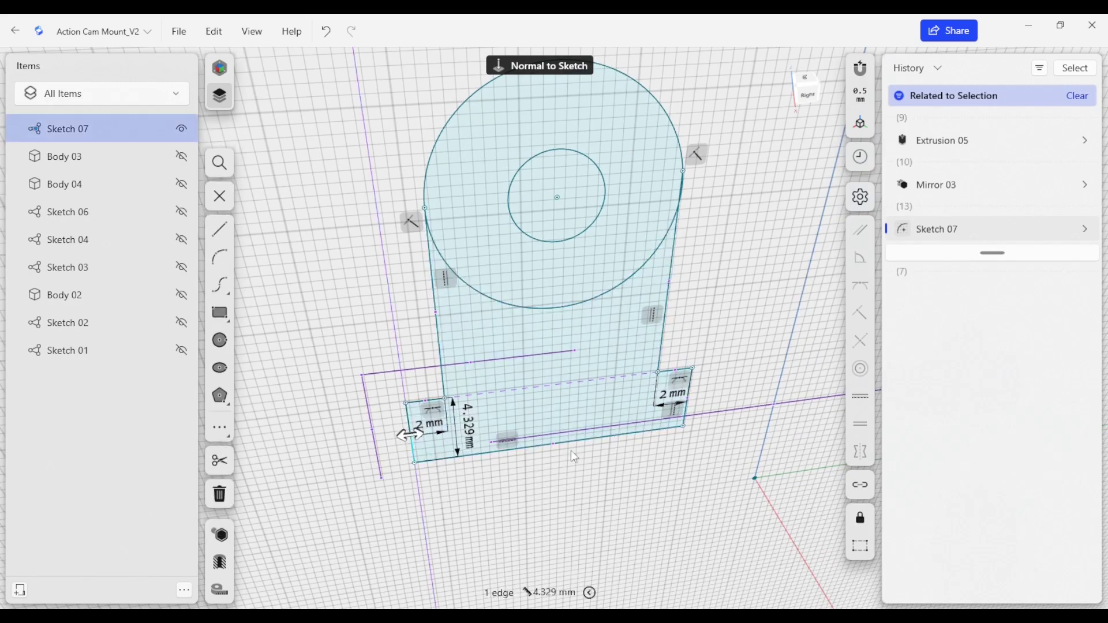
middle_click_drag(677, 493, 584, 456)
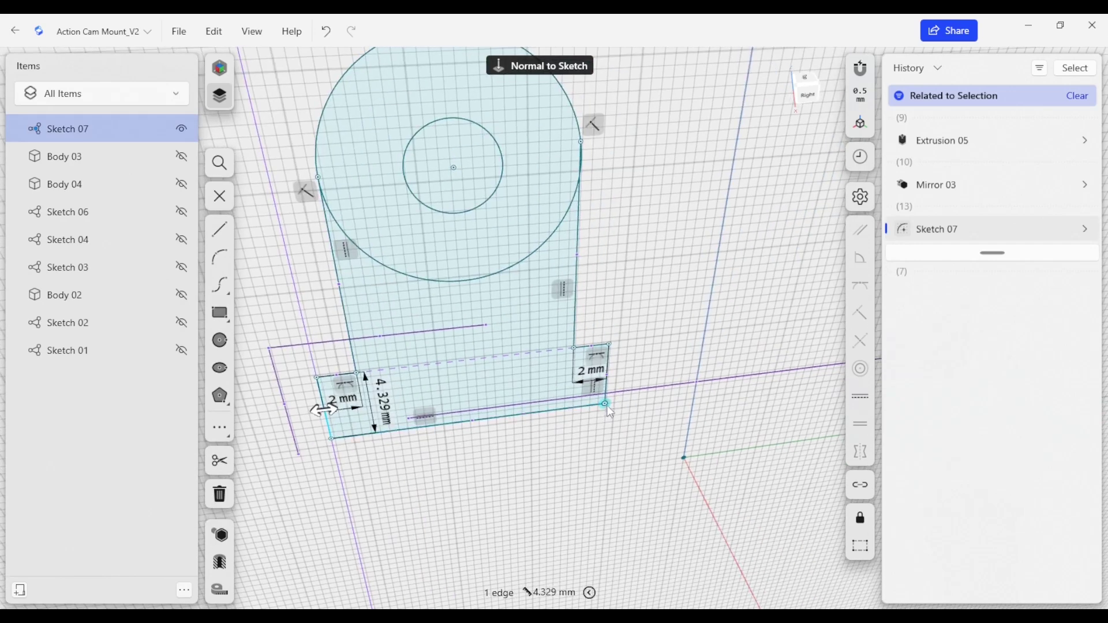
left_click_drag(603, 391, 607, 394)
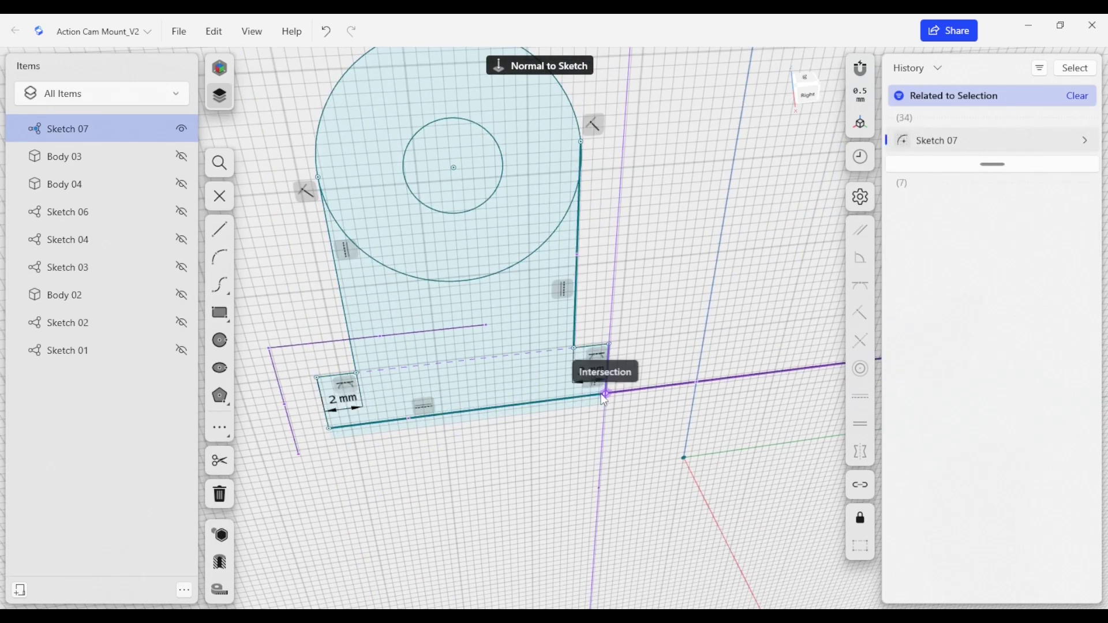
scroll(667, 401, "up", 2)
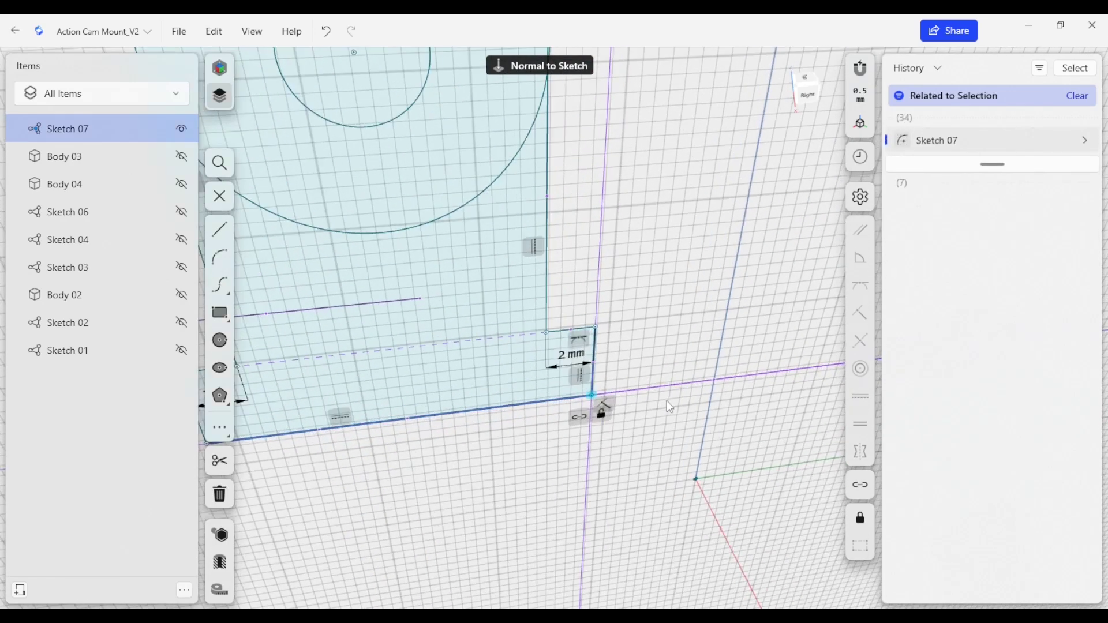
scroll(672, 399, "down", 3)
scroll(659, 396, "down", 2)
scroll(637, 403, "up", 2)
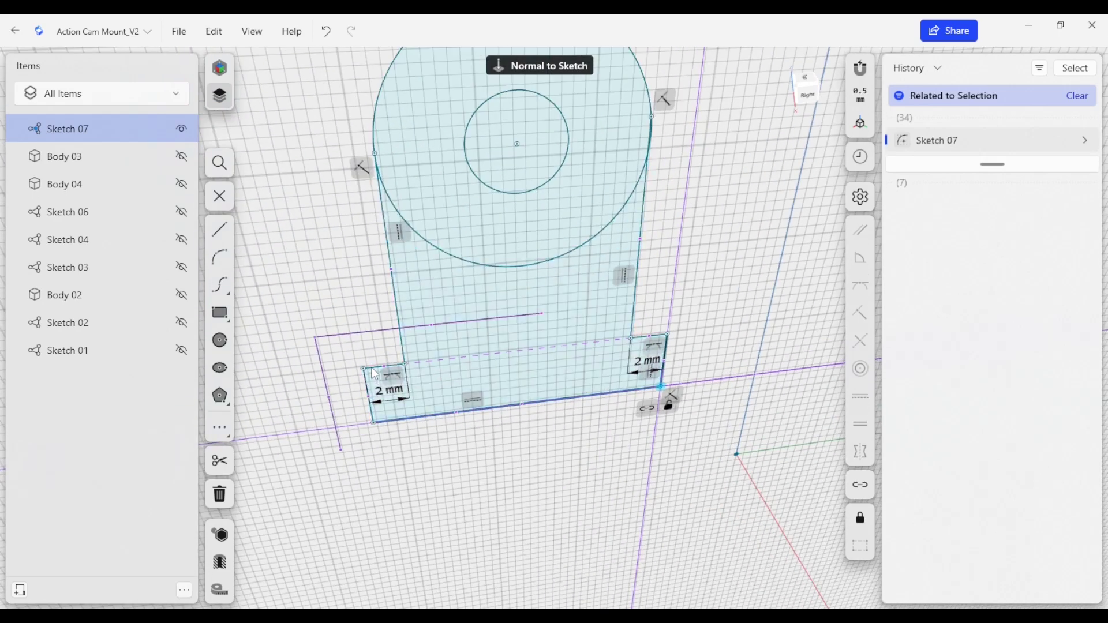
Dimension the tab's offset from the reference line at 2.5 mm, then change it to 3 mm.
left_click(372, 374)
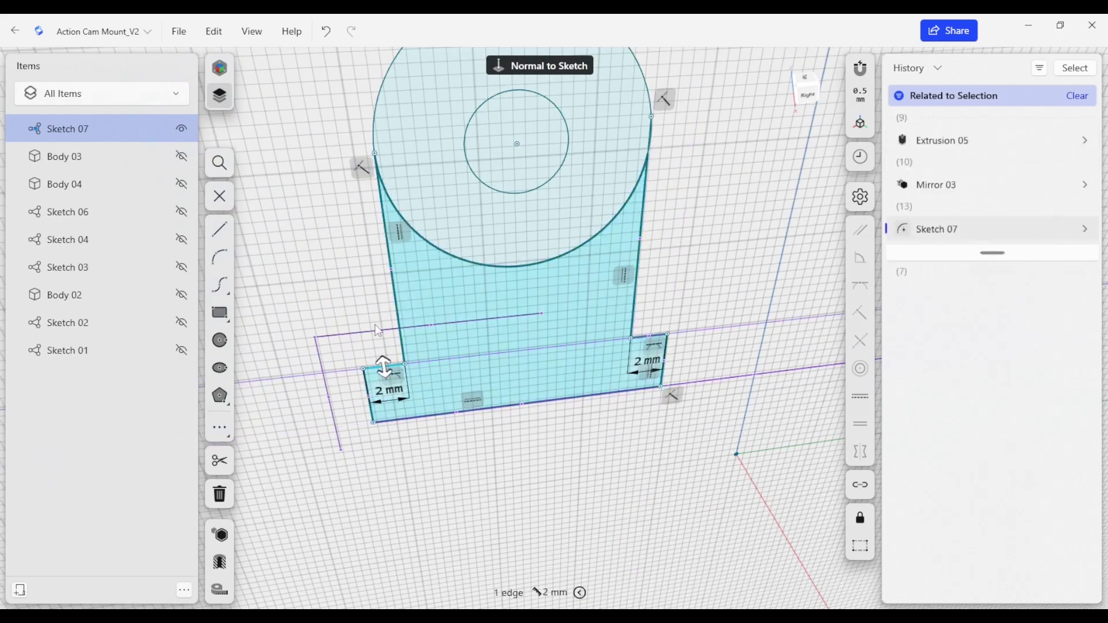
left_click(376, 367)
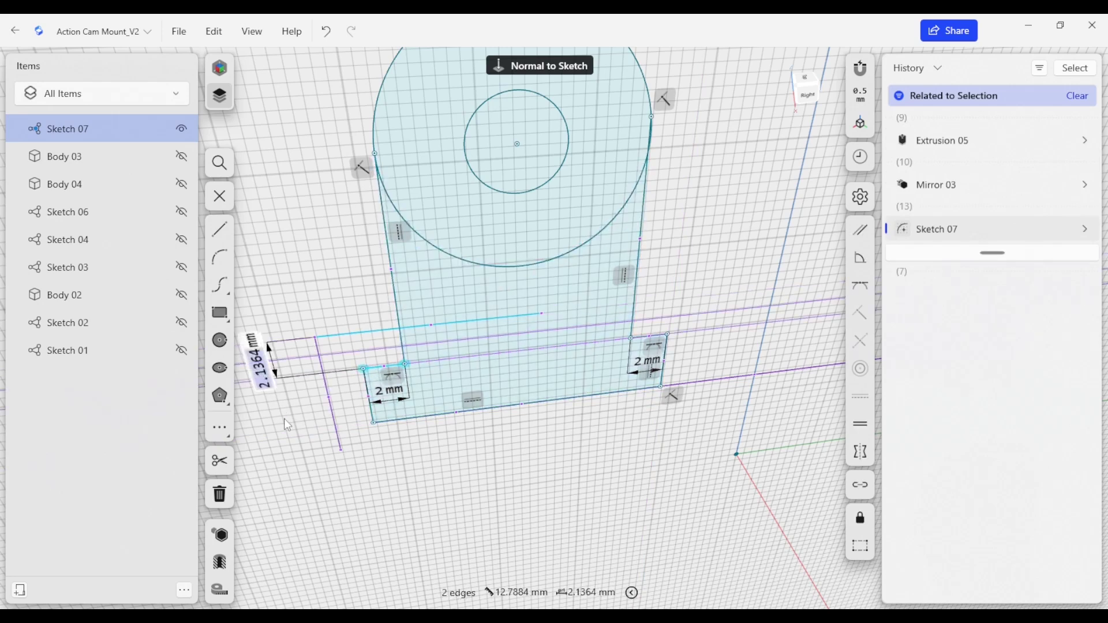
type("2.5")
key("Return")
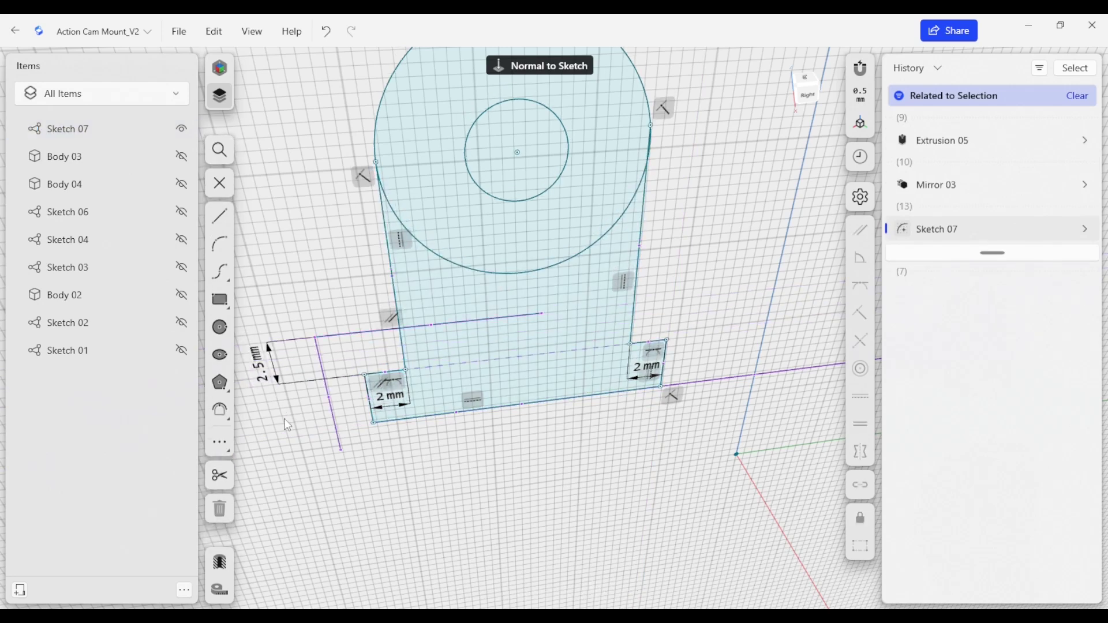
left_click(370, 400)
mouse_move(370, 396)
left_mouse_down()
mouse_move(308, 408)
mouse_move(363, 400)
left_mouse_up()
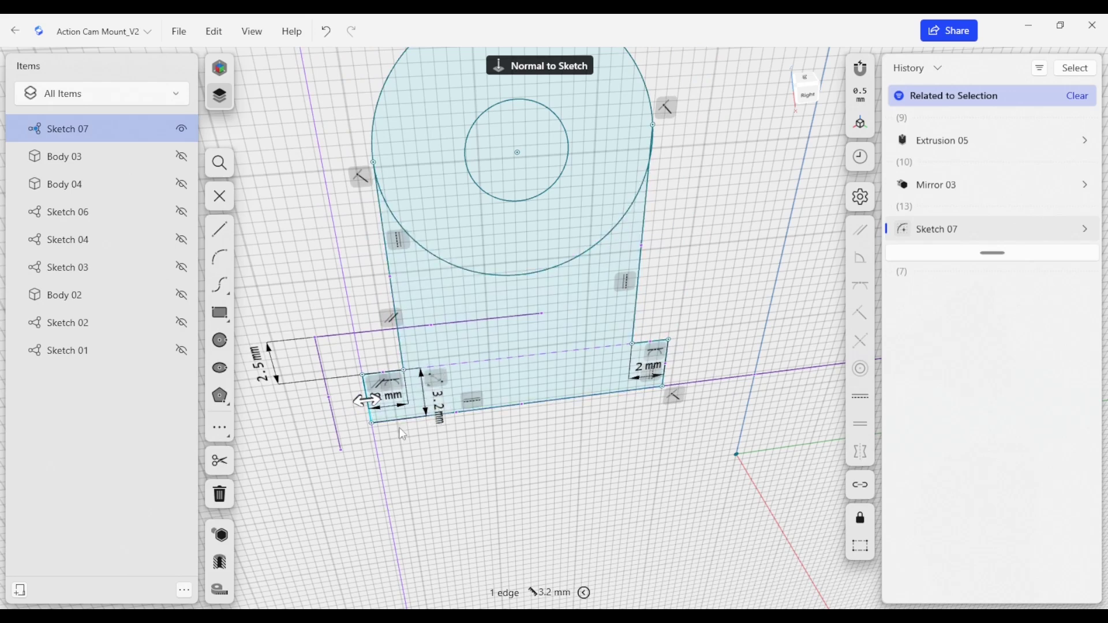
left_click(263, 368)
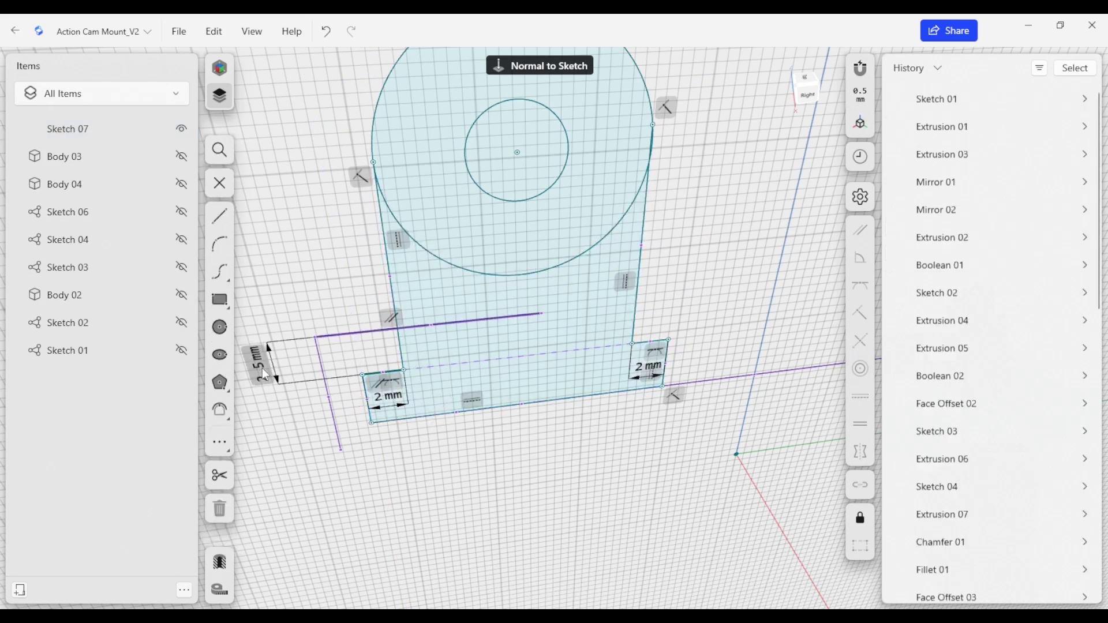
type("3")
key("Return")
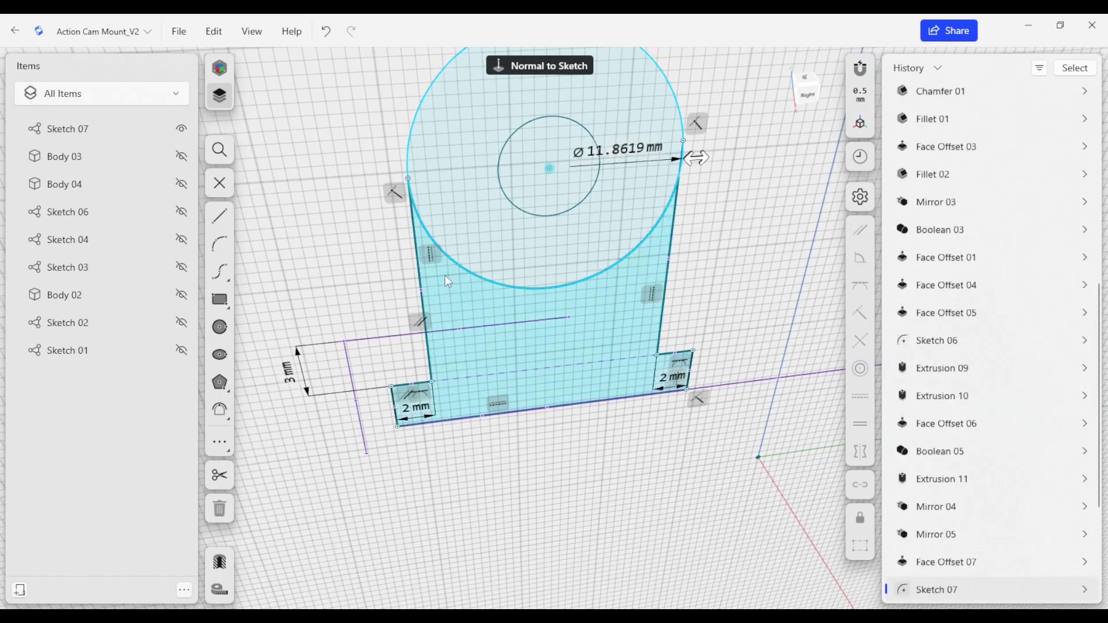
Set the outer circle's diameter to 15 mm.
left_click(483, 277)
left_click(626, 154)
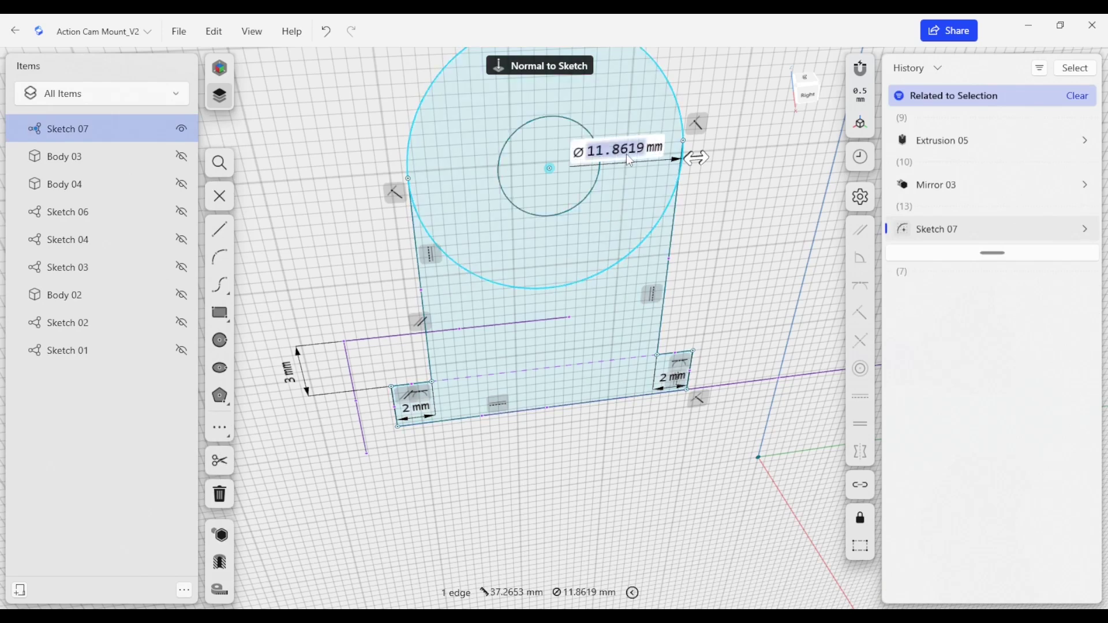
type("15")
key("Return")
scroll(511, 329, "up", 1)
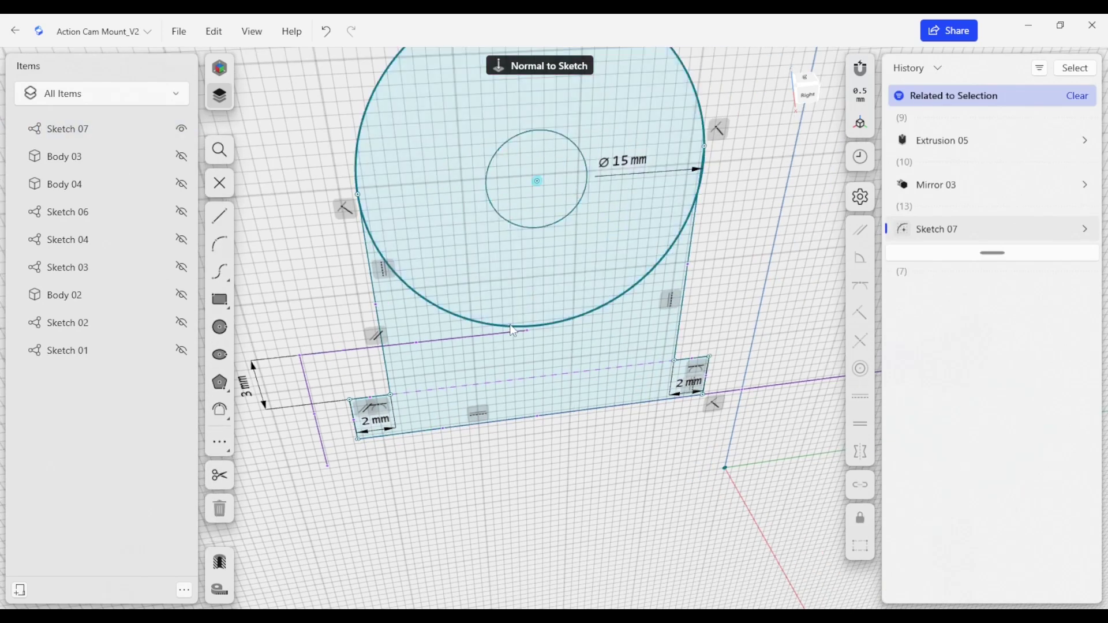
left_click(505, 140)
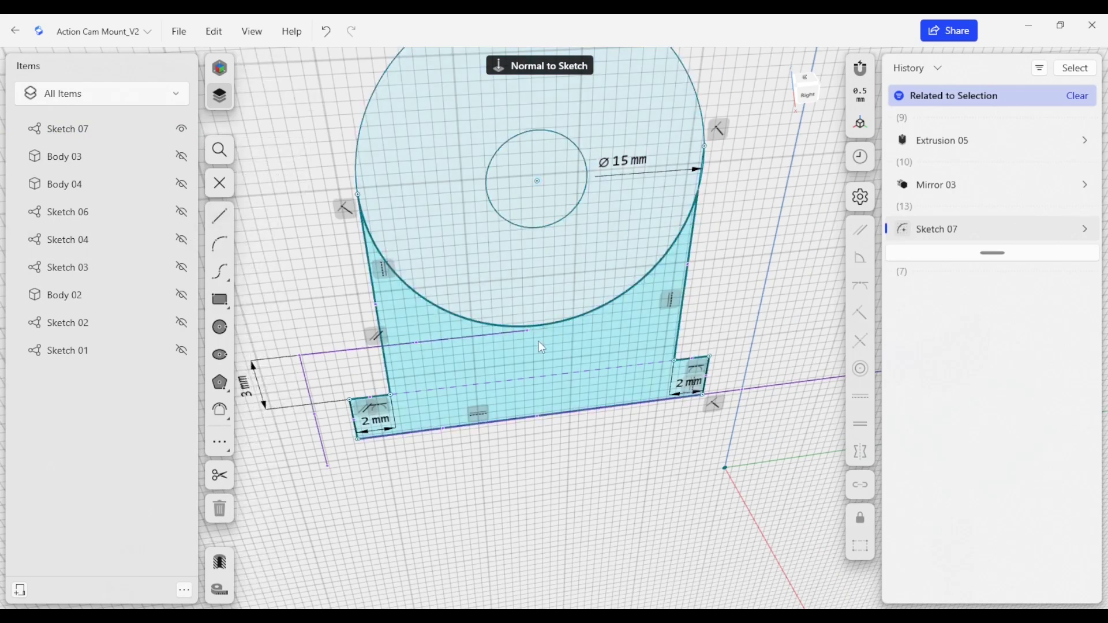
scroll(539, 342, "down", 2)
scroll(539, 337, "up", 2)
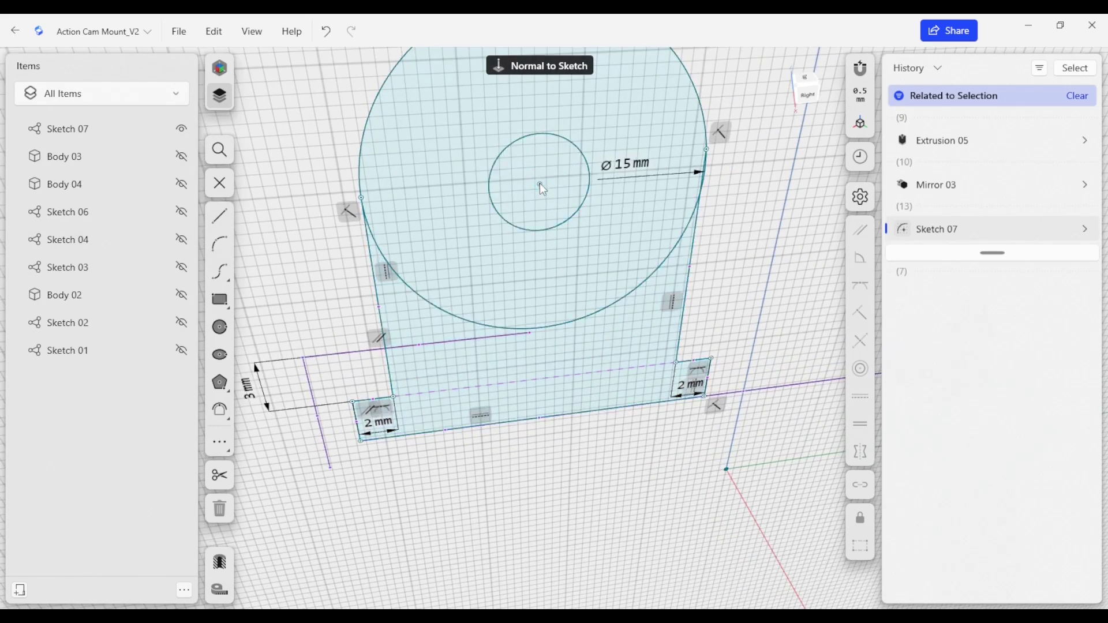
Dimension the circle centre 9 mm from the horizontal construction line.
left_click(536, 162)
left_click(468, 334)
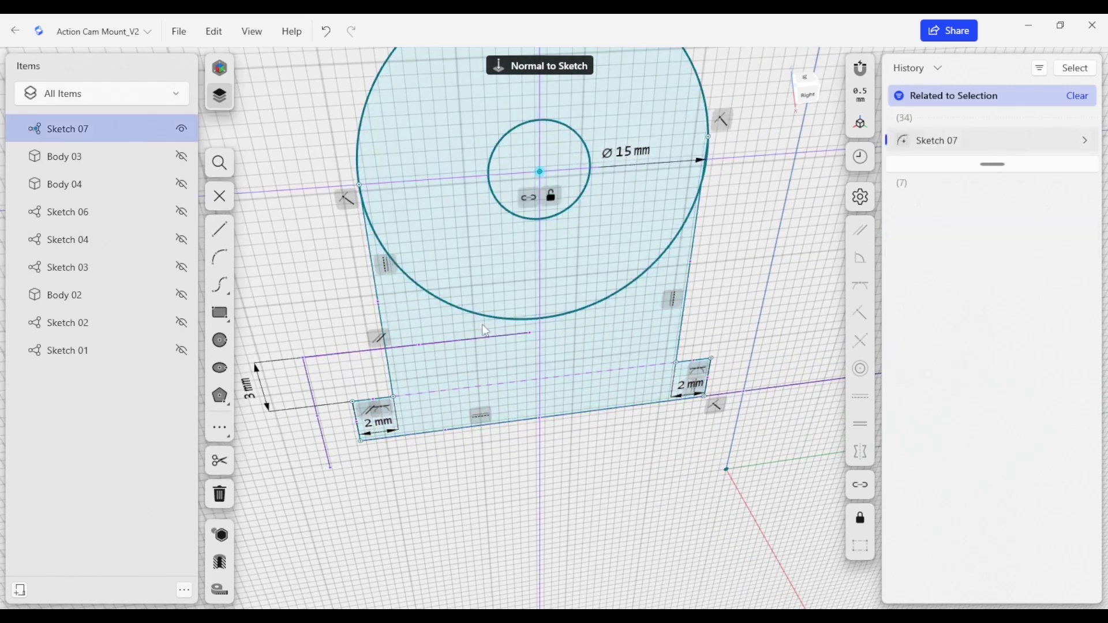
left_click(541, 170)
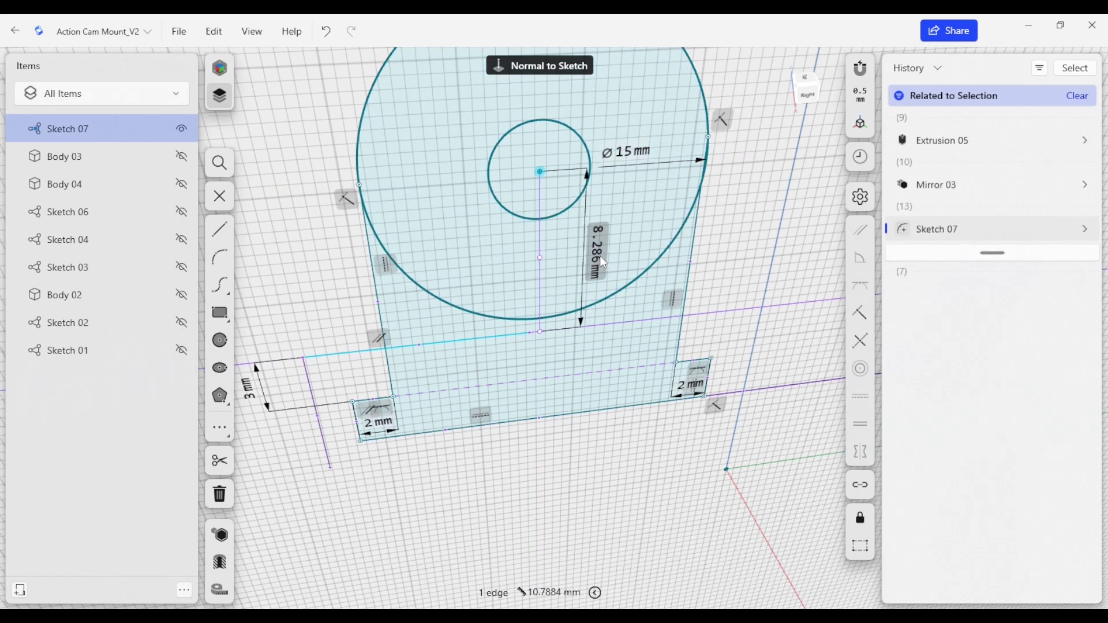
left_click(601, 255)
type("9")
key("Return")
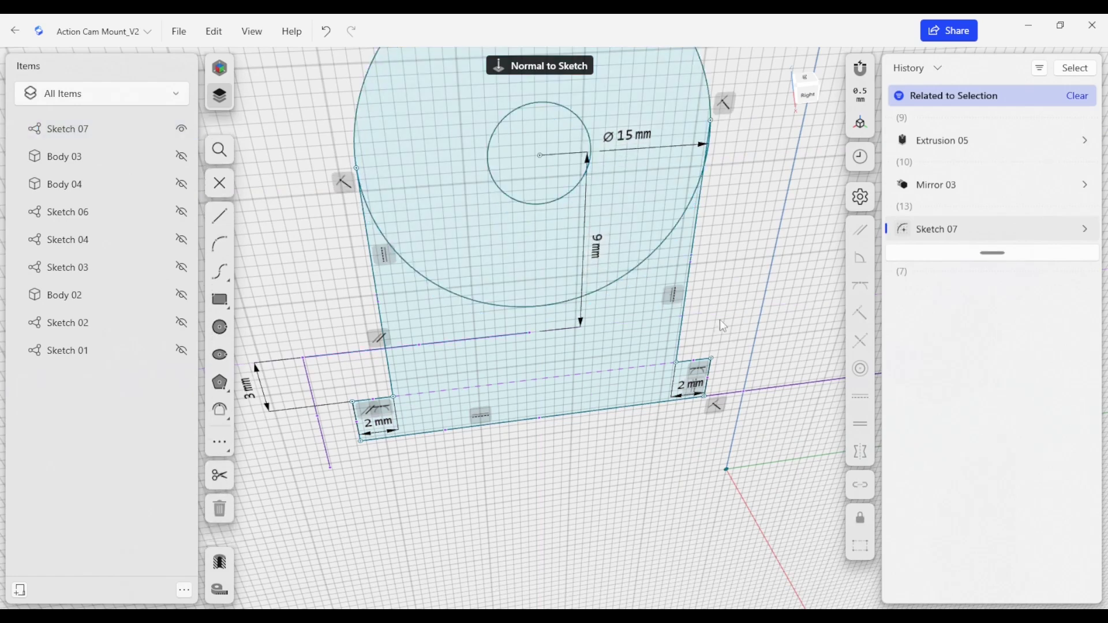
scroll(674, 221, "up", 3)
scroll(674, 227, "down", 3)
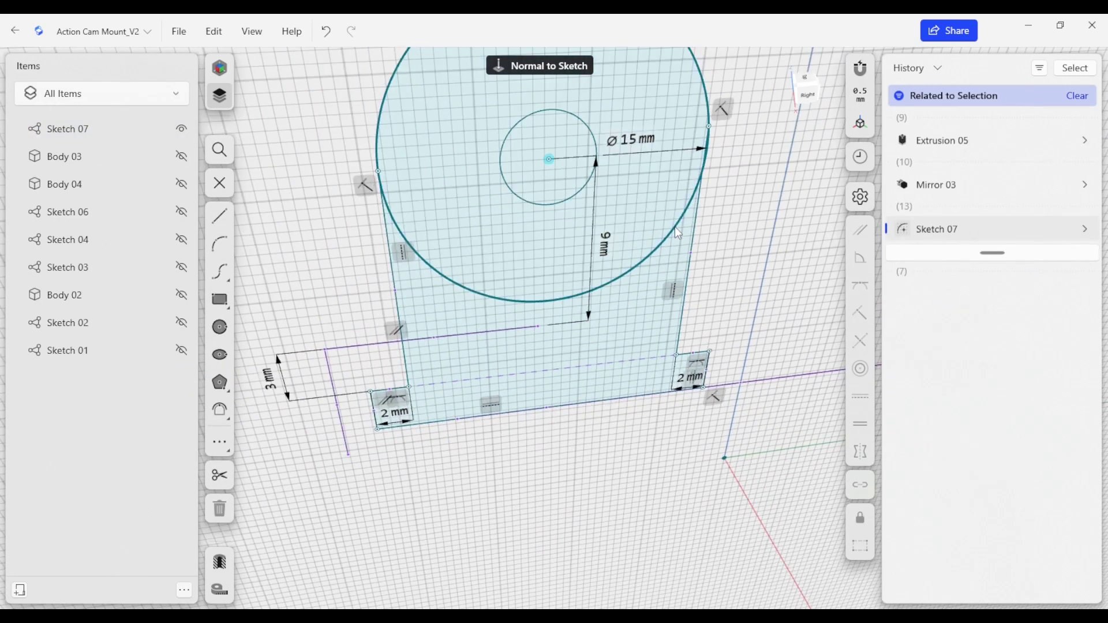
Make the profile's left and right side edges tangent to the outer circle.
left_click(694, 223)
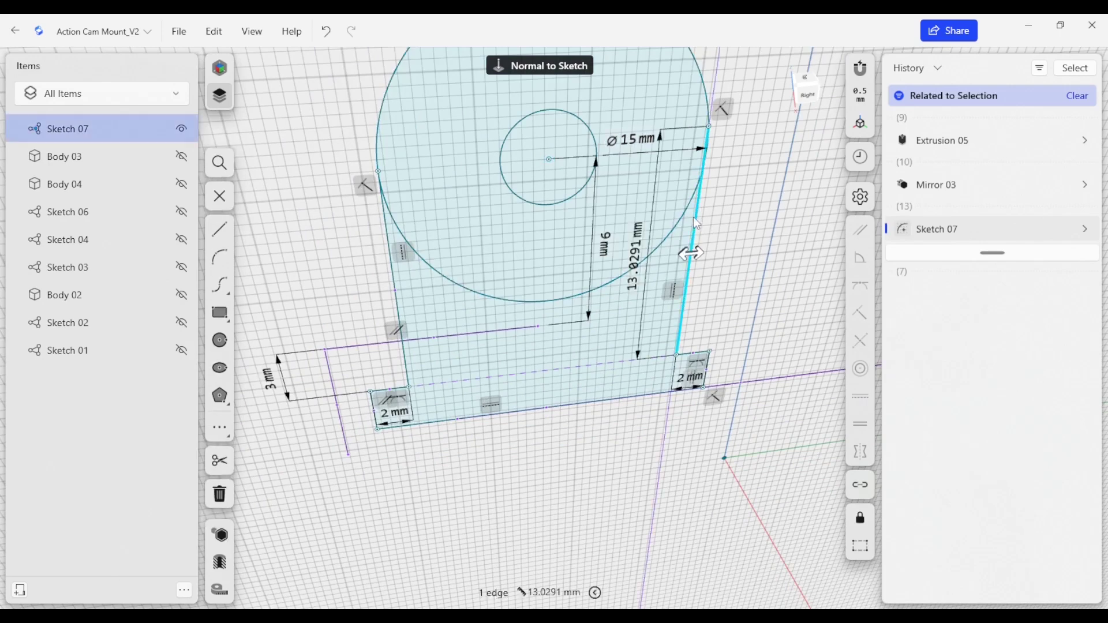
left_click(690, 222)
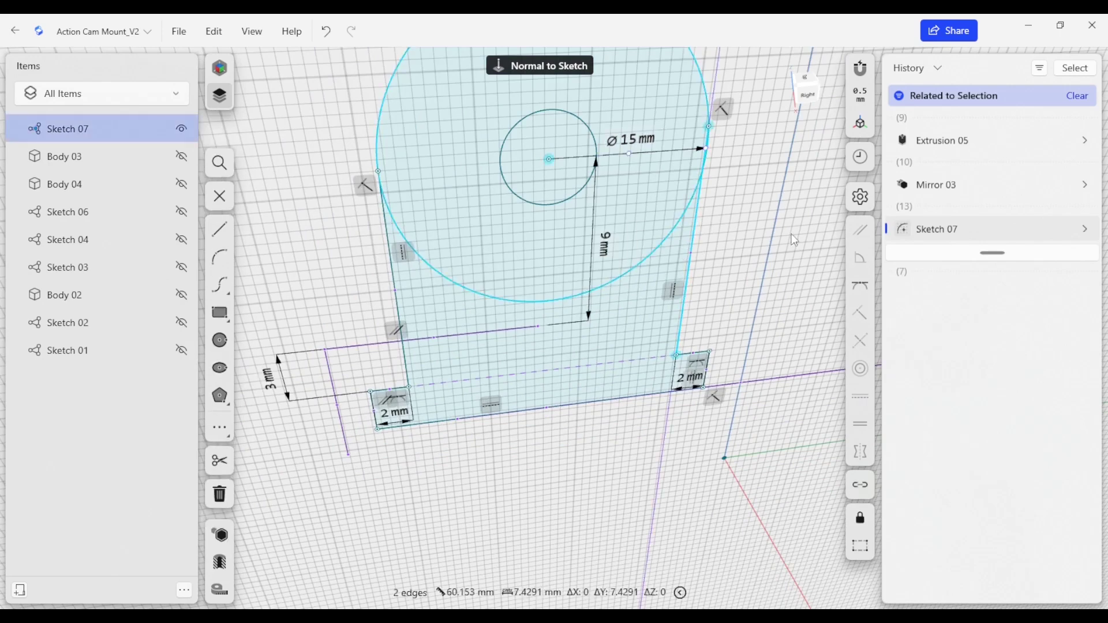
left_click(861, 292)
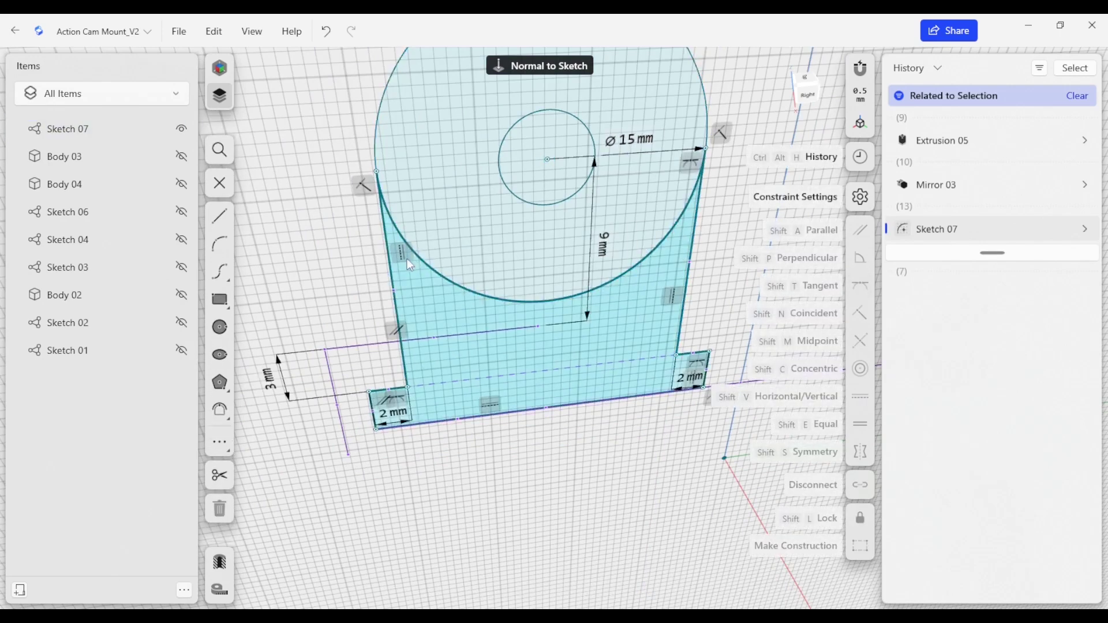
left_click(391, 278)
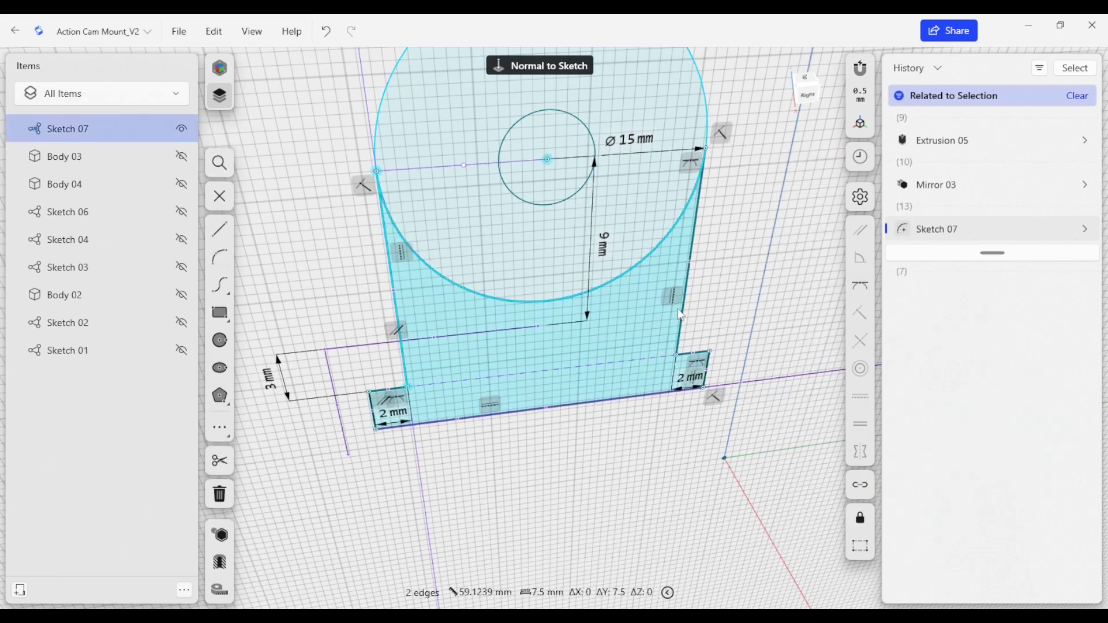
left_click(860, 286)
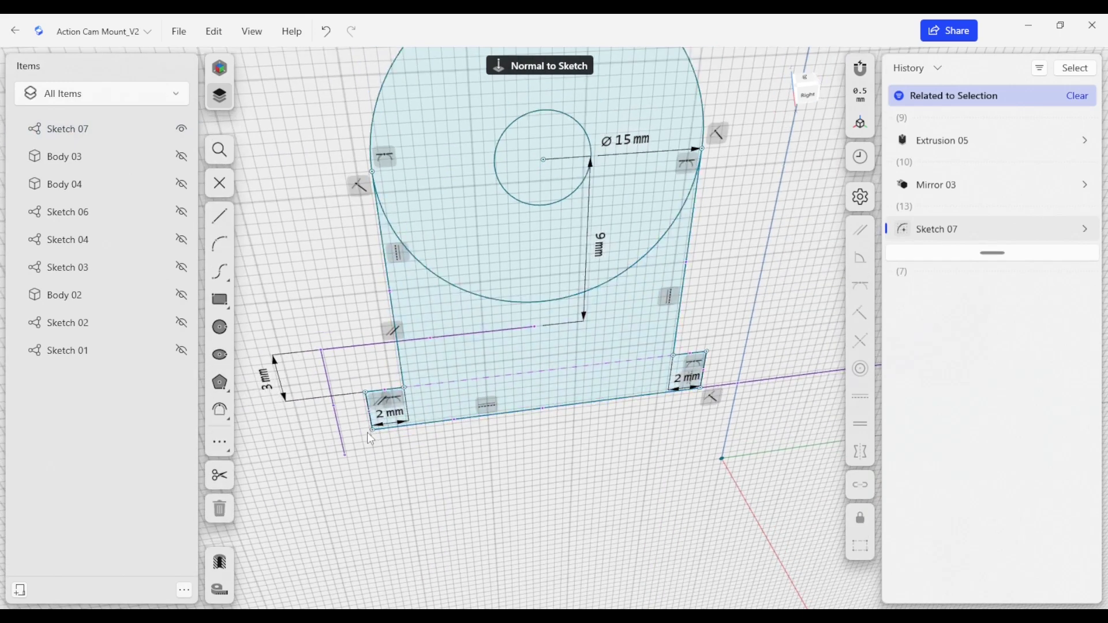
Dimension the lower-left tab to 2 mm wide, matching the other tab.
left_click(369, 415)
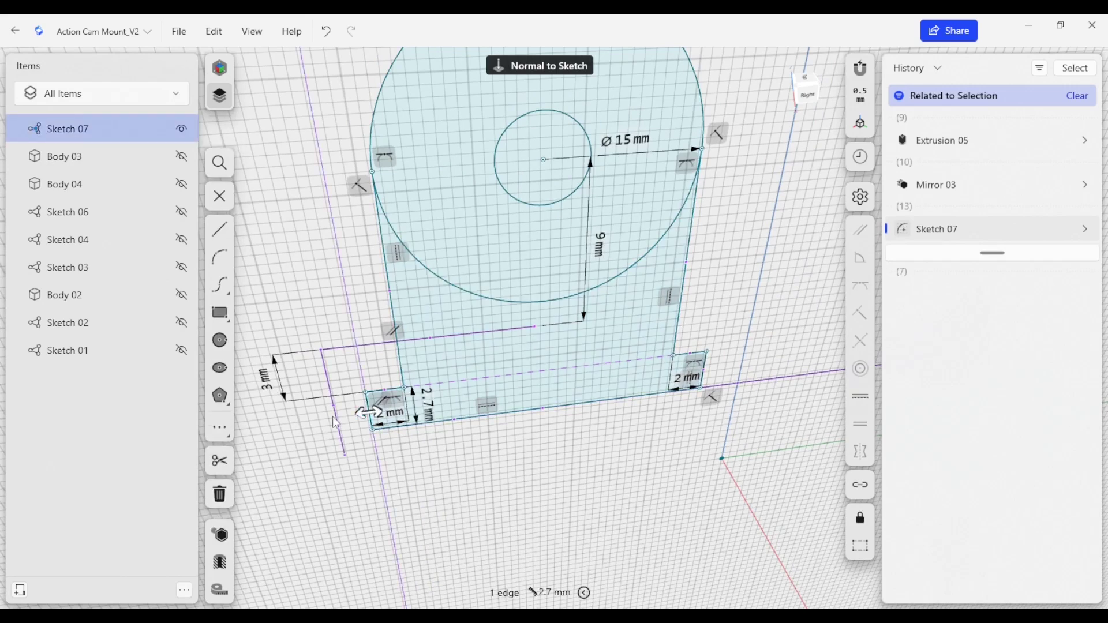
left_click(343, 429)
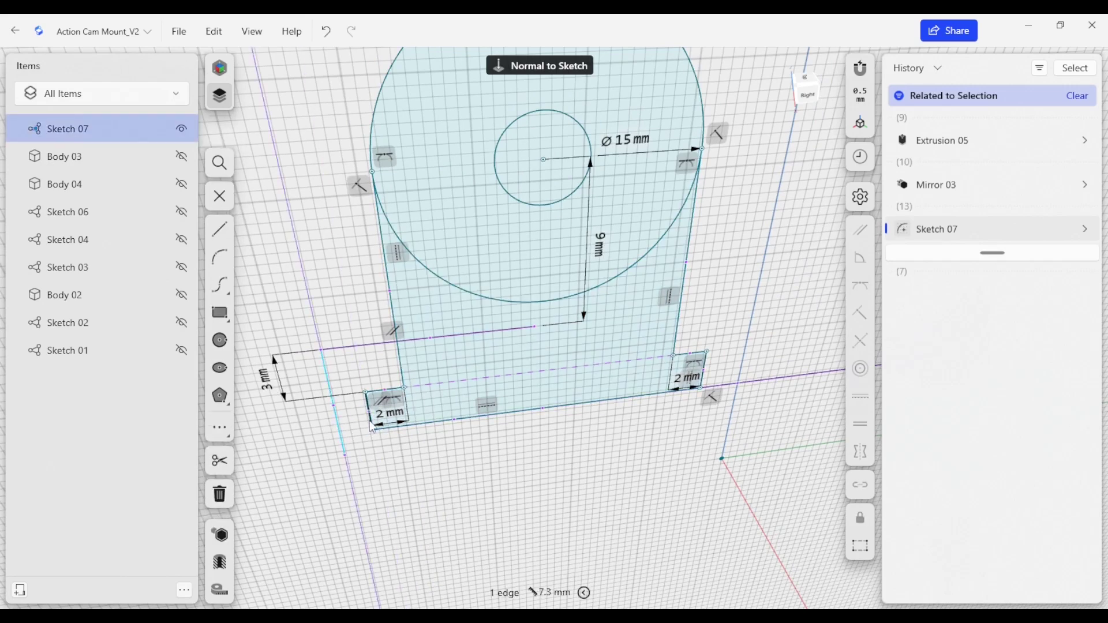
left_click(368, 414)
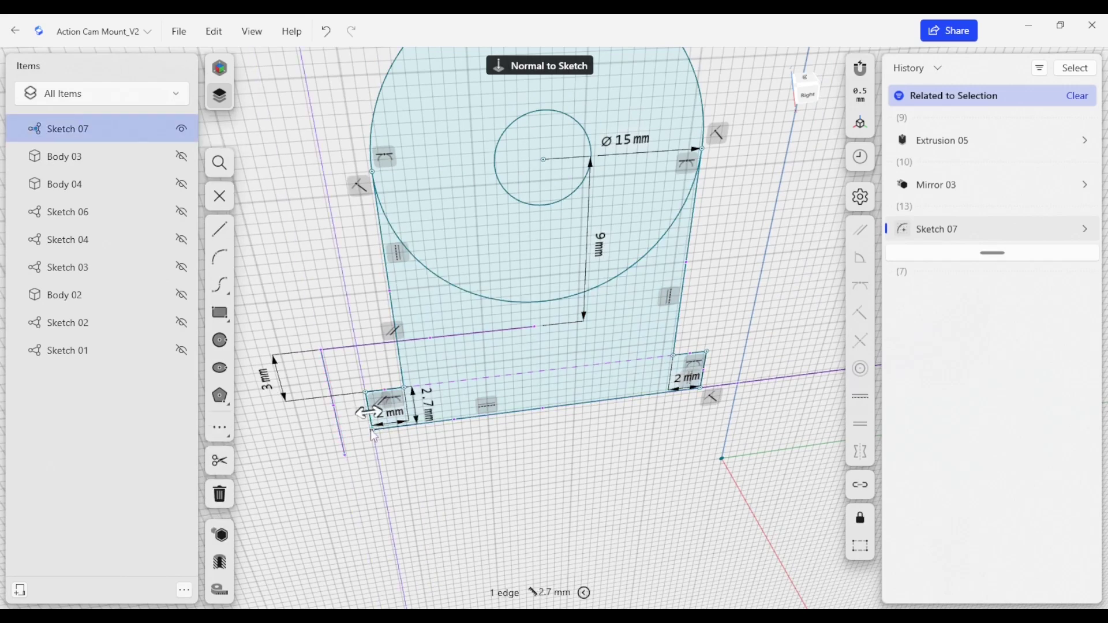
left_click(338, 429)
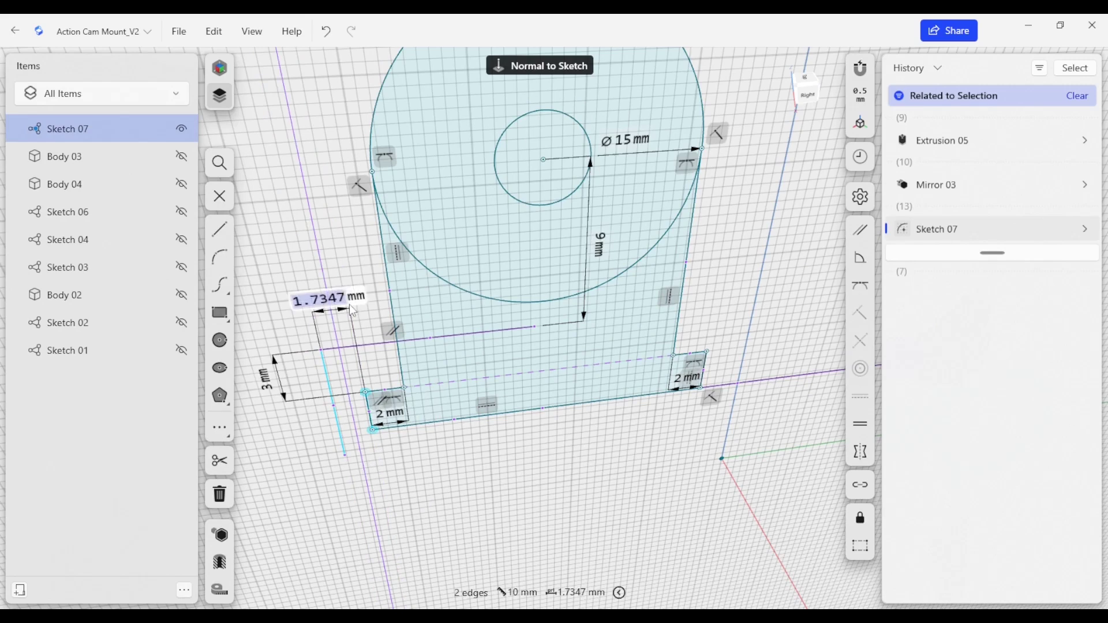
type("2")
key("Return")
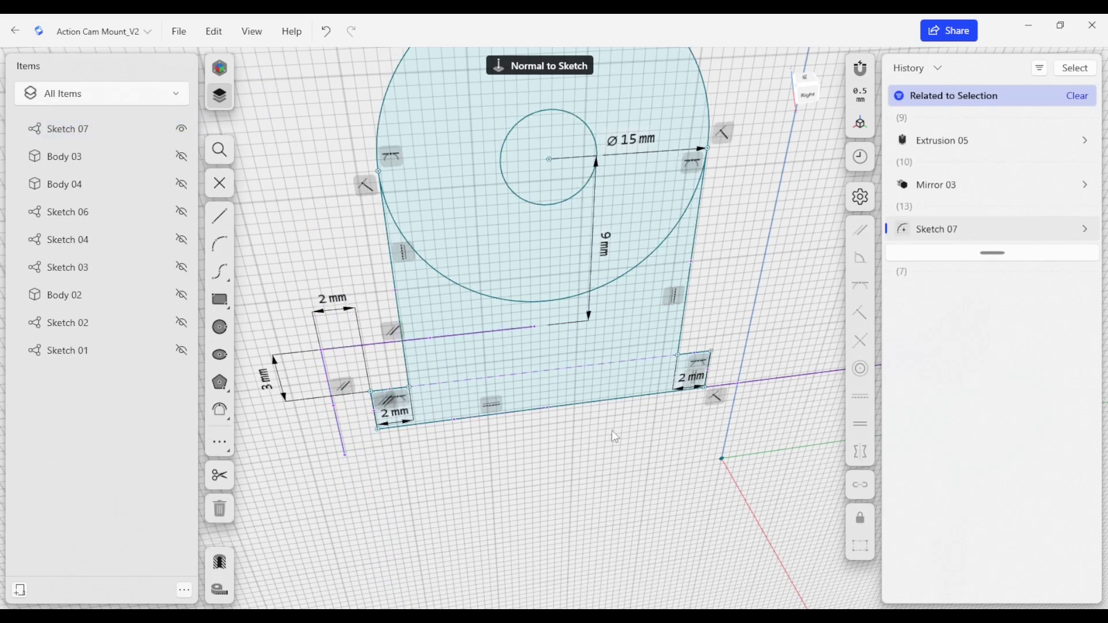
scroll(607, 435, "down", 2)
scroll(571, 437, "down", 2)
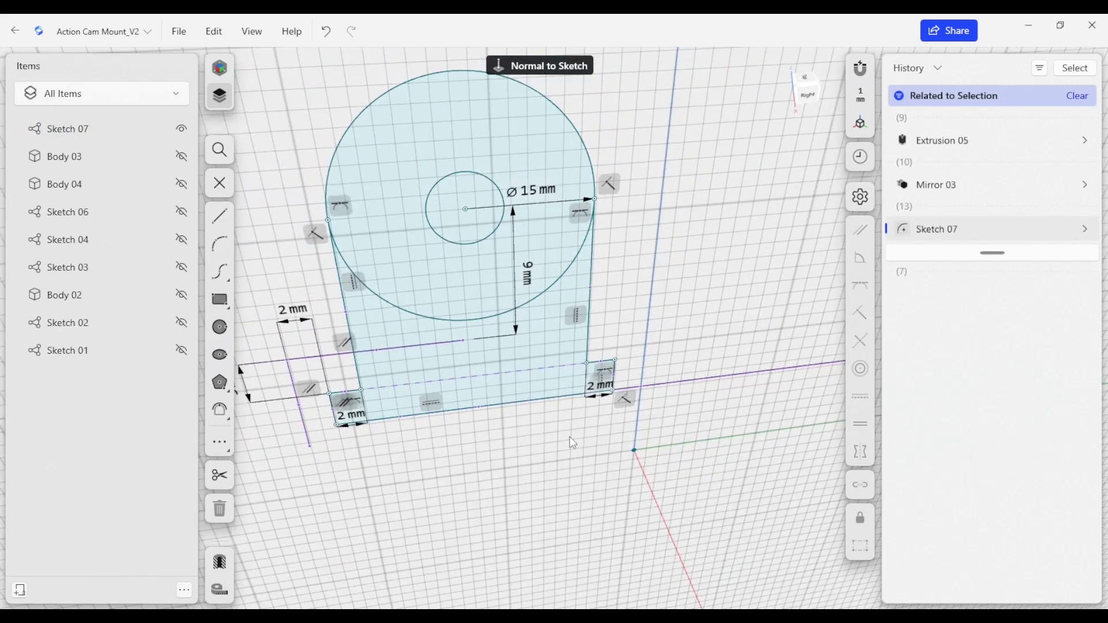
right_click_drag(520, 472, 544, 458)
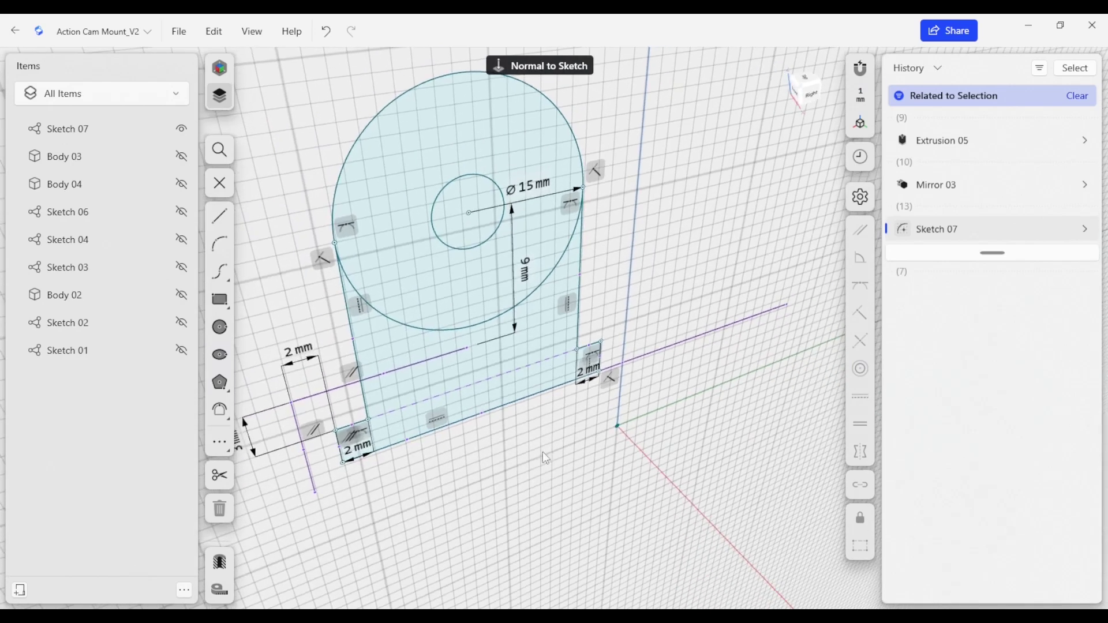
Extrude the round tab profile 3.4 mm into a solid body with its hole.
left_click(516, 399)
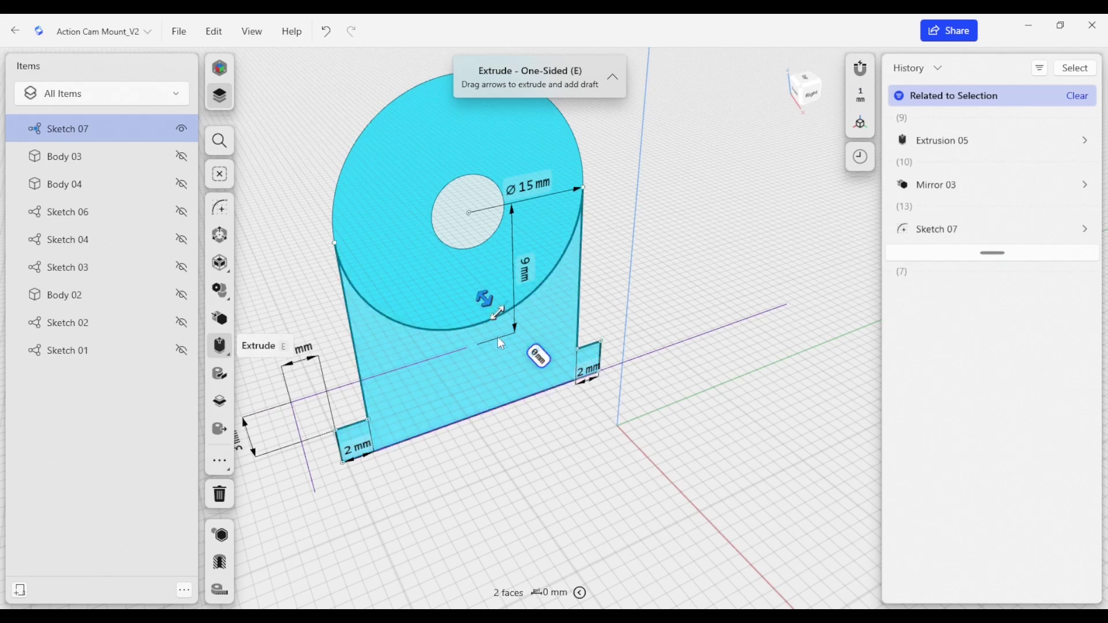
left_click_drag(490, 301, 495, 308)
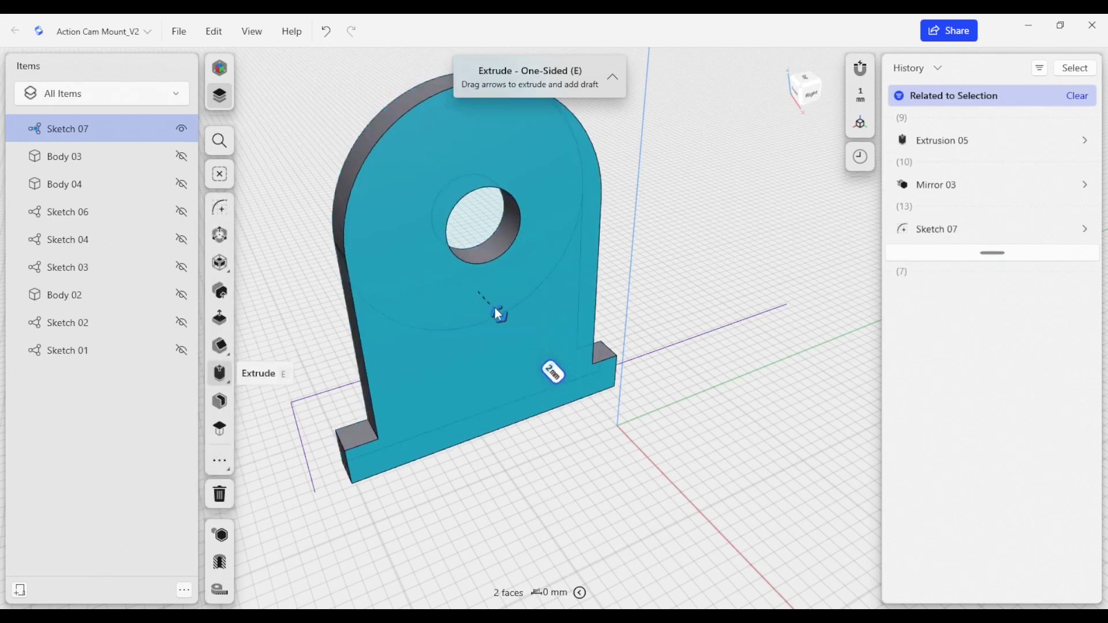
type("3.4")
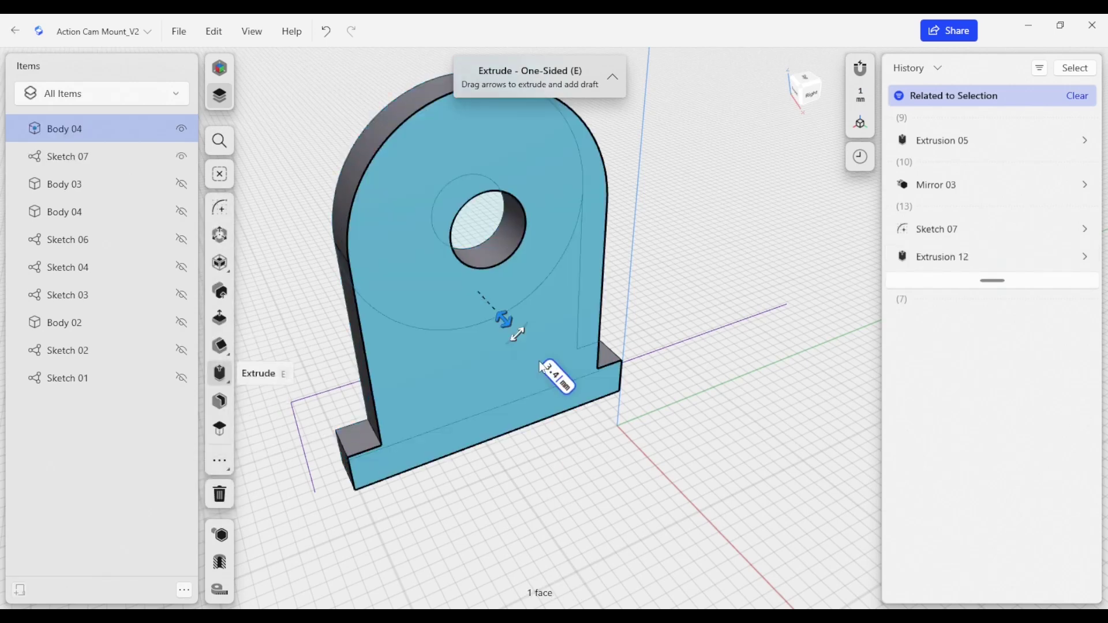
key("Return")
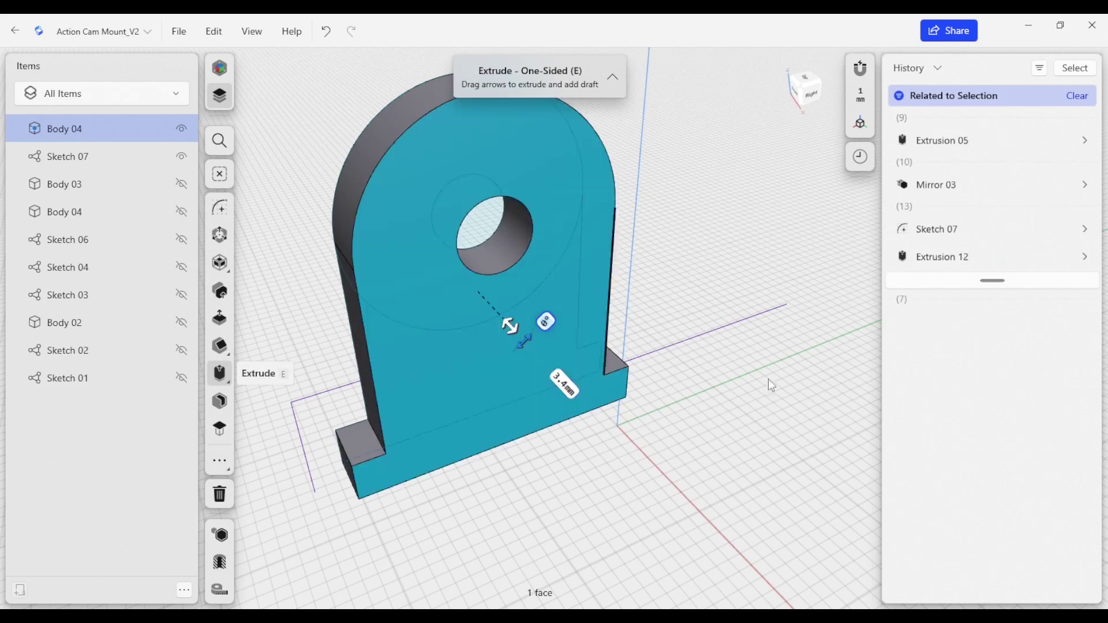
left_click(717, 436)
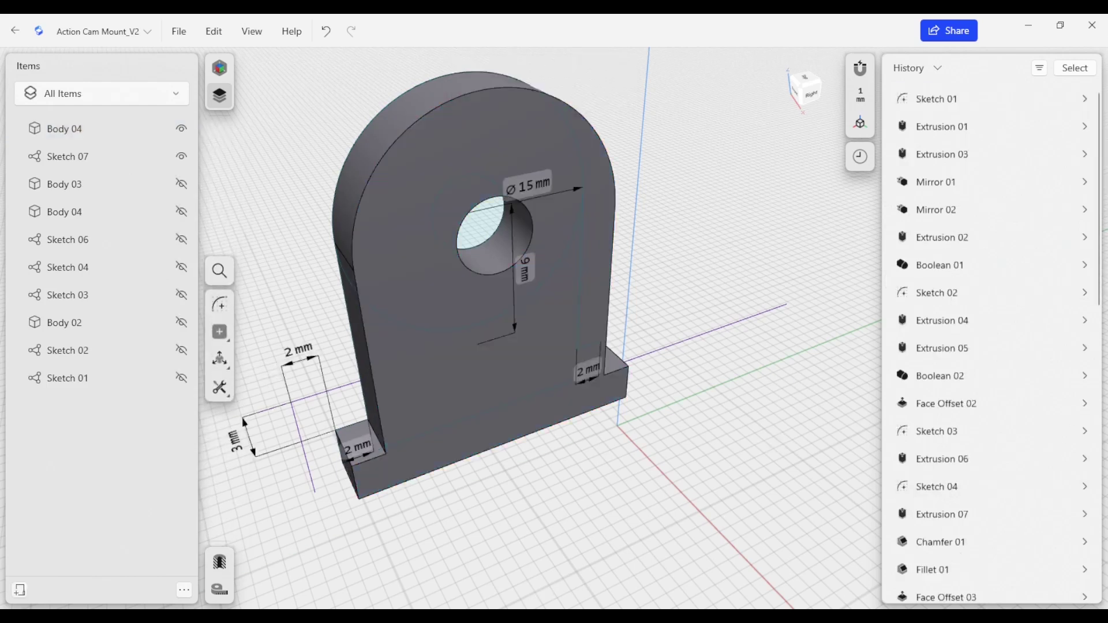
scroll(986, 398, "down", 1)
scroll(974, 451, "down", 4)
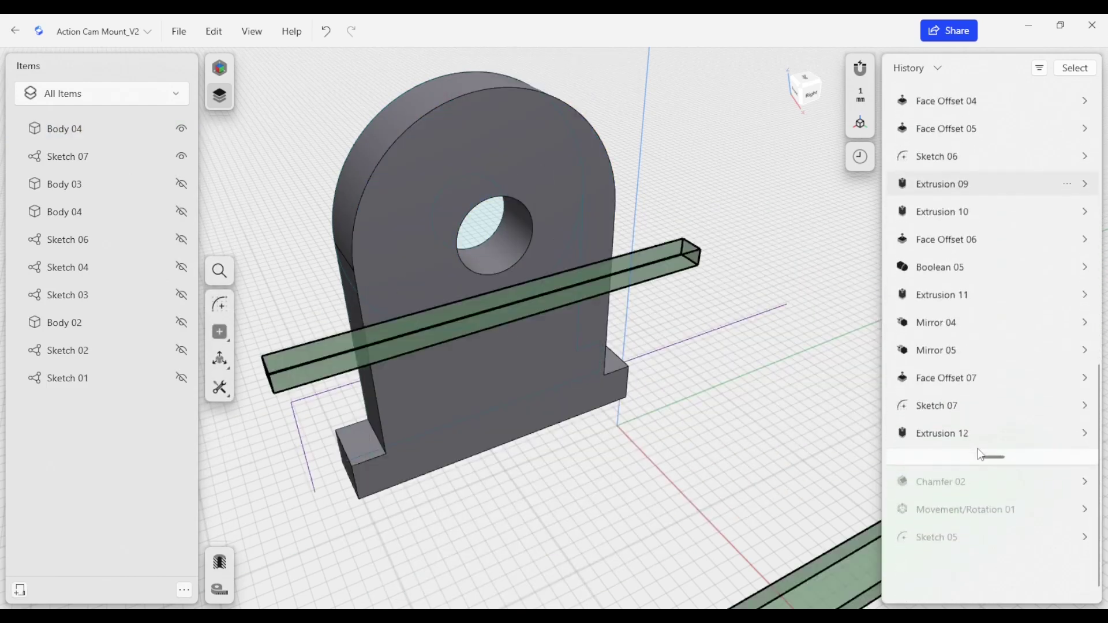
Change Extrusion 12 to Symmetric sides with a 1.7 mm distance.
left_click(1085, 435)
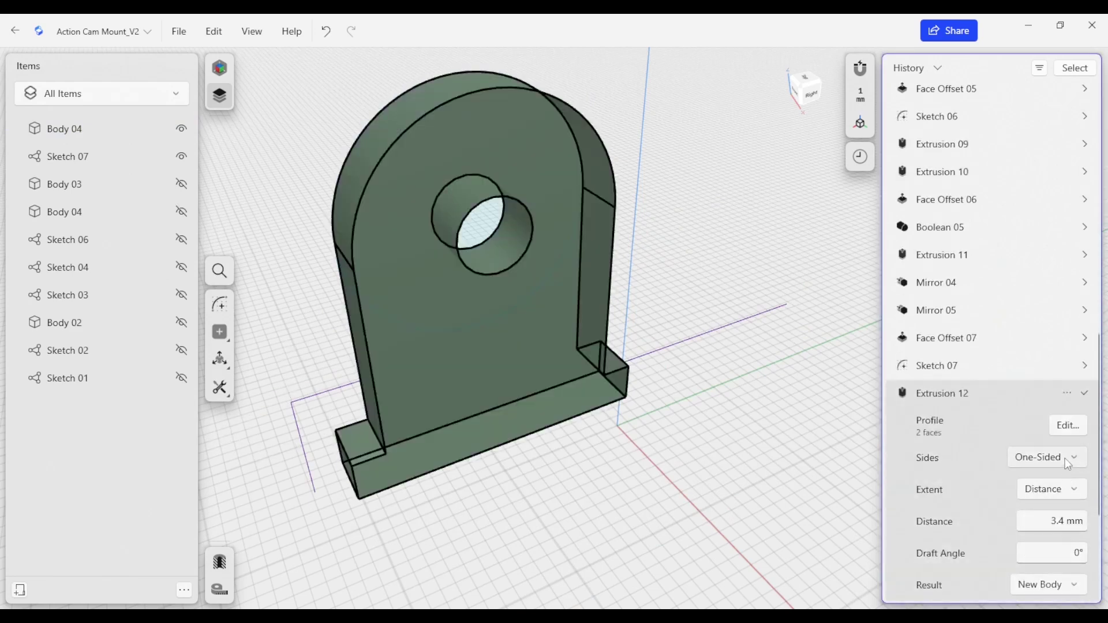
left_click(1065, 460)
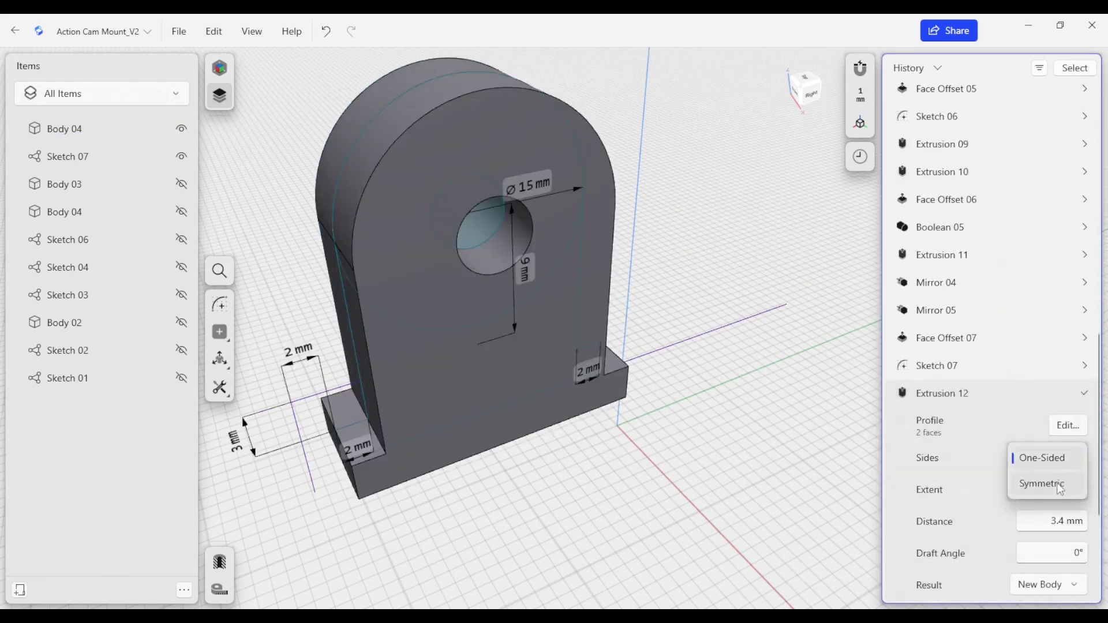
left_click(1058, 485)
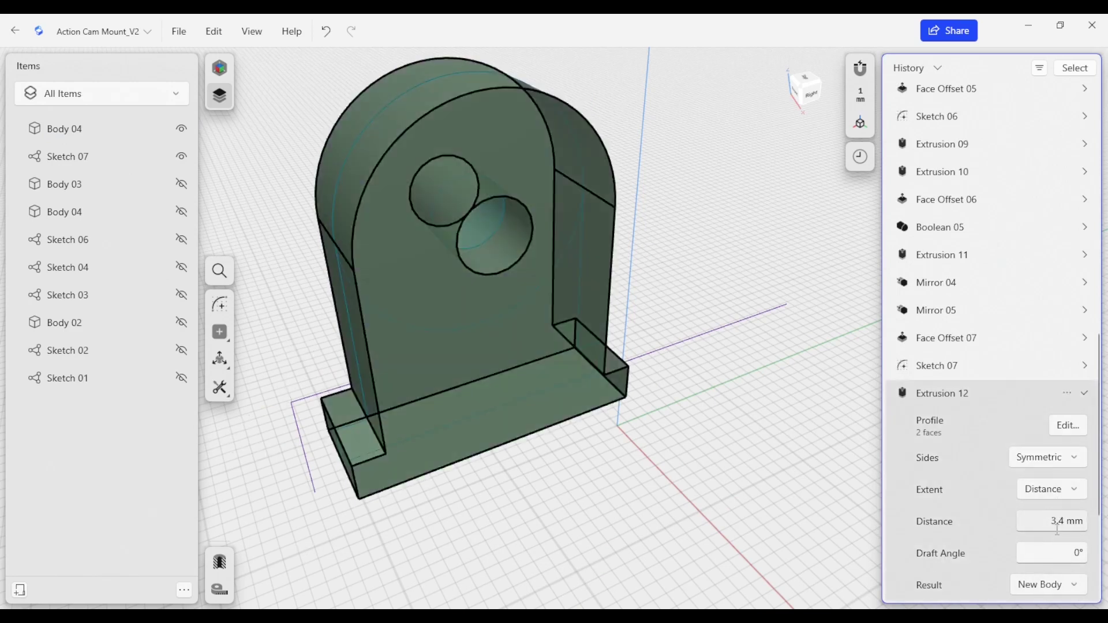
scroll(1057, 530, "down", 2)
left_click(1054, 394)
type("1.7")
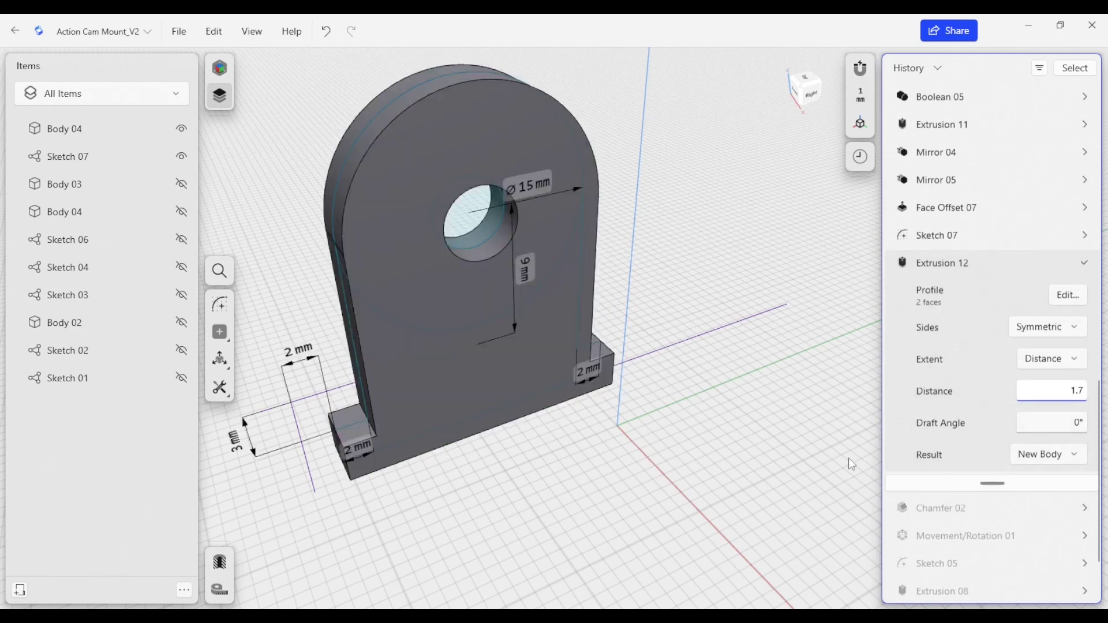
left_click(576, 523)
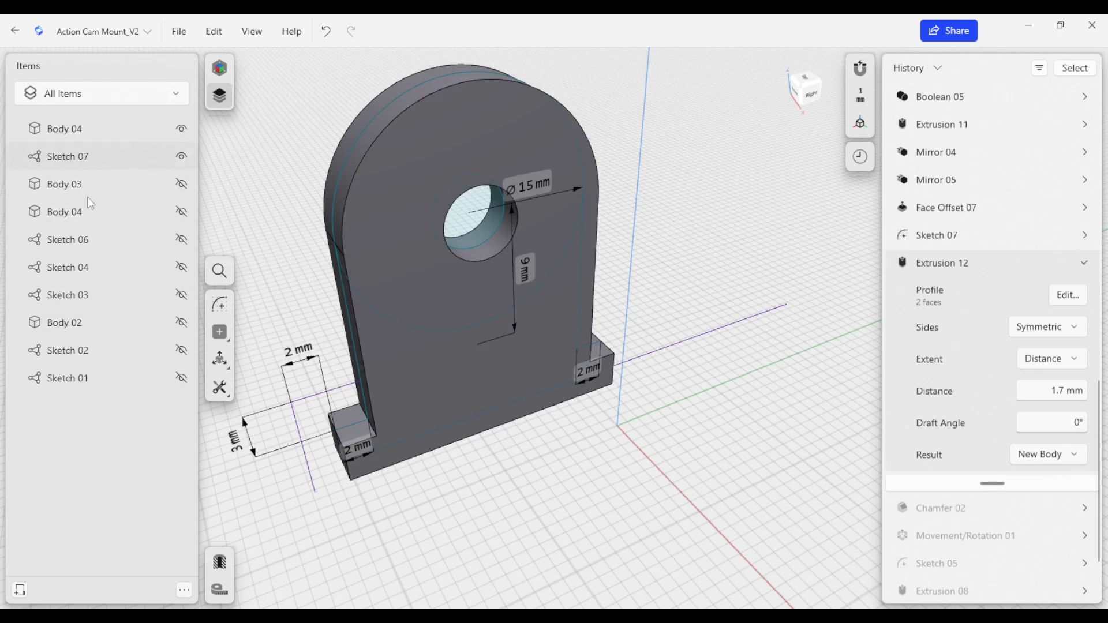
Show Body 02, the base clip, again and inspect the model from several angles.
left_click(179, 325)
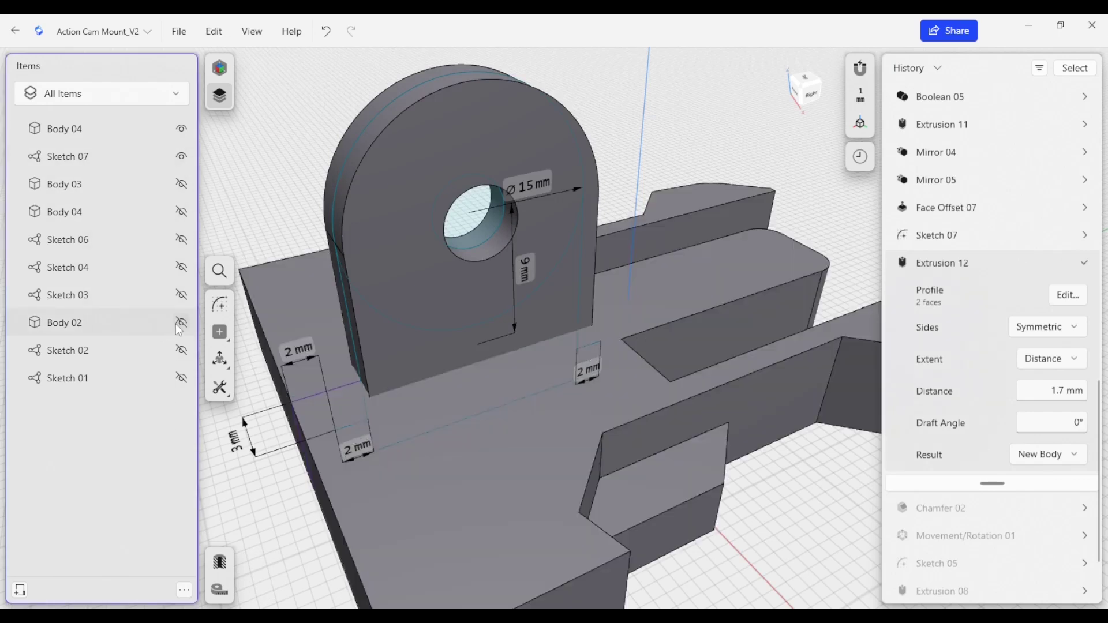
scroll(512, 408, "down", 3)
scroll(594, 405, "down", 2)
mouse_move(593, 406)
right_mouse_down()
mouse_move(524, 414)
mouse_move(527, 313)
mouse_move(559, 330)
mouse_move(550, 349)
mouse_move(538, 312)
right_mouse_up()
scroll(538, 395, "up", 3)
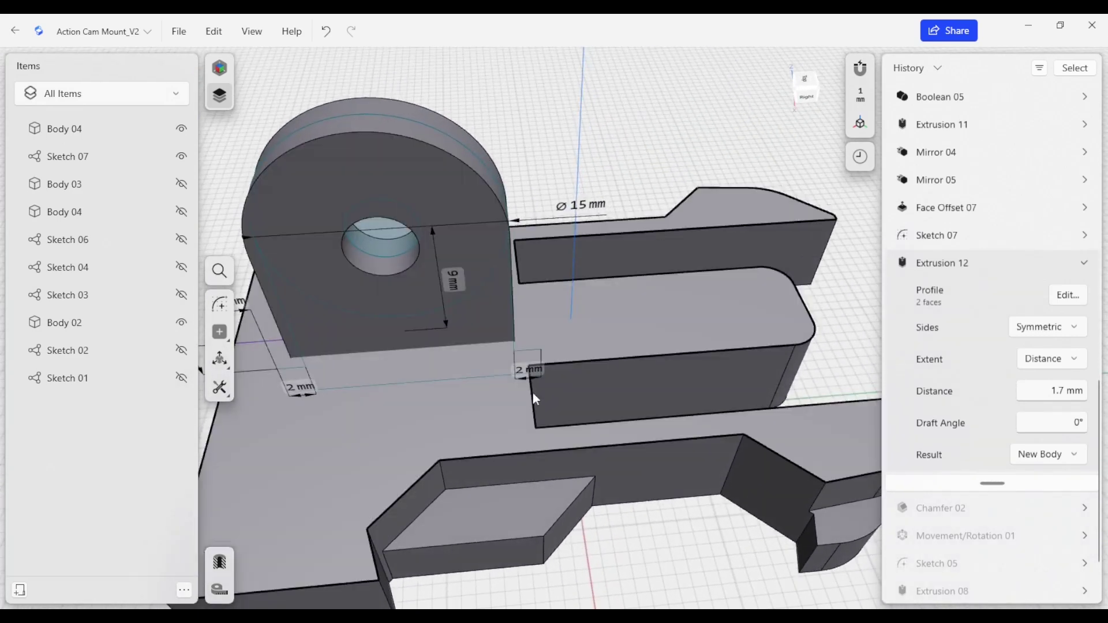
mouse_move(527, 456)
right_mouse_down()
mouse_move(499, 380)
mouse_move(484, 223)
mouse_move(530, 401)
mouse_move(380, 234)
mouse_move(526, 401)
mouse_move(452, 455)
mouse_move(560, 324)
mouse_move(477, 315)
right_mouse_up()
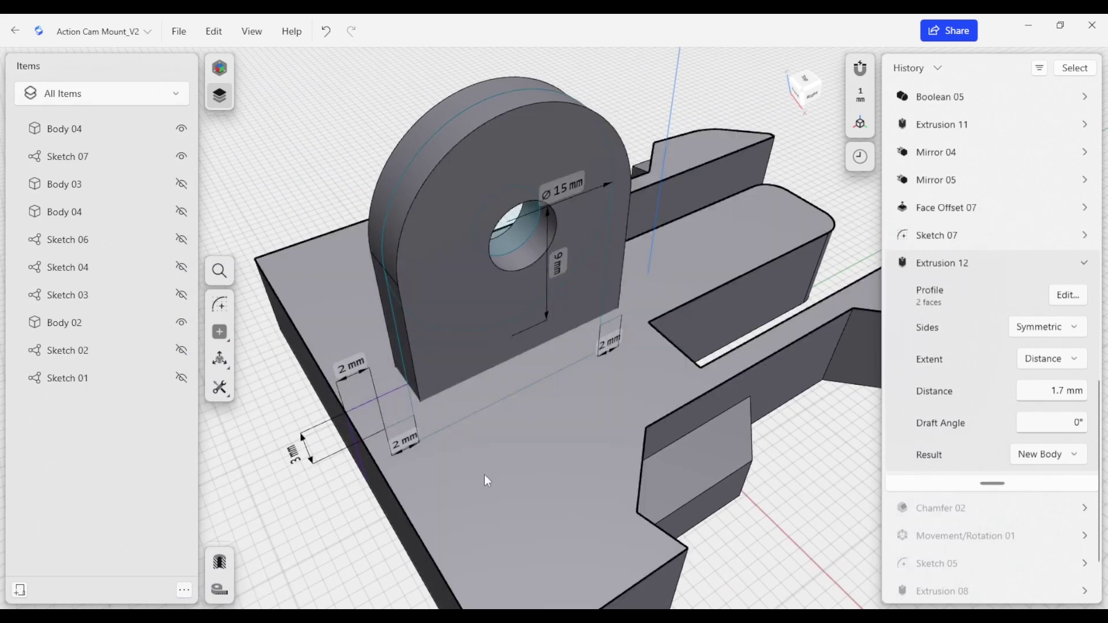
mouse_move(484, 475)
right_mouse_down()
mouse_move(445, 456)
mouse_move(507, 439)
mouse_move(501, 452)
mouse_move(717, 487)
mouse_move(868, 331)
right_mouse_up()
mouse_move(765, 435)
right_mouse_down()
mouse_move(782, 399)
mouse_move(636, 377)
right_mouse_up()
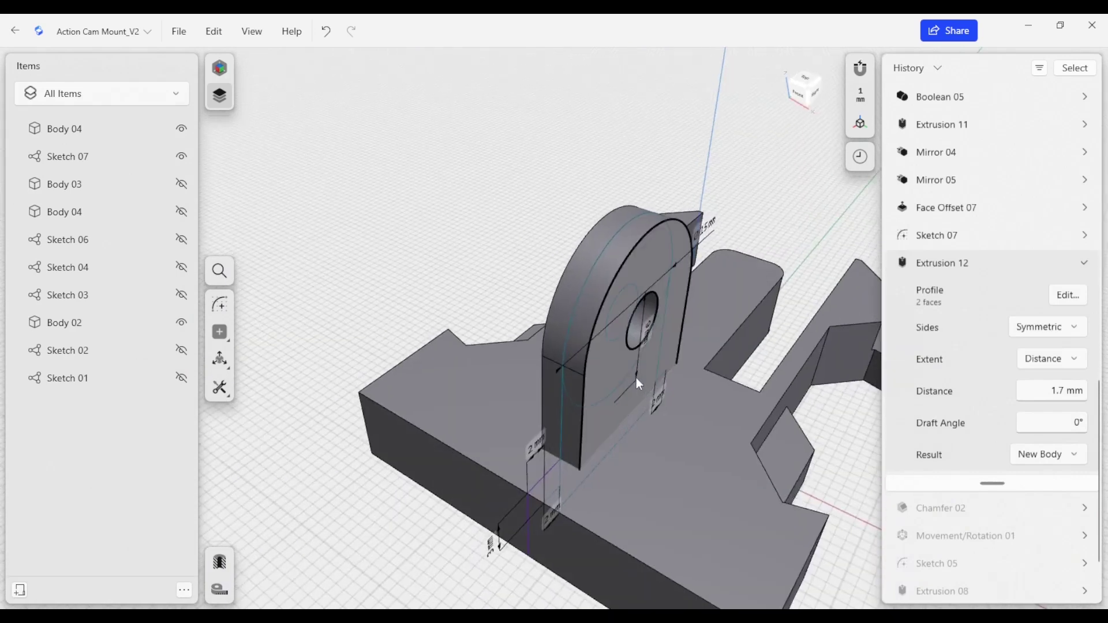
Cancel the offset started on the round tab's front face.
left_click(615, 400)
right_click_drag(593, 434, 659, 443)
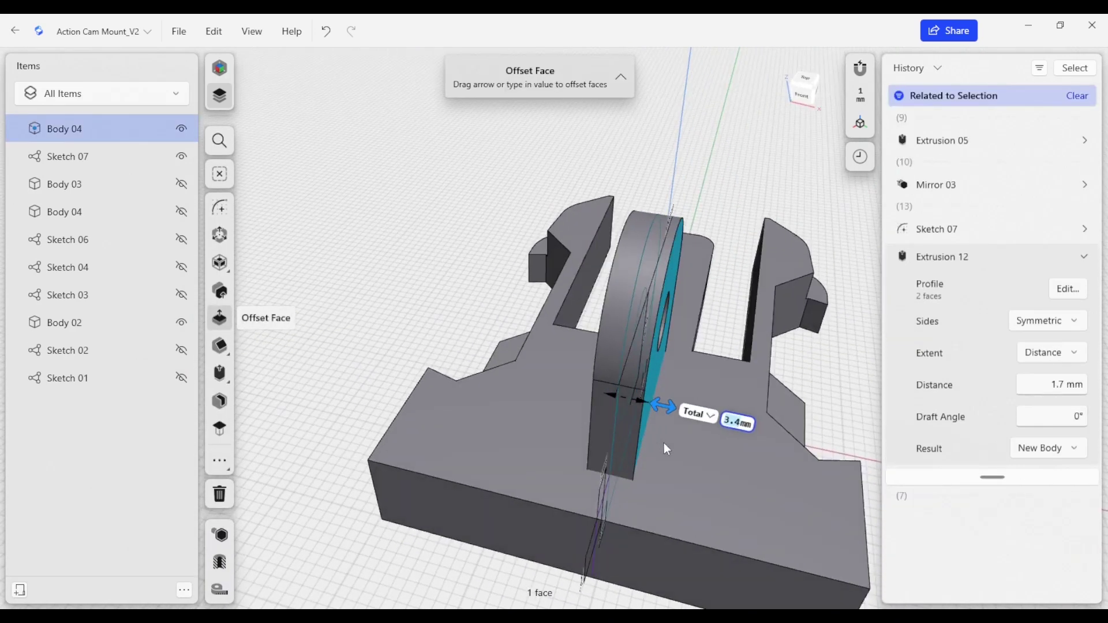
key("Return")
right_click_drag(757, 367, 767, 363)
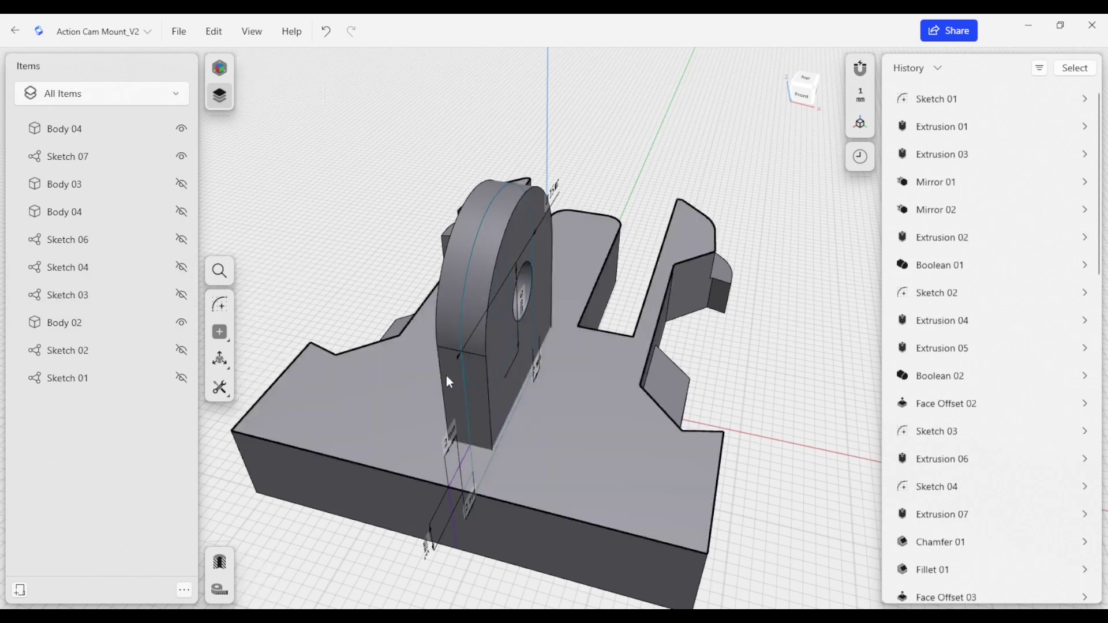
Select the whole tab body, Body 04, and bring up the Move/Rotate handles.
left_click_drag(503, 390, 459, 377)
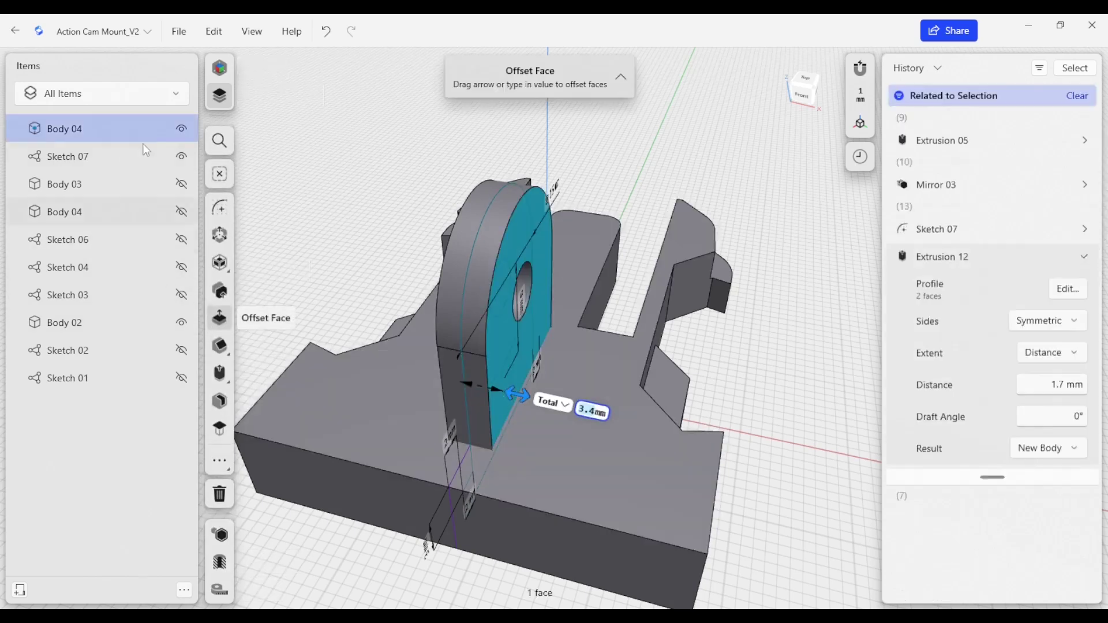
left_click(152, 128)
left_click(358, 187)
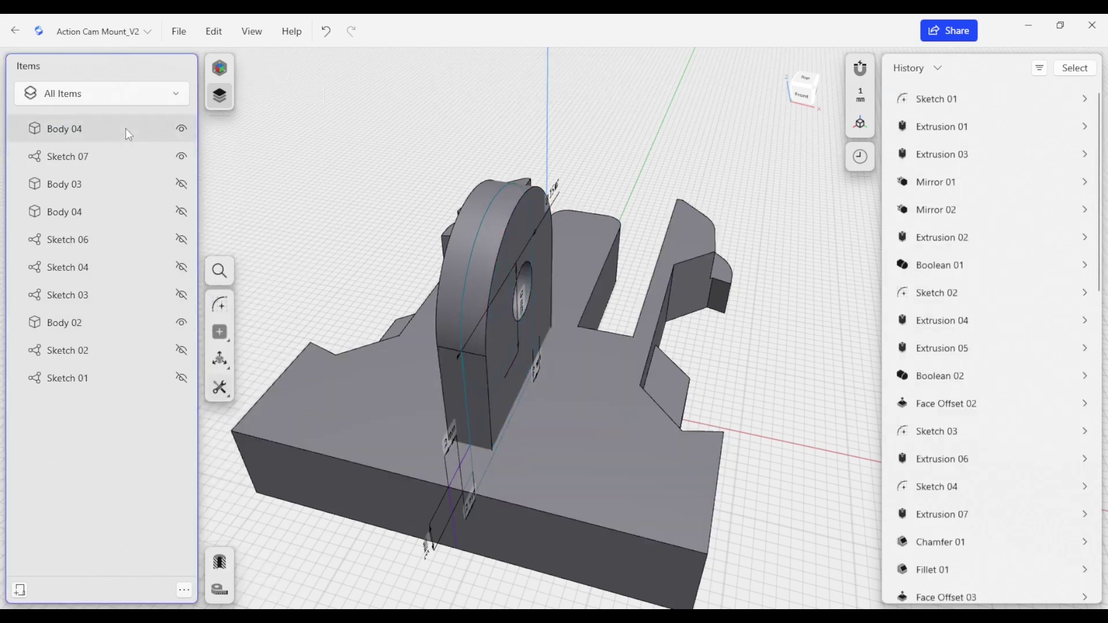
left_click(125, 128)
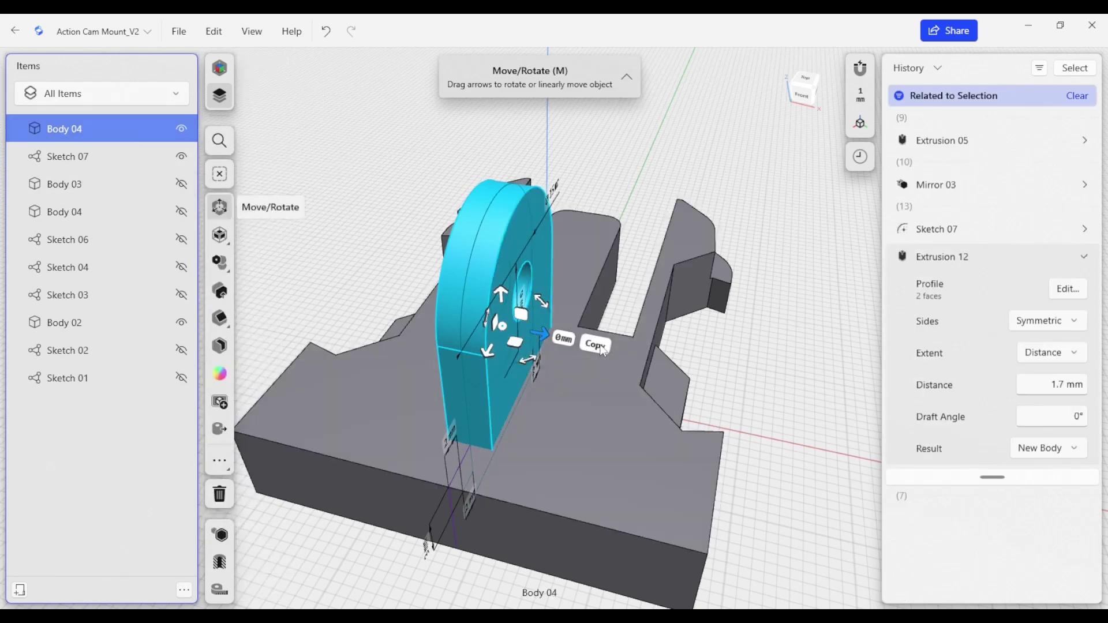
Copy the round tab sideways by 6.8 mm (3.4×2) using Move/Rotate with Copy enabled.
left_click(600, 346)
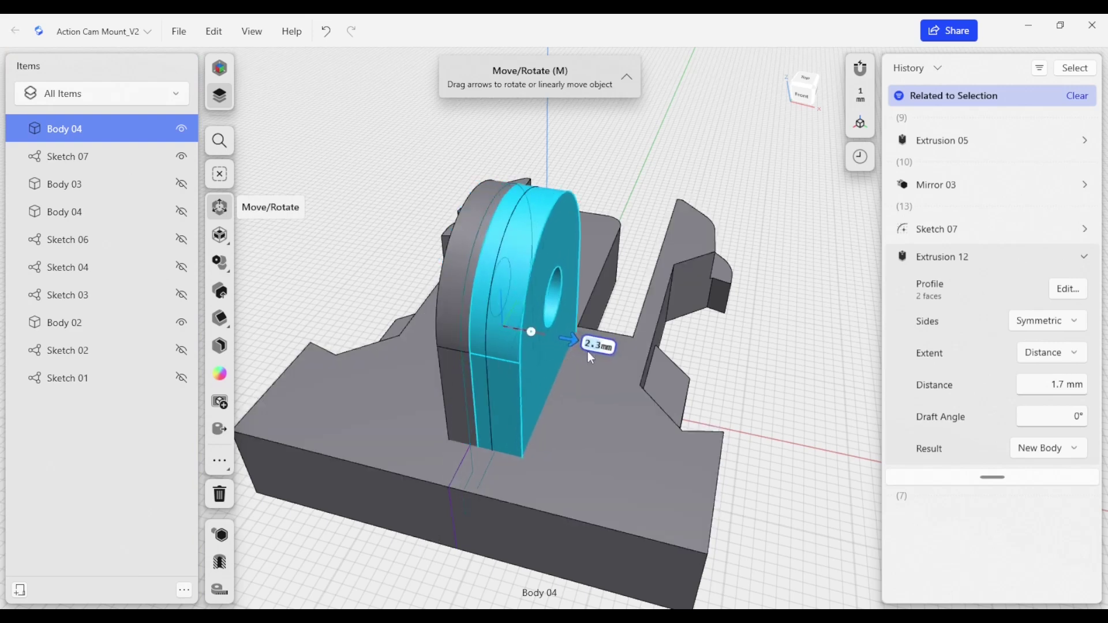
left_click_drag(588, 351, 616, 363)
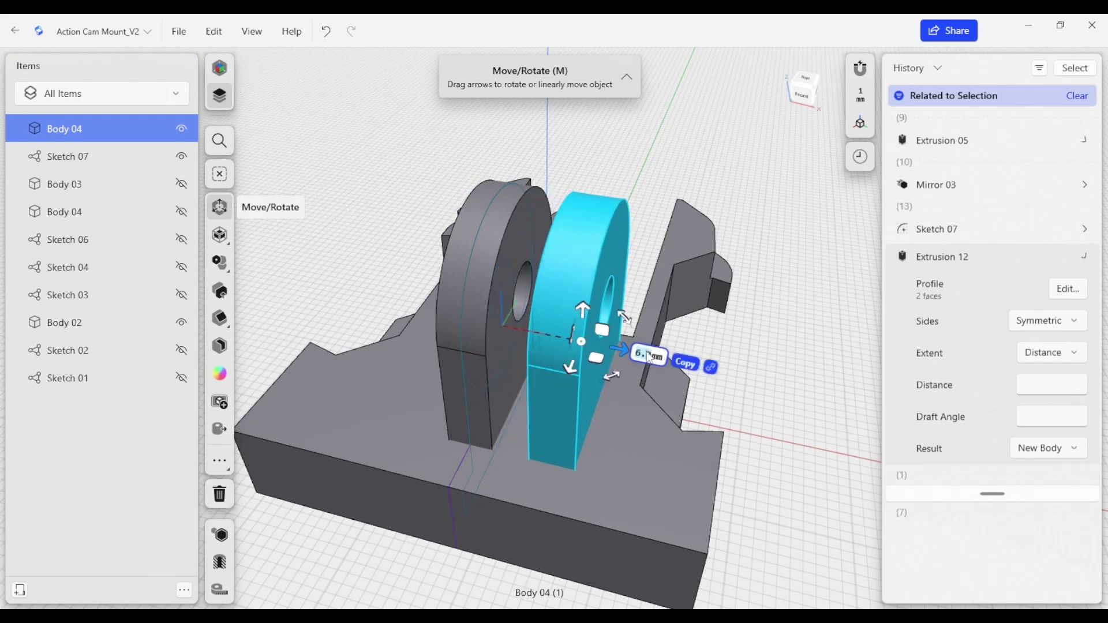
left_click(647, 362)
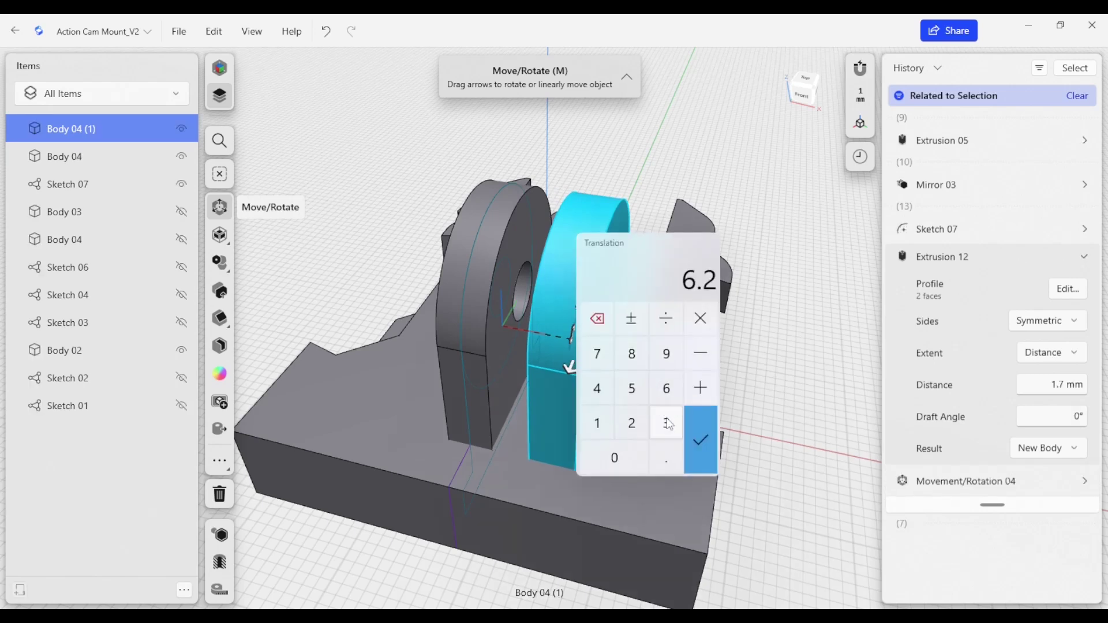
left_click(665, 457)
left_click(597, 389)
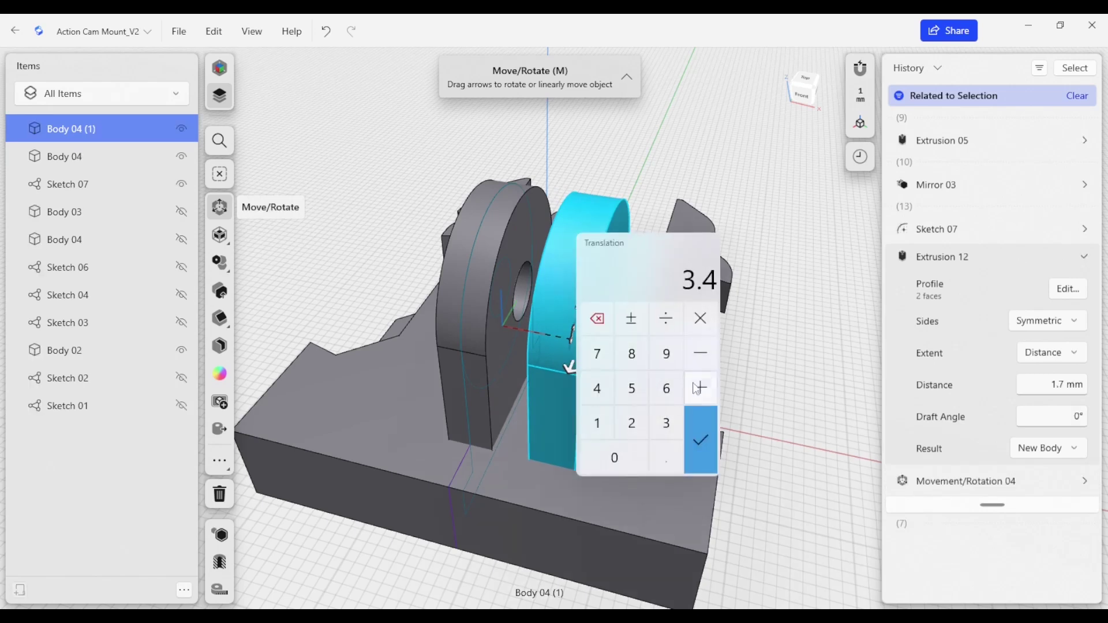
left_click(700, 320)
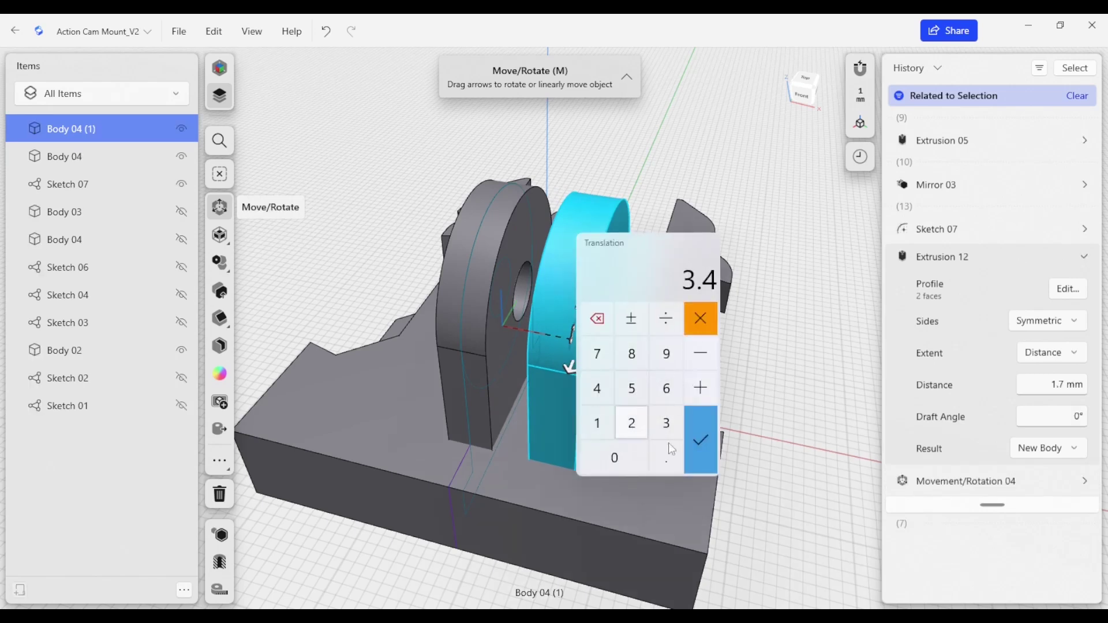
left_click(632, 423)
left_click(704, 446)
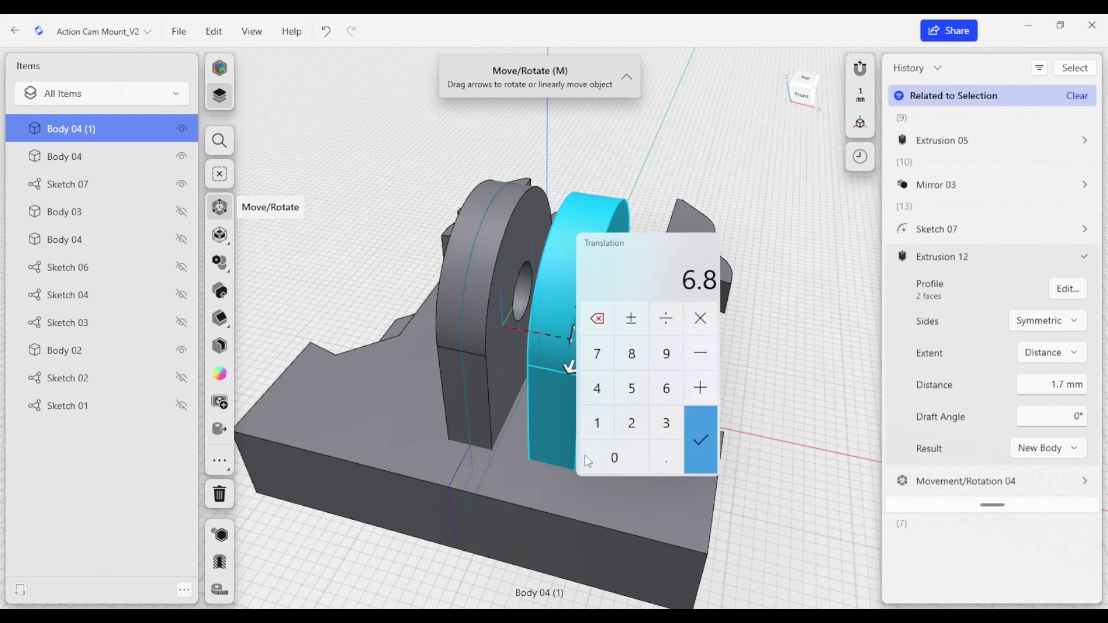
left_click(706, 425)
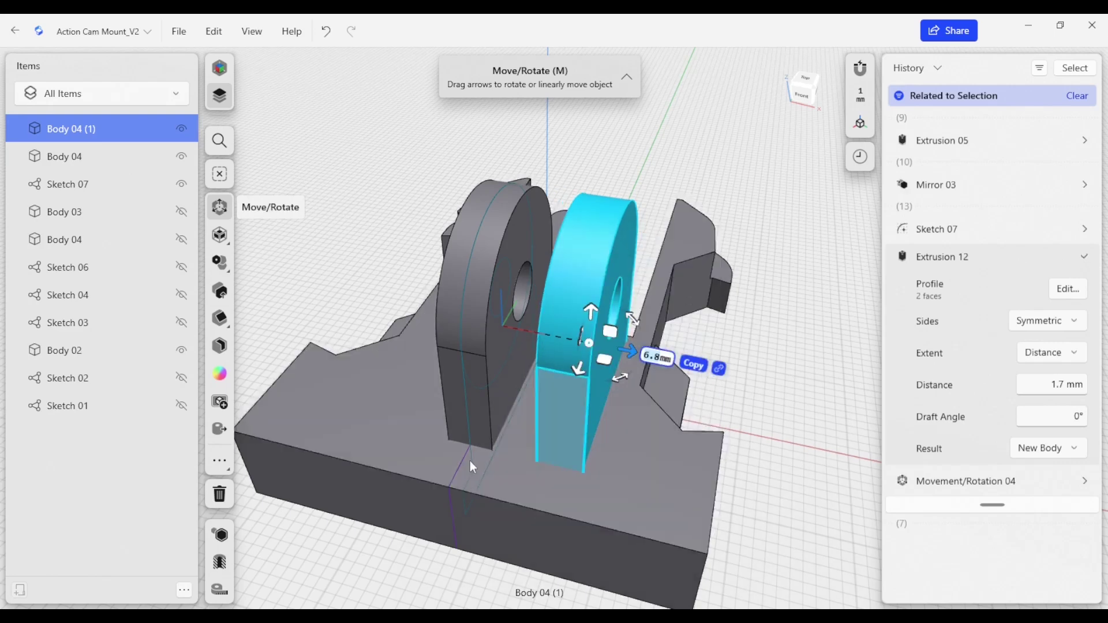
left_click(349, 274)
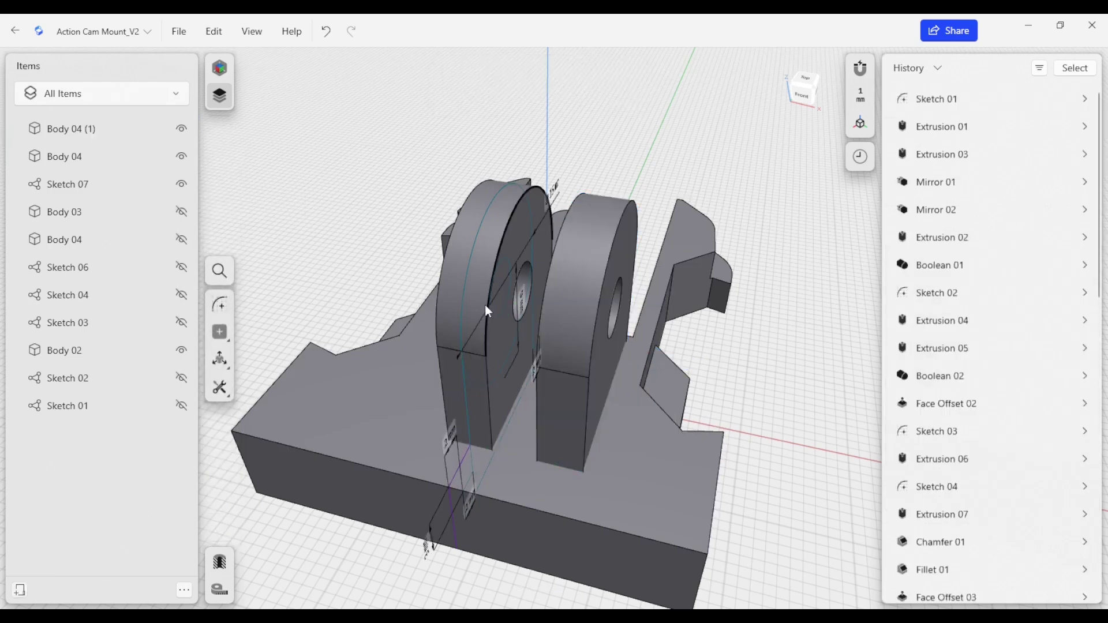
Copy the left lug body -6.8 mm to the left as a third tab.
left_click(452, 317)
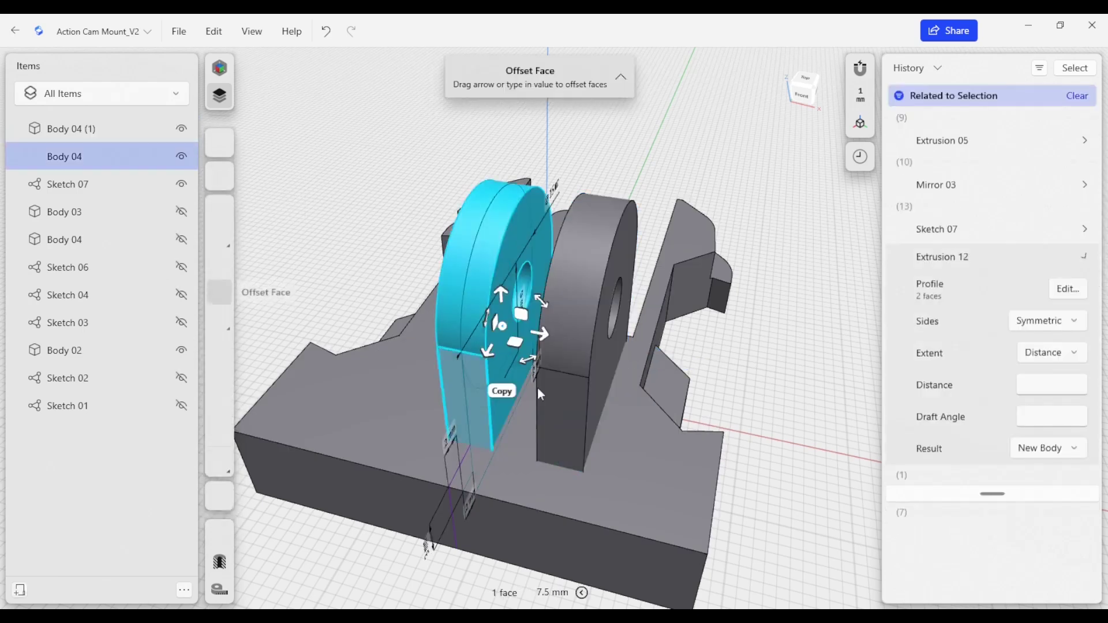
left_click(502, 392)
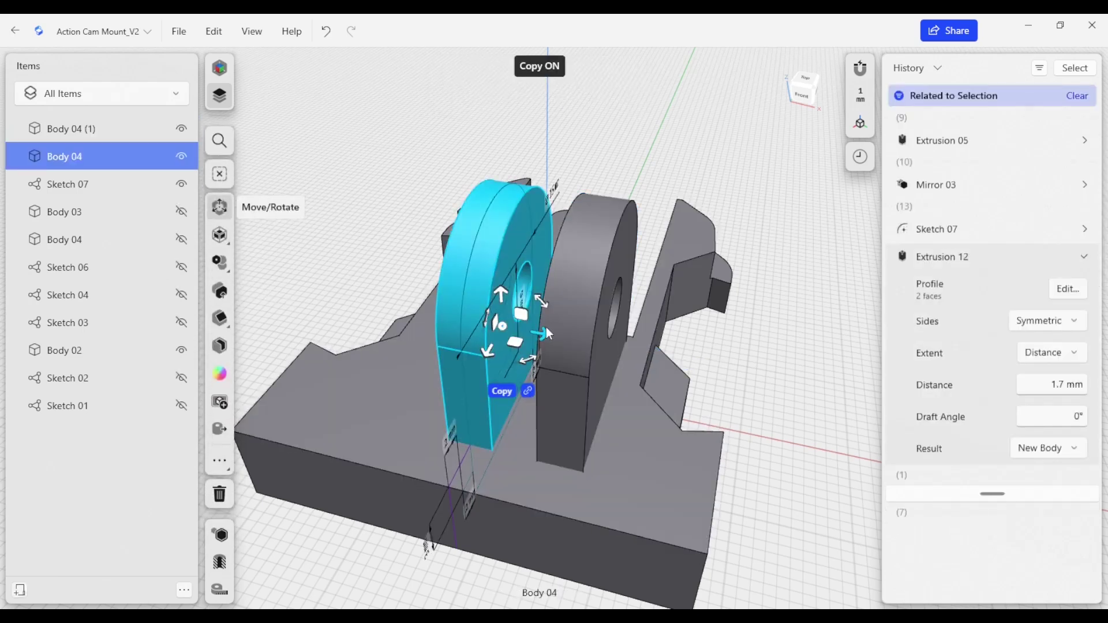
left_click_drag(540, 335, 463, 320)
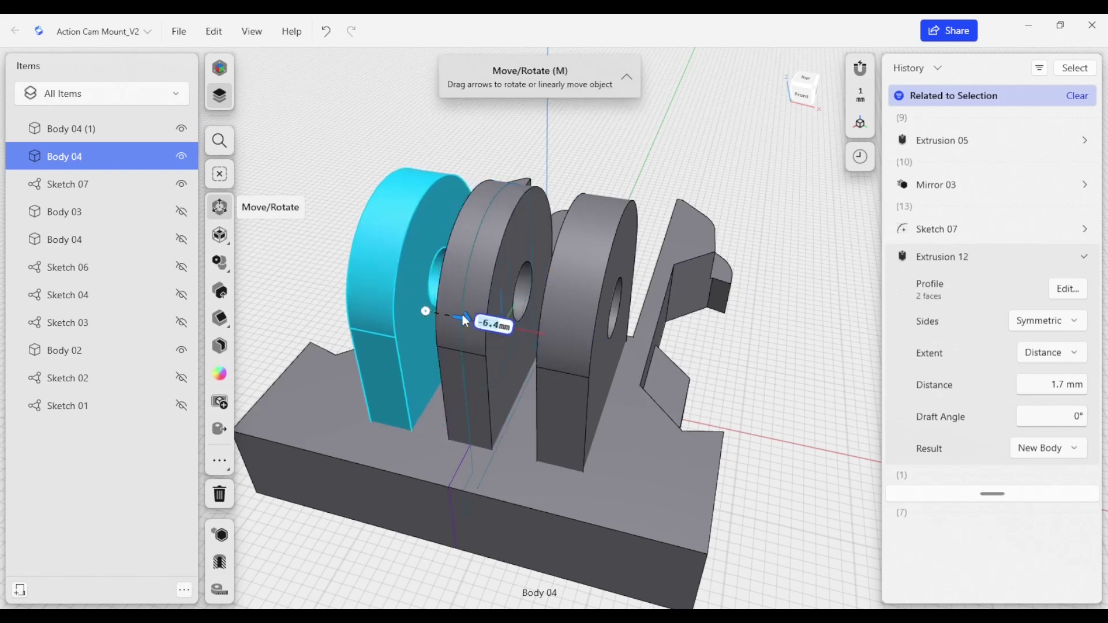
left_click(489, 322)
left_click(542, 408)
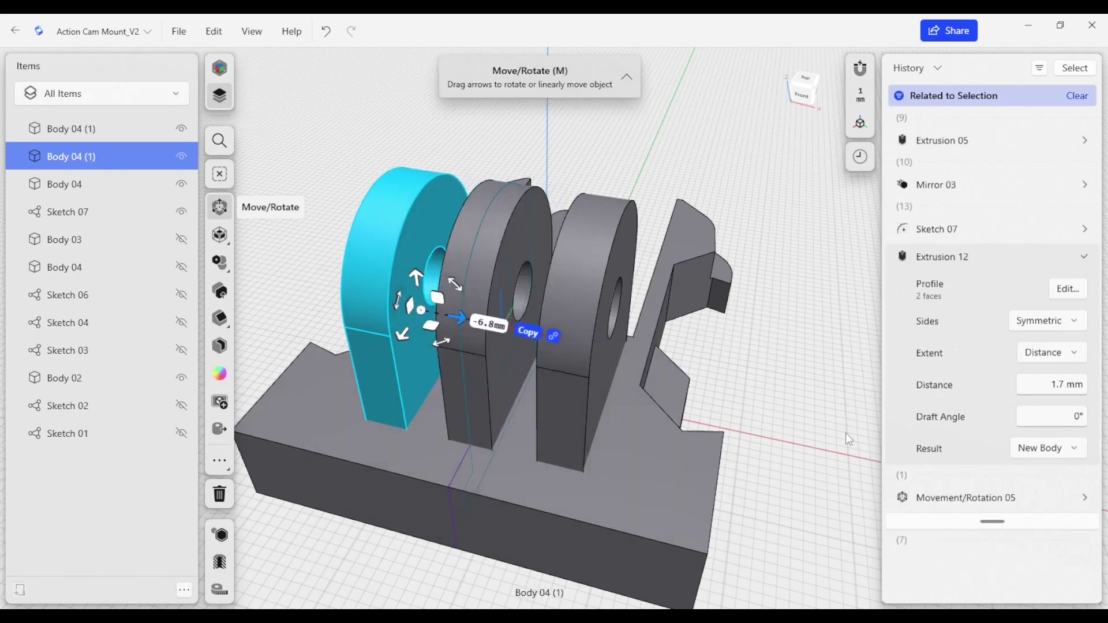
scroll(771, 404, "down", 3)
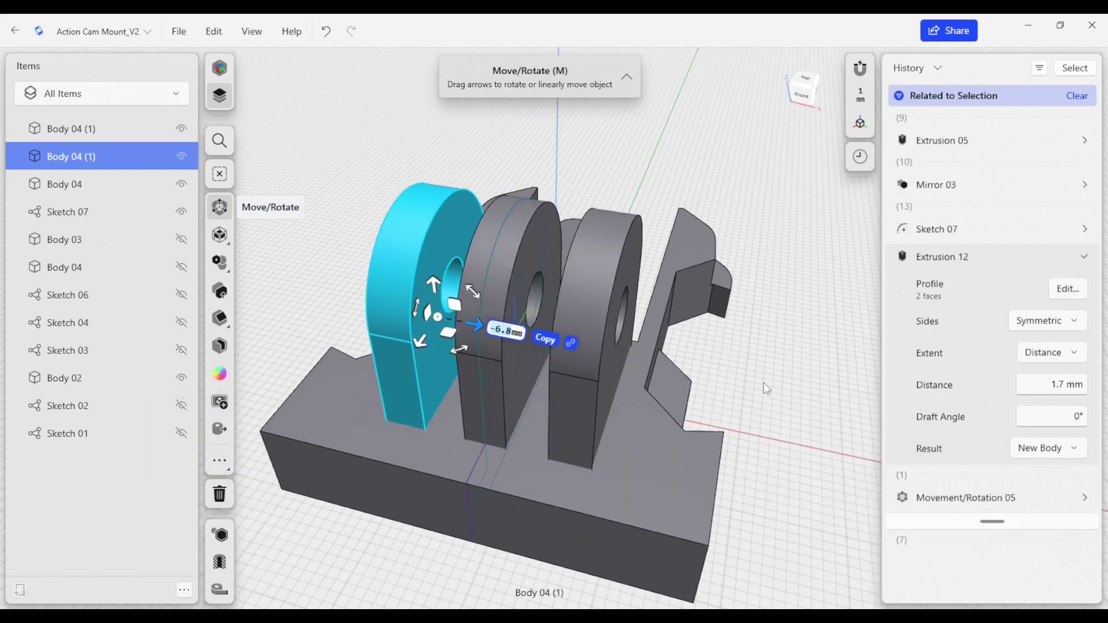
left_click(771, 384)
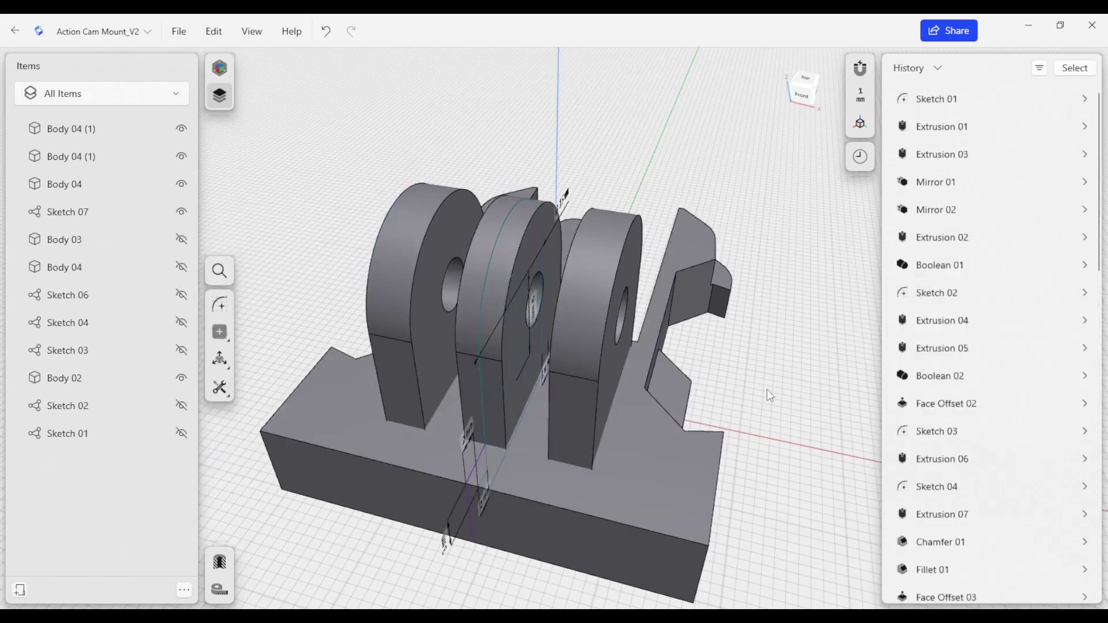
In Sketch 07, enlarge the lug hole from 4.4 mm to 5 mm diameter.
mouse_move(782, 411)
right_mouse_down()
mouse_move(627, 208)
mouse_move(678, 438)
mouse_move(691, 389)
mouse_move(494, 388)
mouse_move(456, 349)
mouse_move(655, 411)
mouse_move(587, 398)
mouse_move(639, 382)
mouse_move(623, 370)
mouse_move(617, 391)
mouse_move(645, 444)
right_mouse_up()
mouse_move(426, 436)
right_mouse_down()
mouse_move(668, 524)
mouse_move(564, 472)
right_mouse_up()
scroll(617, 494, "down", 5)
scroll(795, 313, "up", 2)
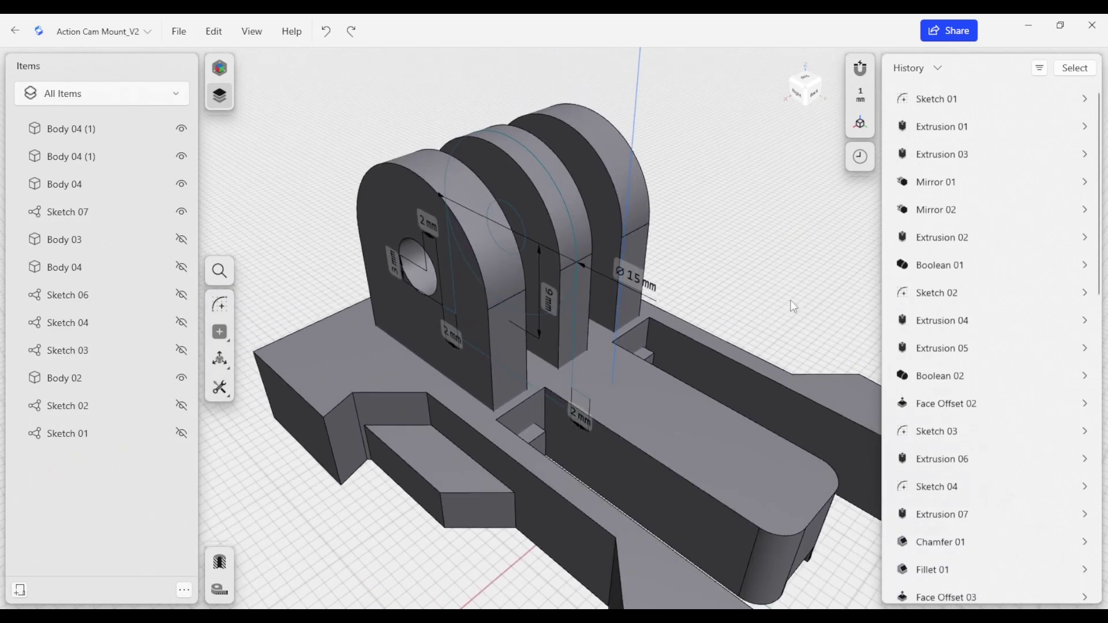
left_click(577, 290)
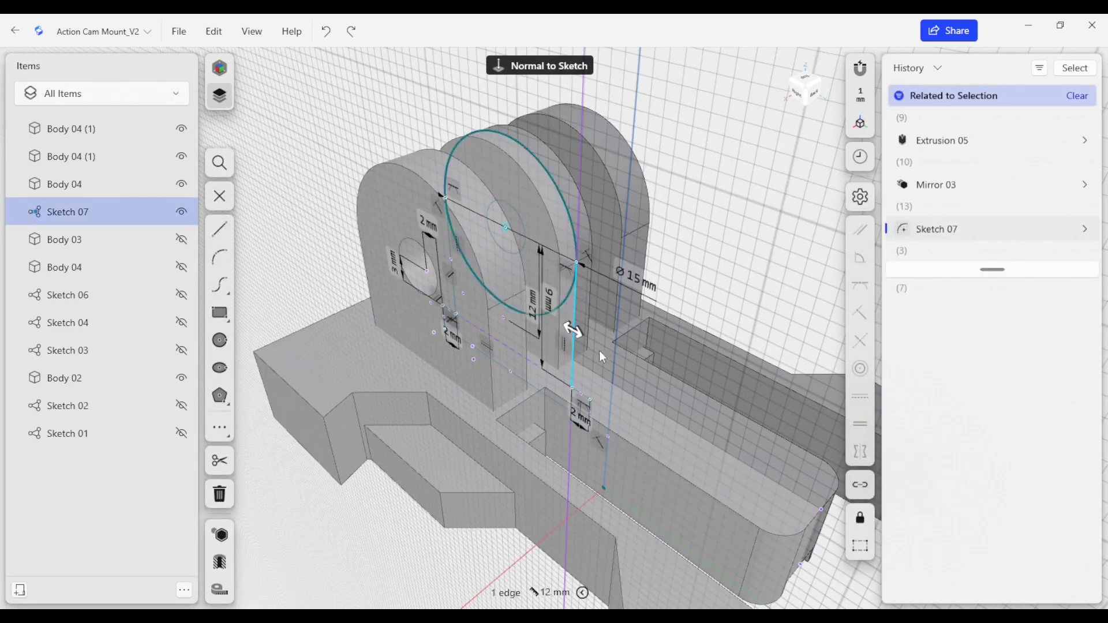
scroll(546, 265, "up", 1)
left_click(517, 216)
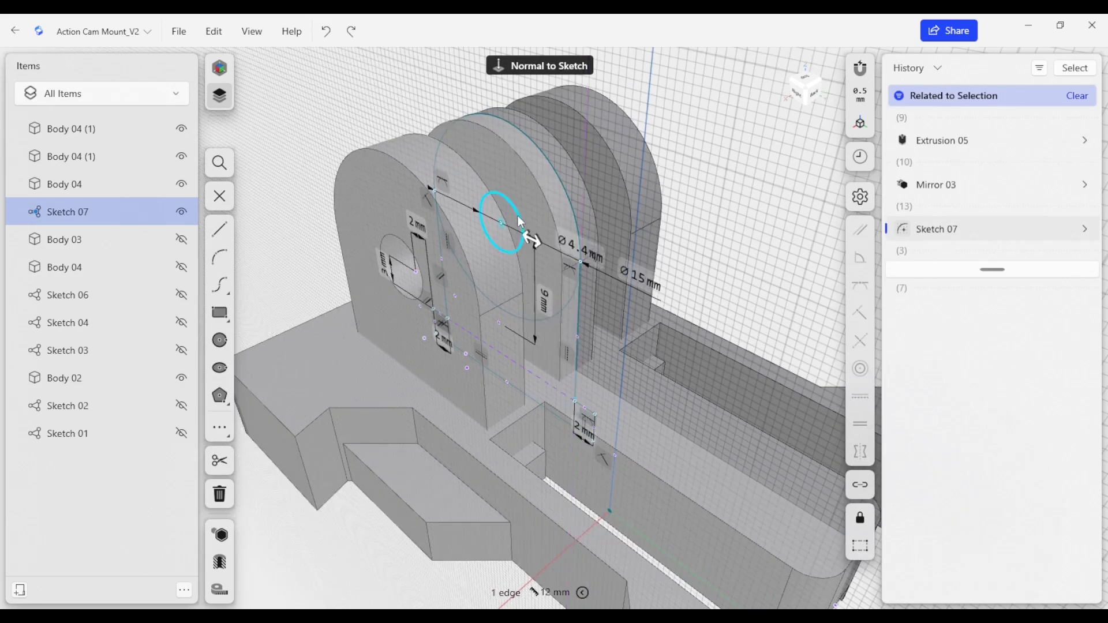
left_click(586, 252)
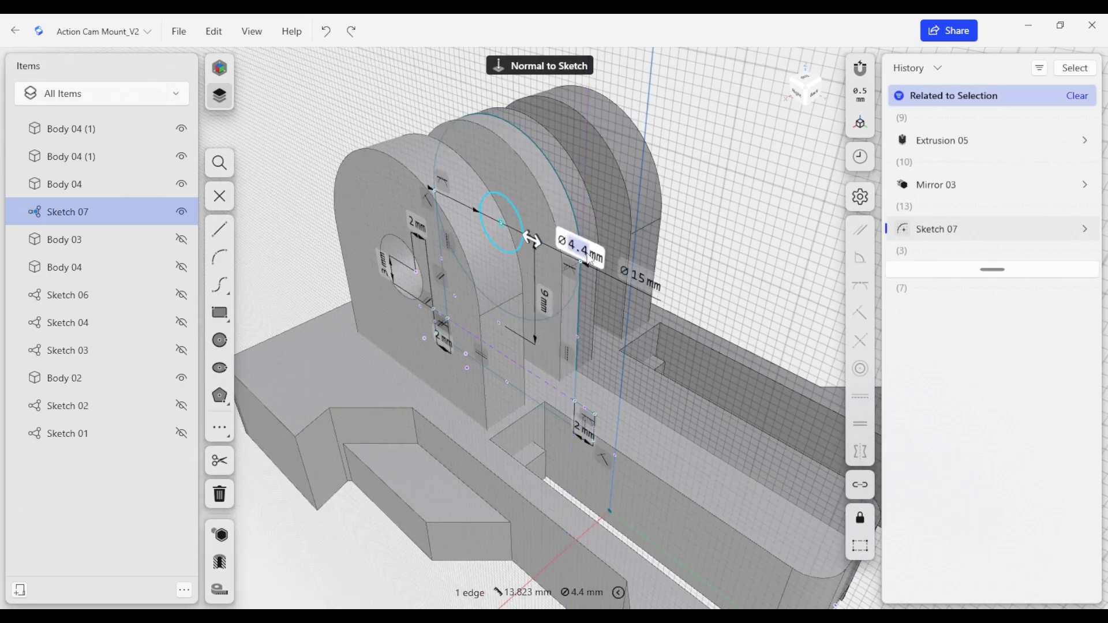
type("5")
key("Return")
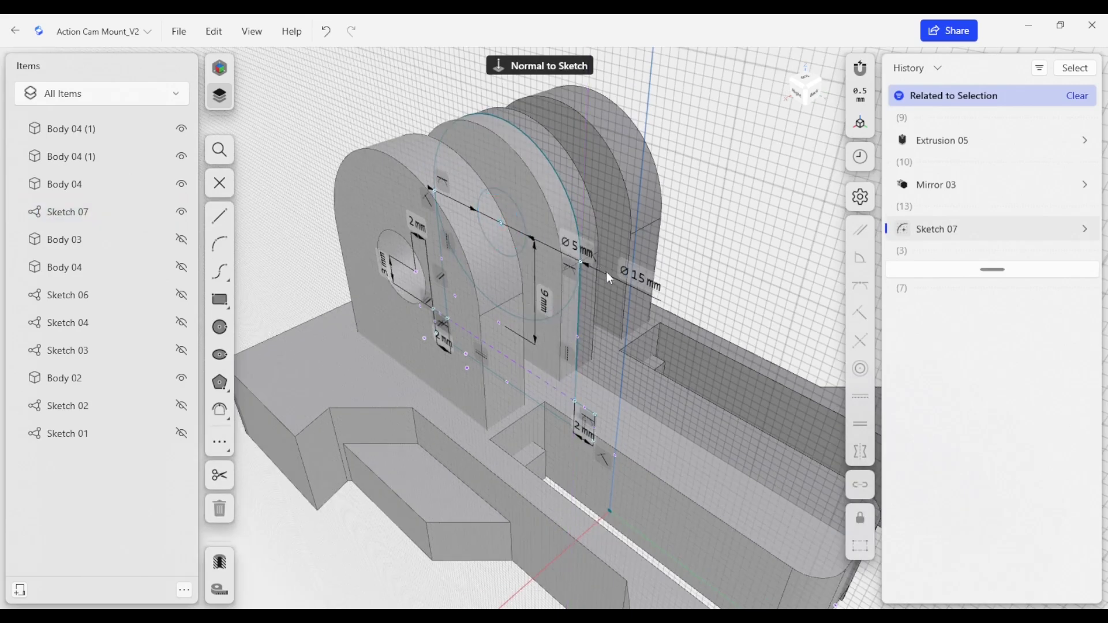
Shrink the lug's outer circle from 15 mm to 14 mm diameter.
left_click(643, 276)
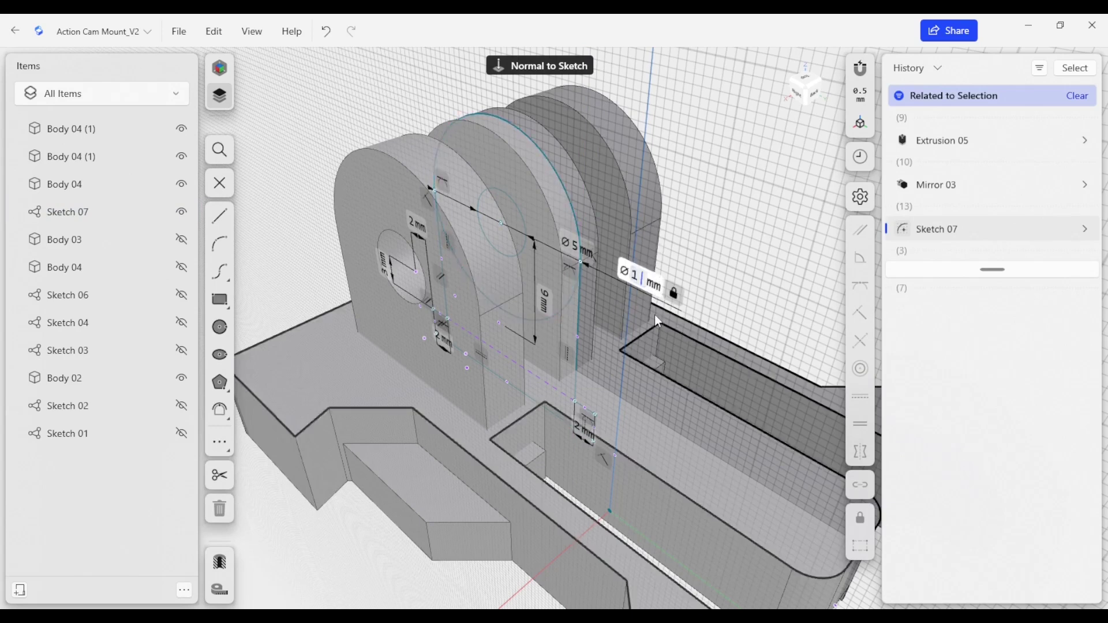
type("14")
key("Return")
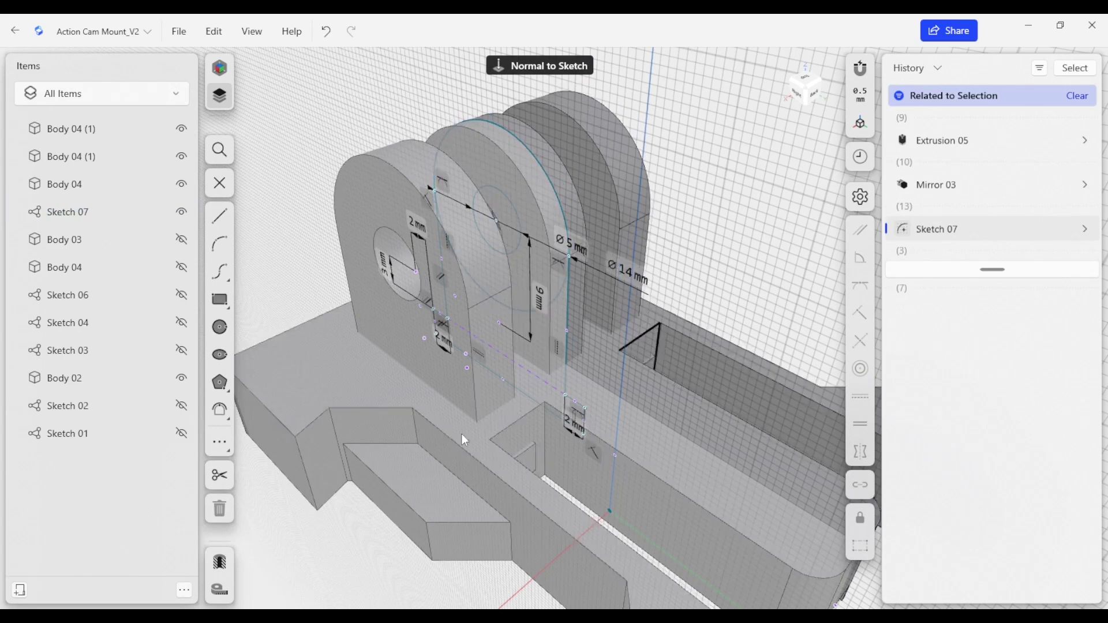
mouse_move(498, 400)
middle_mouse_down()
mouse_move(557, 359)
mouse_move(509, 374)
mouse_move(537, 354)
mouse_move(575, 380)
middle_mouse_up()
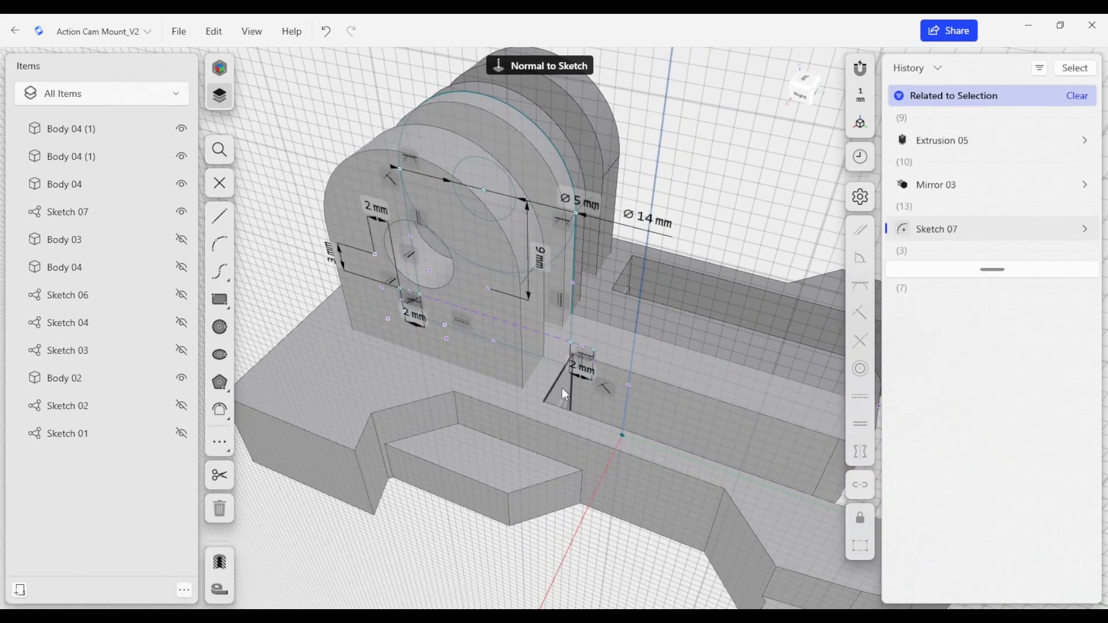
Offset both small triangular slot faces outward by about 0.9 mm.
left_click(562, 388)
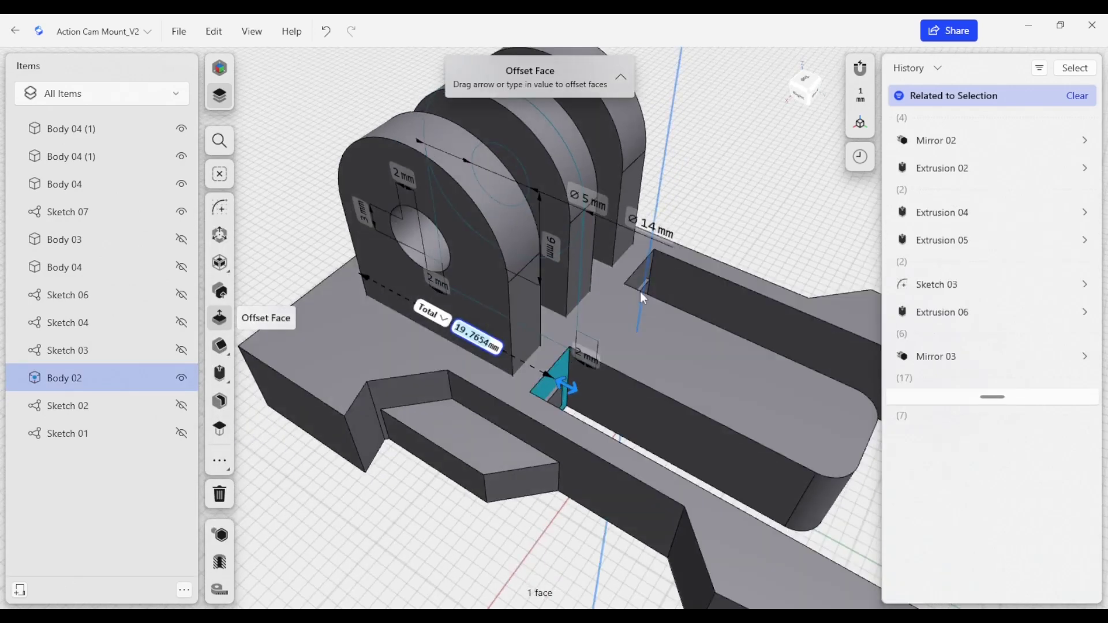
left_click(638, 279)
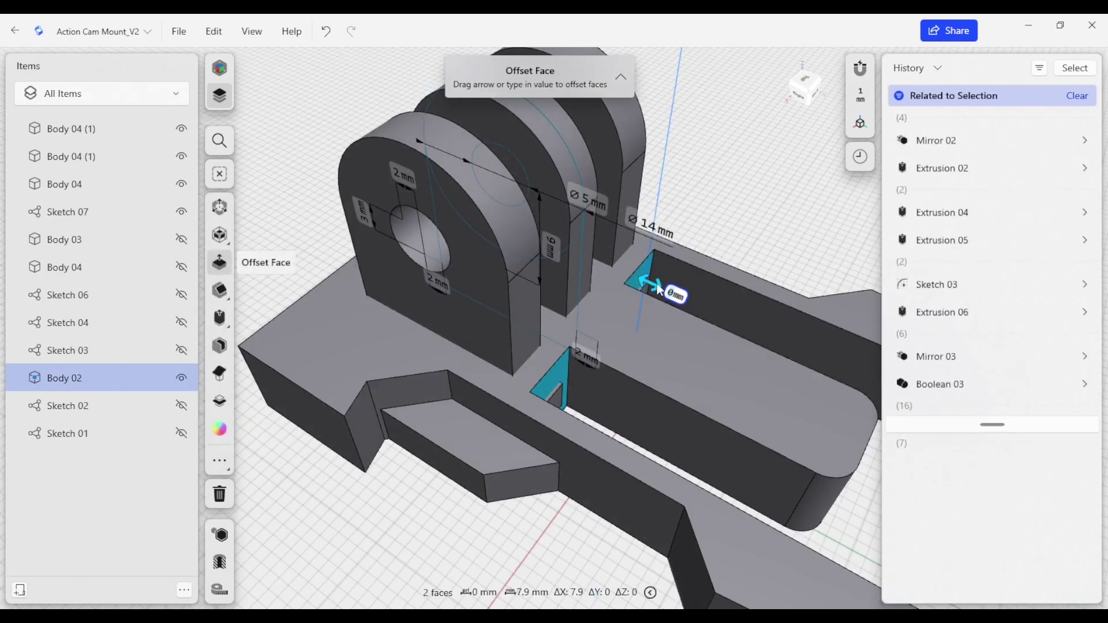
left_click_drag(656, 283, 704, 329)
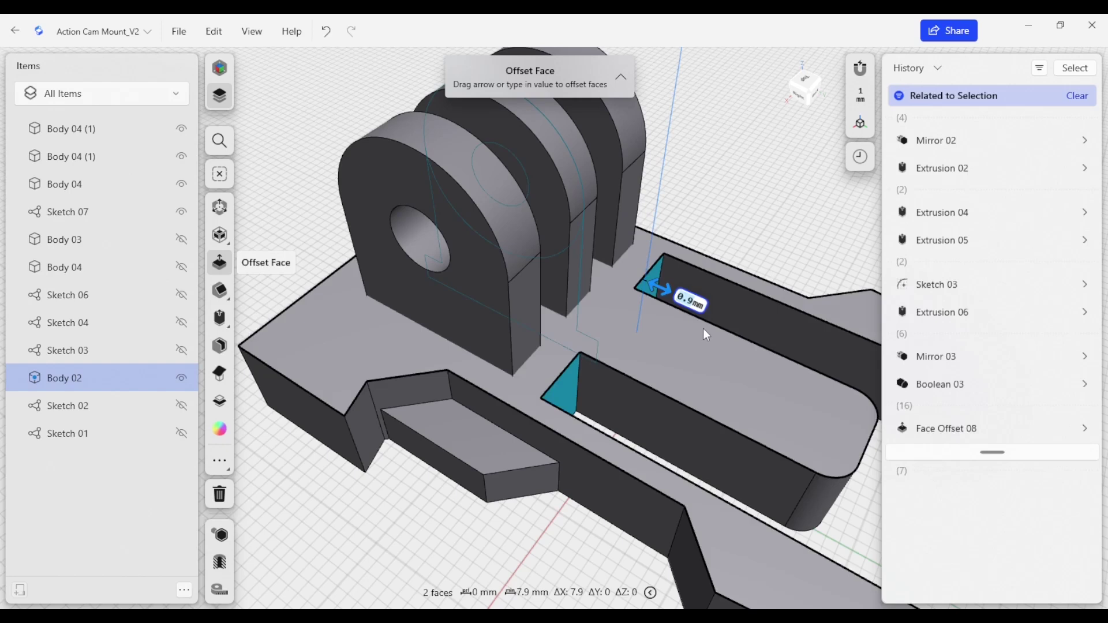
key("Escape")
key("Escape")
mouse_move(400, 349)
middle_mouse_down()
mouse_move(519, 337)
mouse_move(505, 324)
mouse_move(539, 303)
mouse_move(561, 335)
mouse_move(491, 291)
middle_mouse_up()
type("1.")
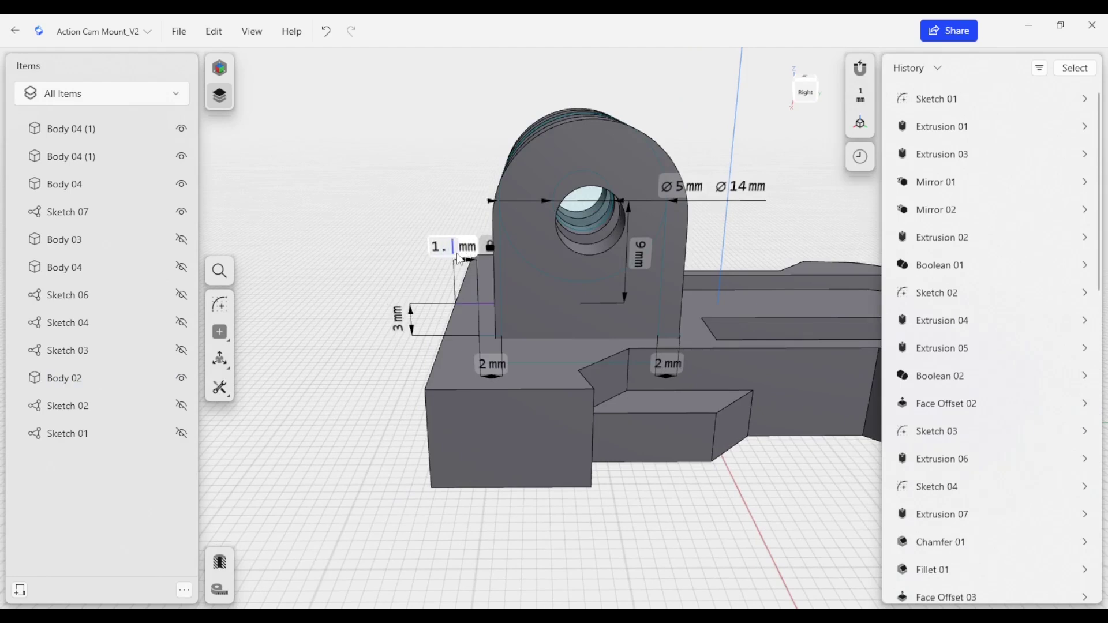
type("5")
Change the lug's 2 mm side offset dimension to 1.2 mm and check the result.
key("BackSpace")
type("2")
key("Return")
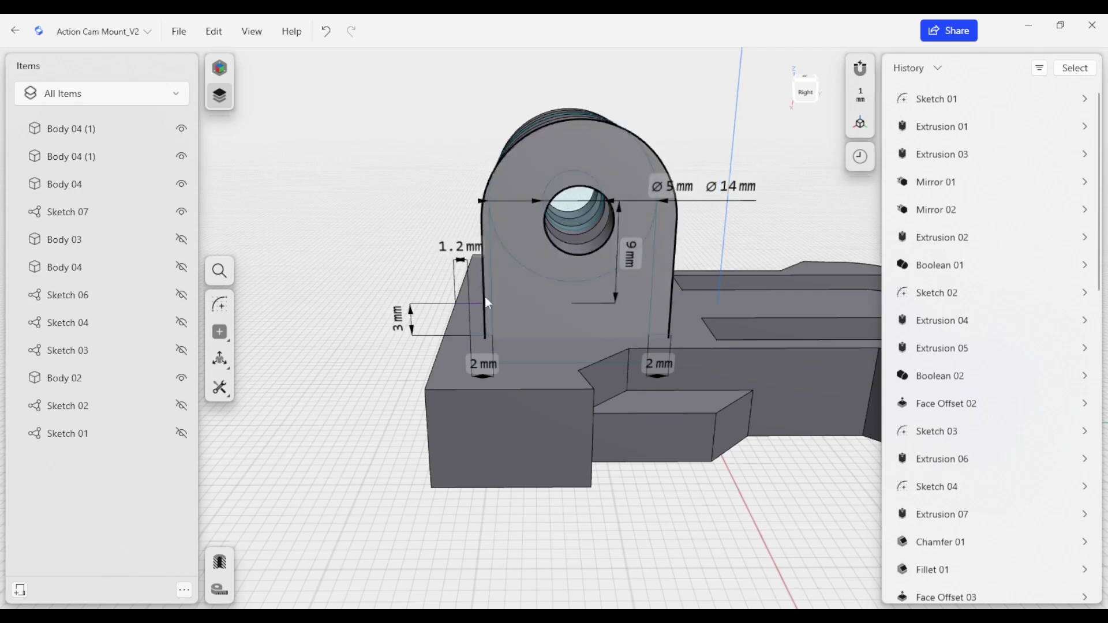
mouse_move(362, 450)
right_mouse_down()
mouse_move(404, 410)
mouse_move(486, 426)
right_mouse_up()
mouse_move(522, 475)
right_mouse_down()
mouse_move(637, 467)
mouse_move(603, 463)
mouse_move(614, 378)
mouse_move(602, 313)
mouse_move(628, 381)
mouse_move(636, 464)
right_mouse_up()
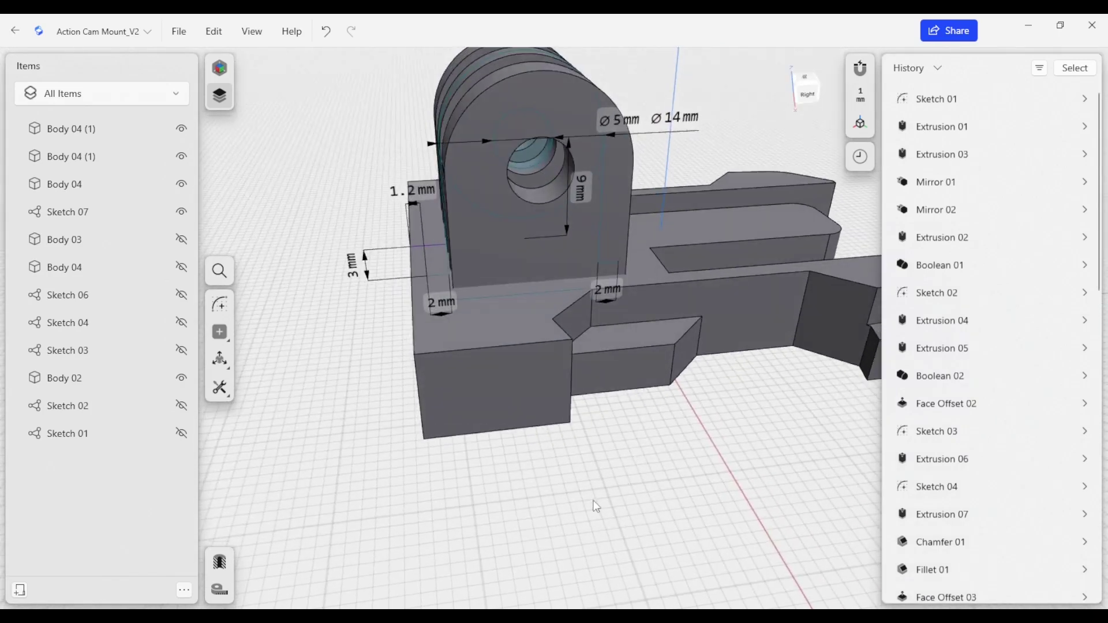
mouse_move(626, 524)
right_mouse_down()
mouse_move(655, 515)
mouse_move(678, 528)
mouse_move(653, 520)
right_mouse_up()
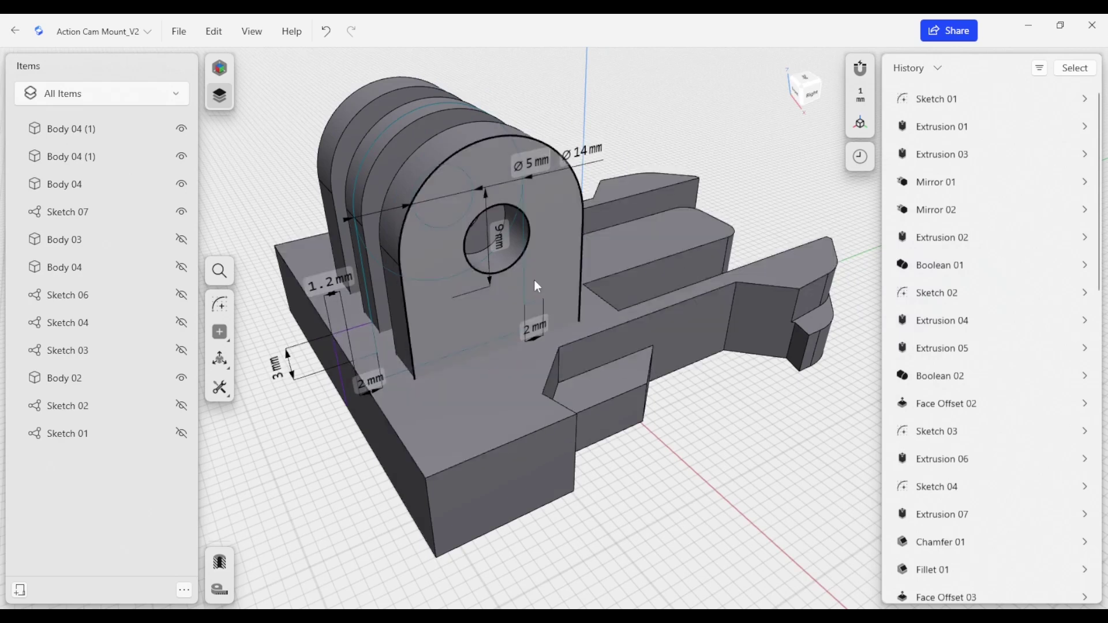
middle_click_drag(712, 464, 754, 441)
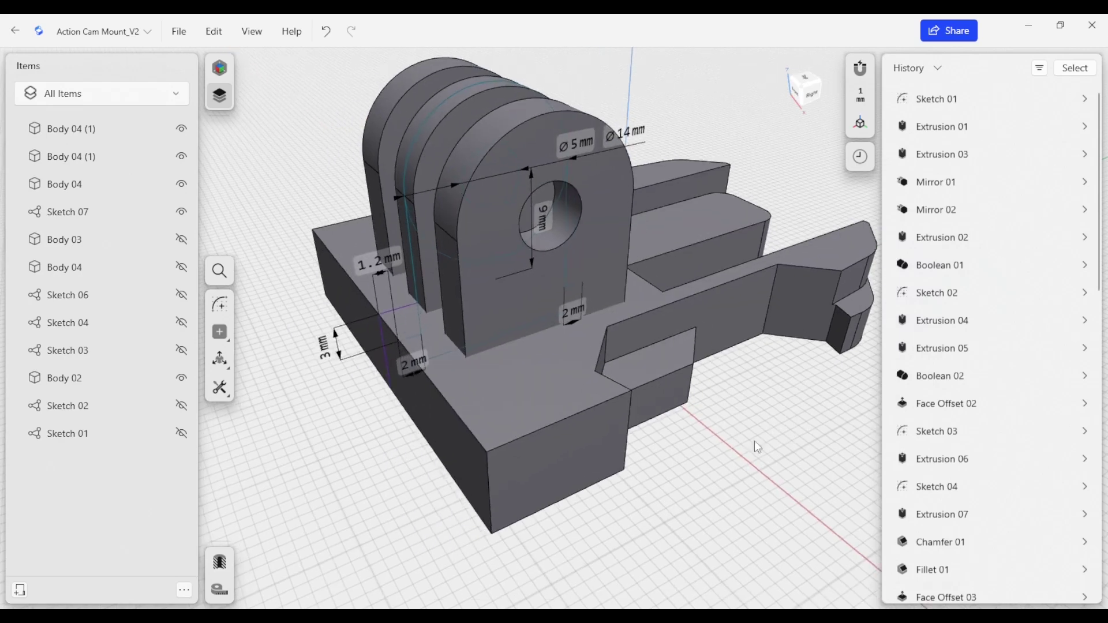
Subtract the three lugs from the base clip, keeping the lug bodies.
left_click(531, 410)
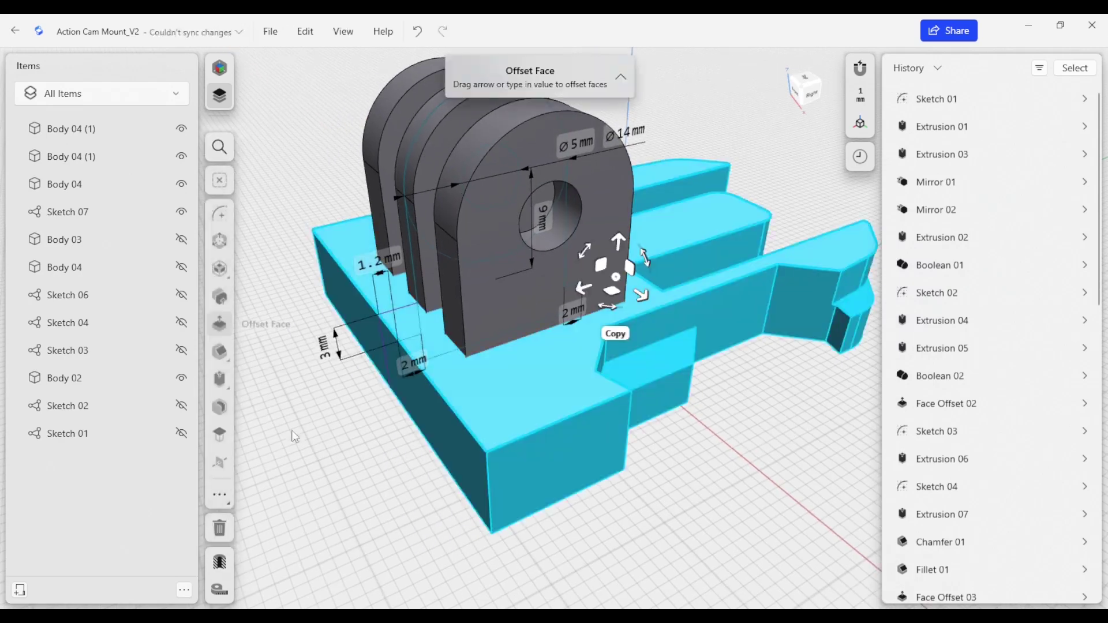
left_click(219, 464)
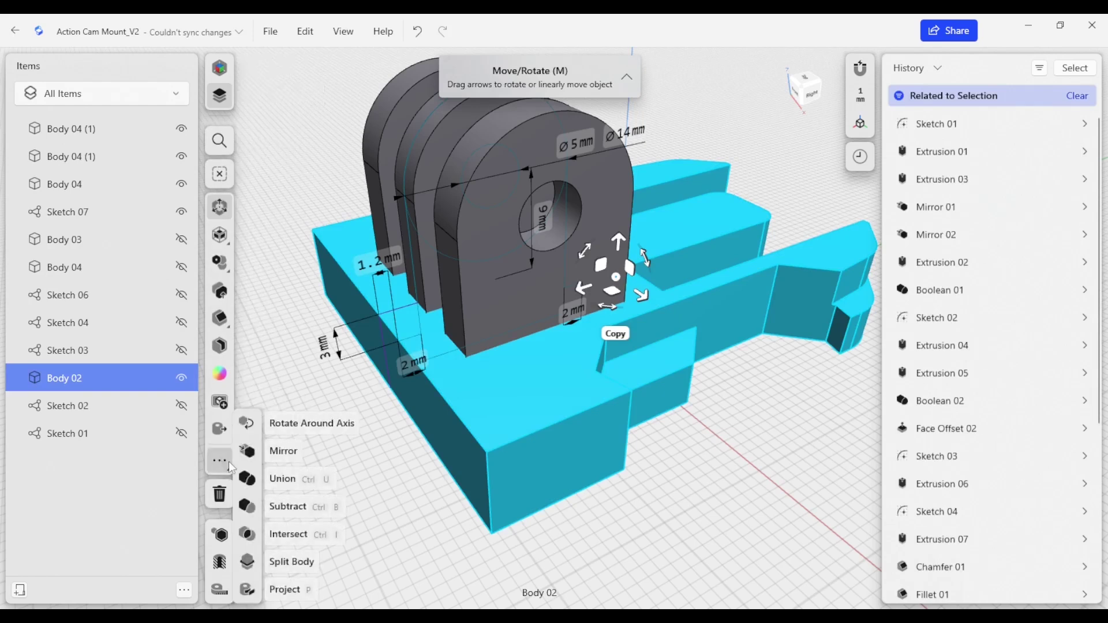
left_click(299, 508)
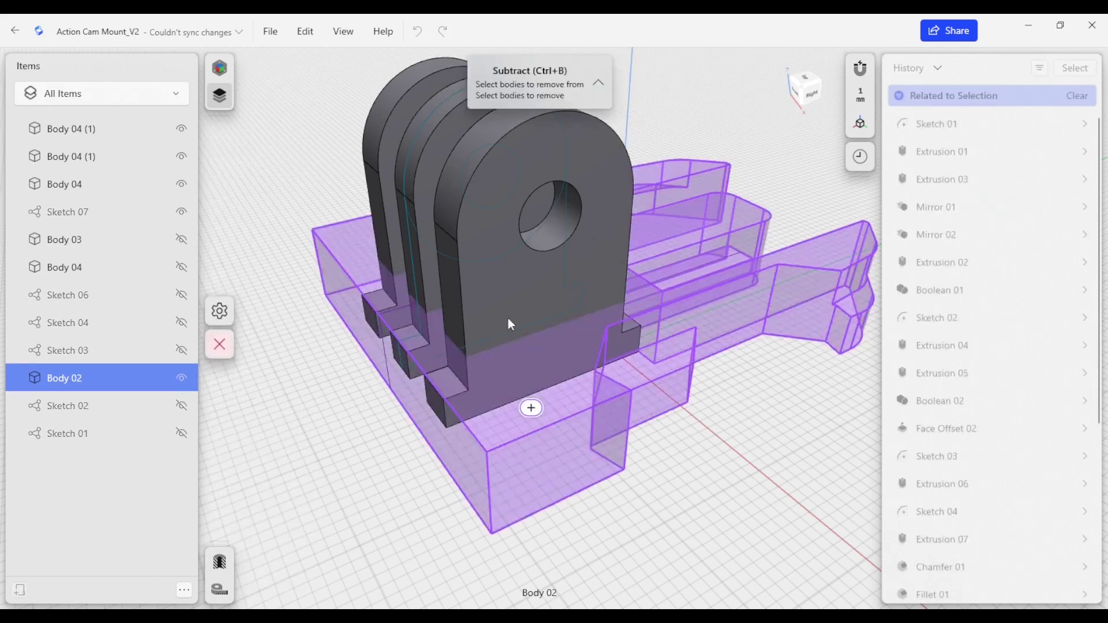
left_click(500, 294)
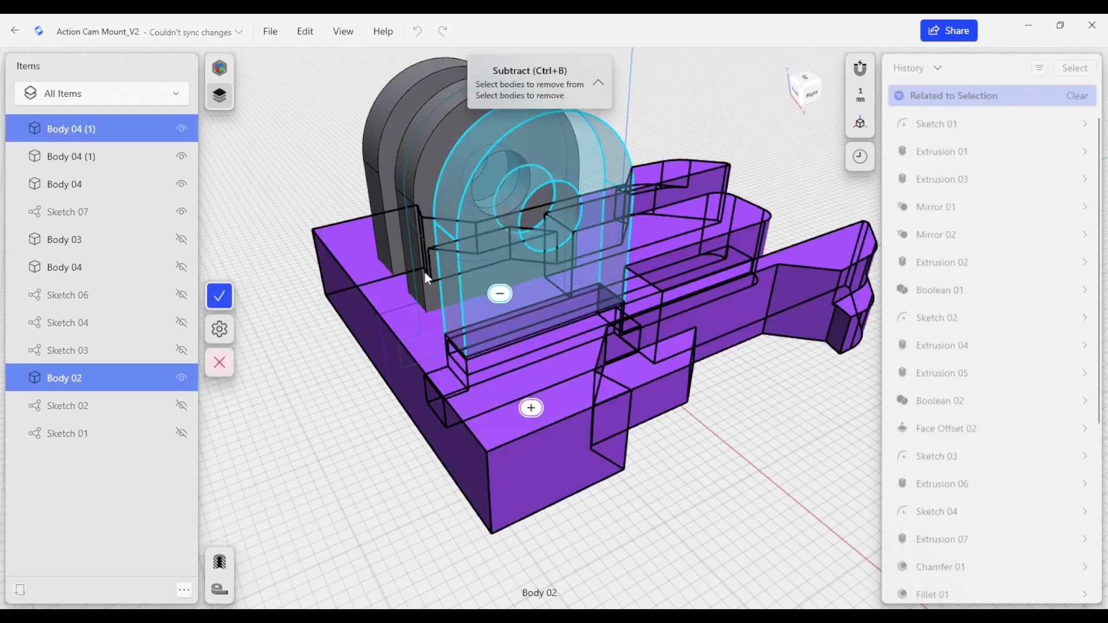
left_click(420, 173)
left_click(386, 140)
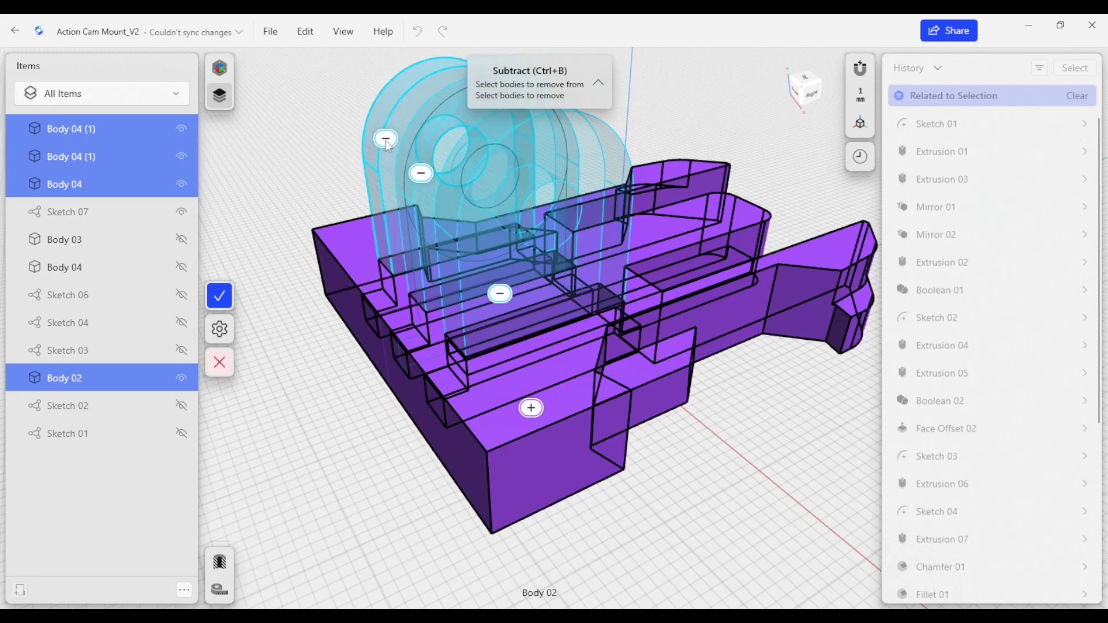
left_click(221, 330)
left_click(295, 421)
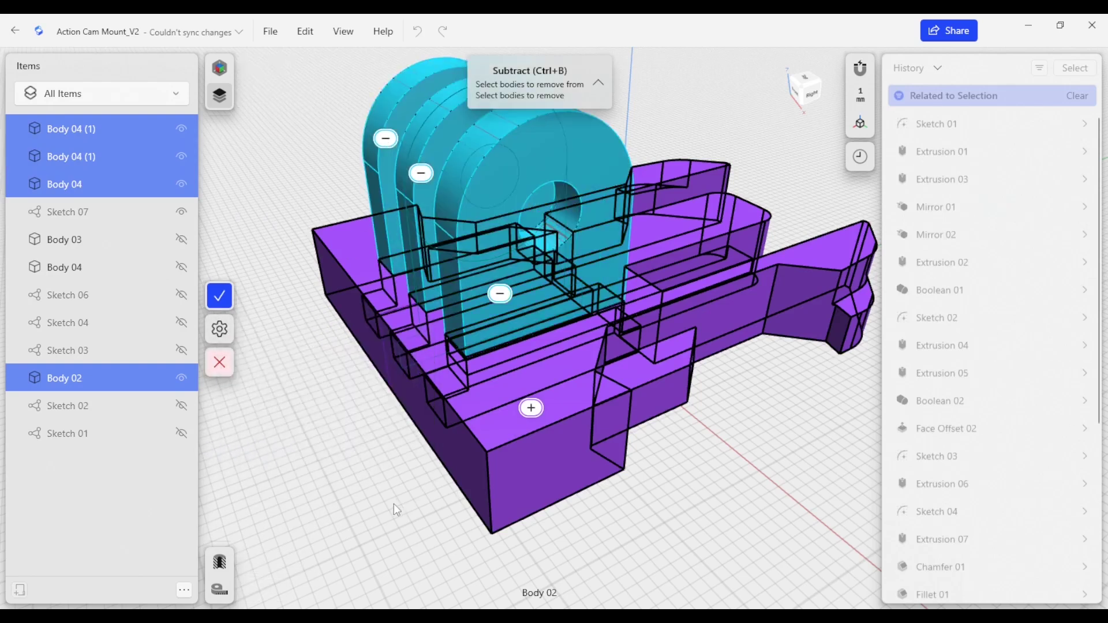
left_click(219, 296)
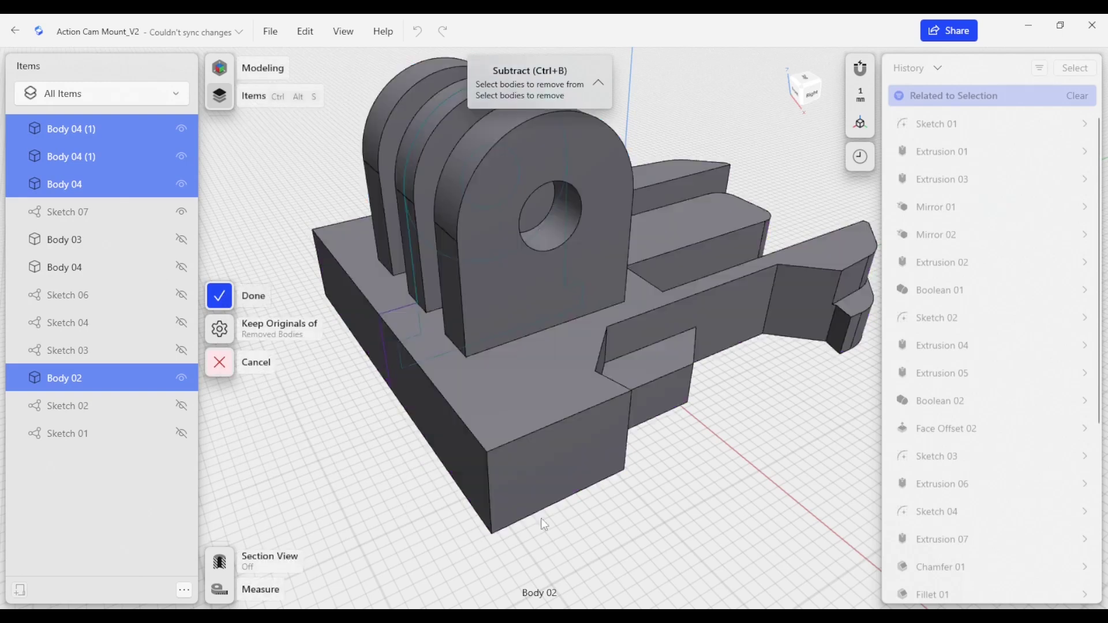
Hide both Body 04 (1) tab copies to reveal the new slots.
left_click(493, 277)
left_click(182, 128)
left_click(182, 155)
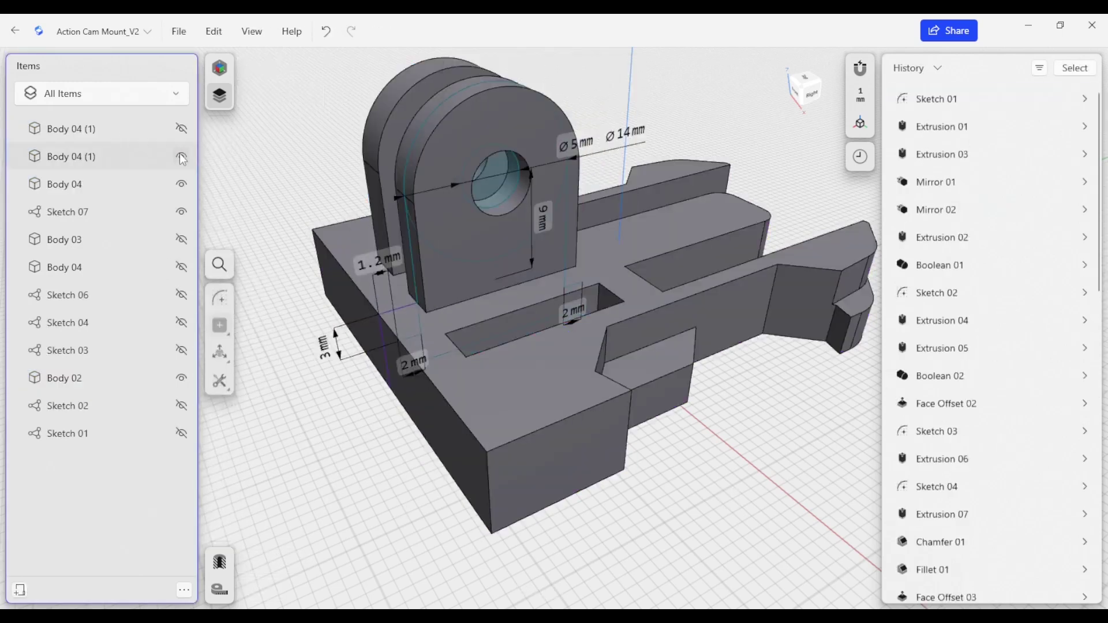
scroll(771, 492, "up", 3)
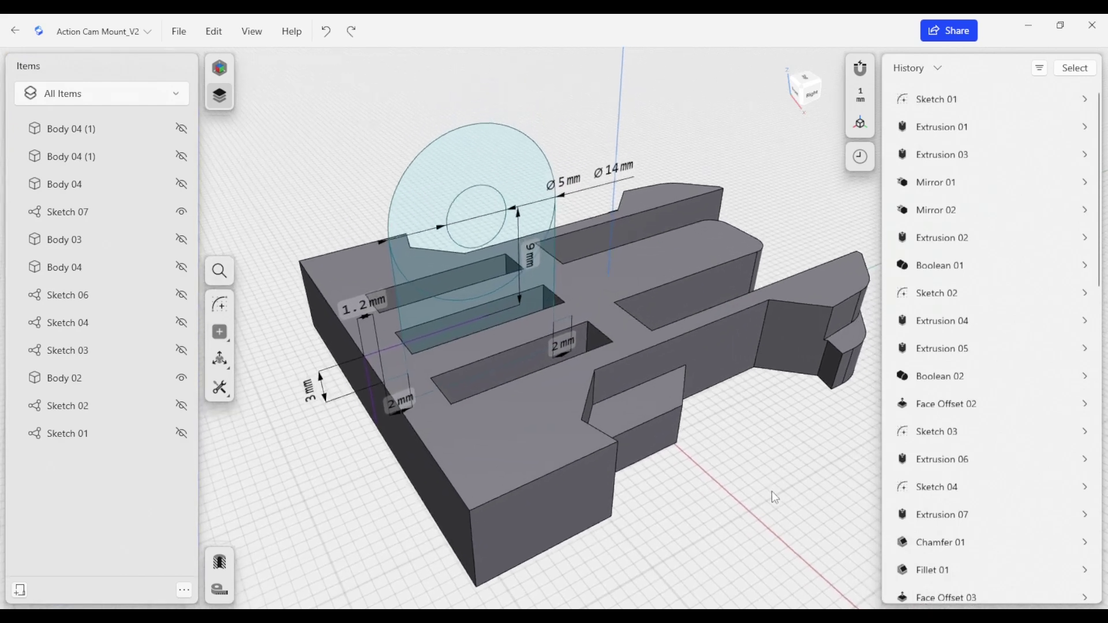
From a top view, extrude the three slot floors to -5.9 mm.
middle_click_drag(740, 494, 542, 490)
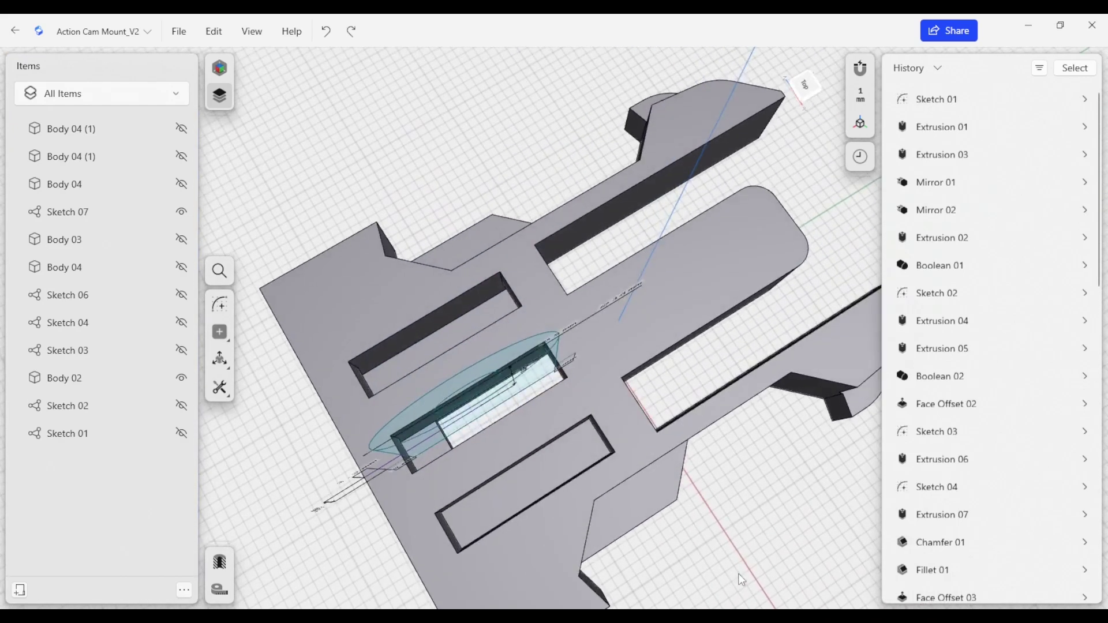
left_click(542, 490)
left_click(432, 459)
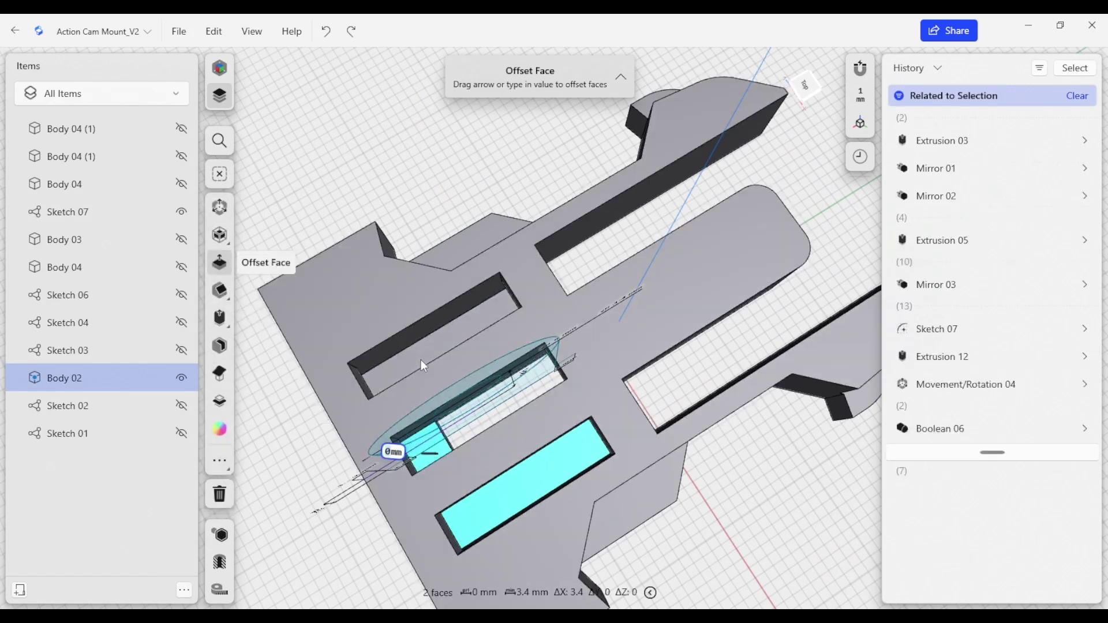
left_click(420, 358)
mouse_move(756, 447)
middle_mouse_down()
mouse_move(754, 487)
mouse_move(730, 464)
mouse_move(716, 473)
middle_mouse_up()
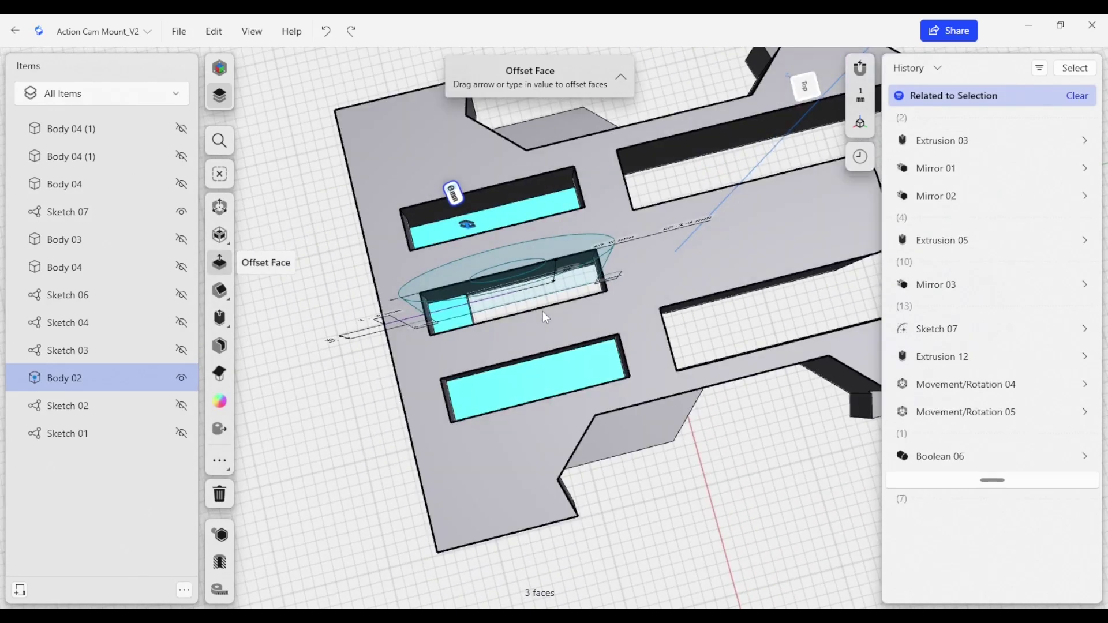
key("e")
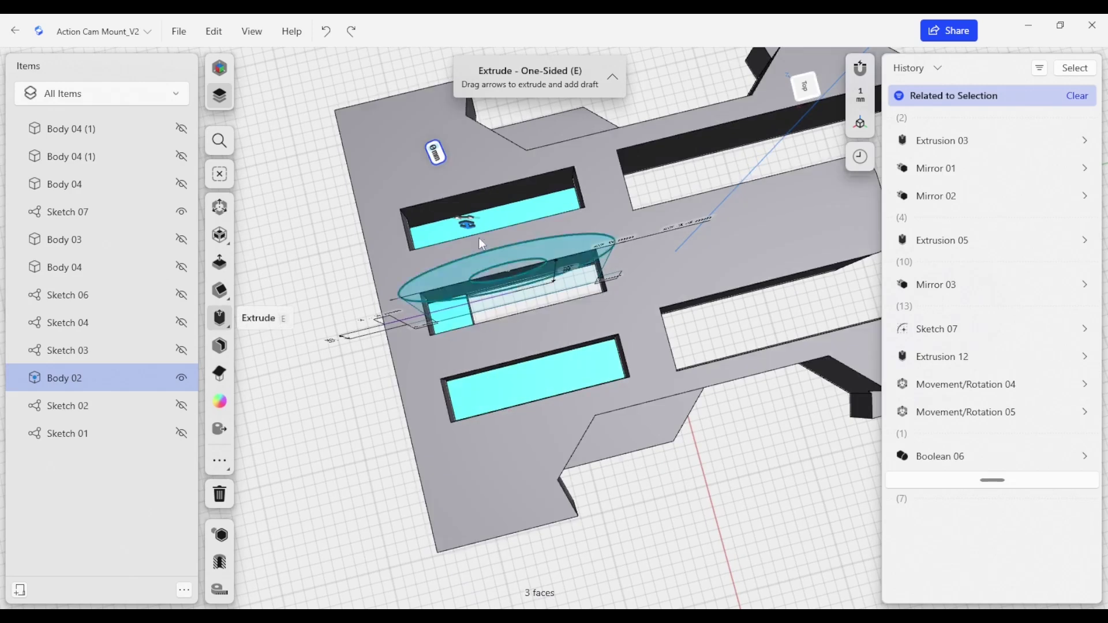
left_click_drag(464, 232, 463, 248)
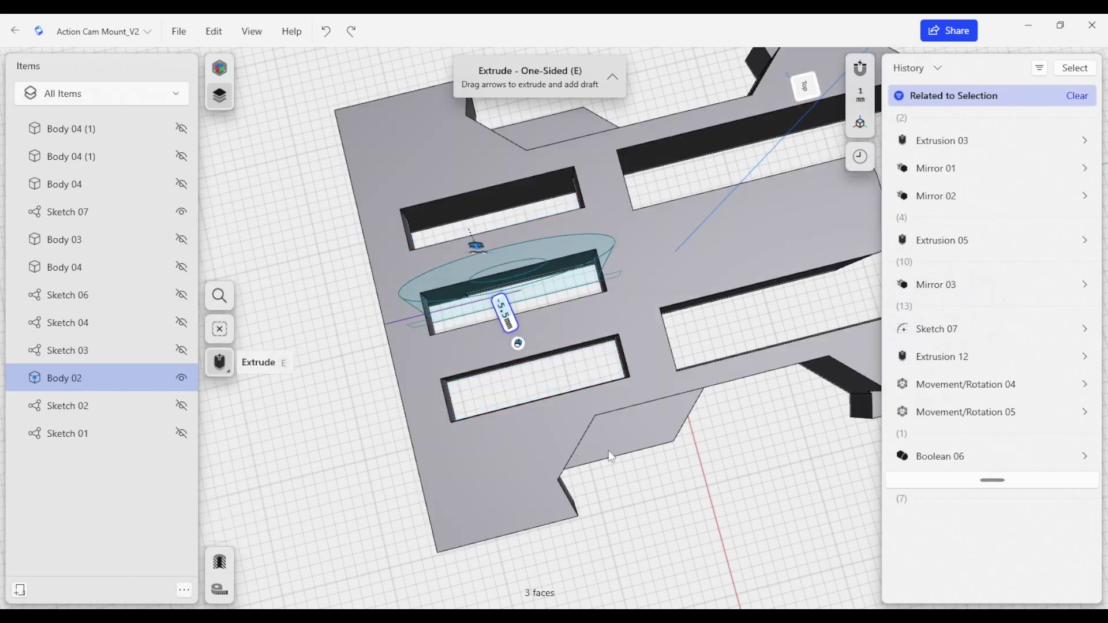
Change the slot extrusion's extent to Through All.
left_click(820, 520)
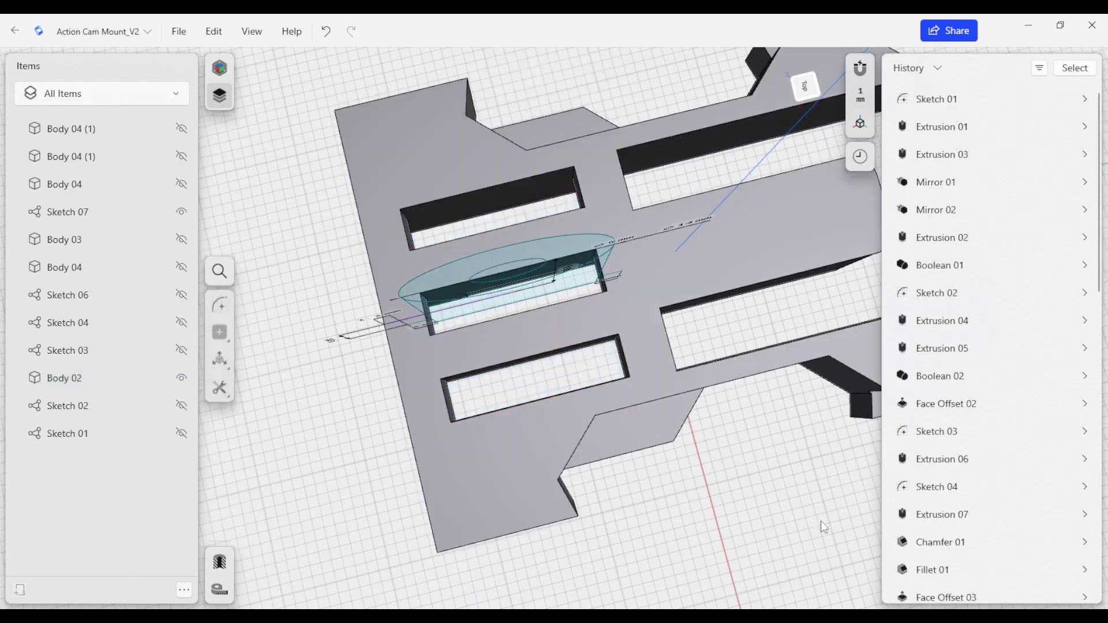
scroll(976, 430, "down", 5)
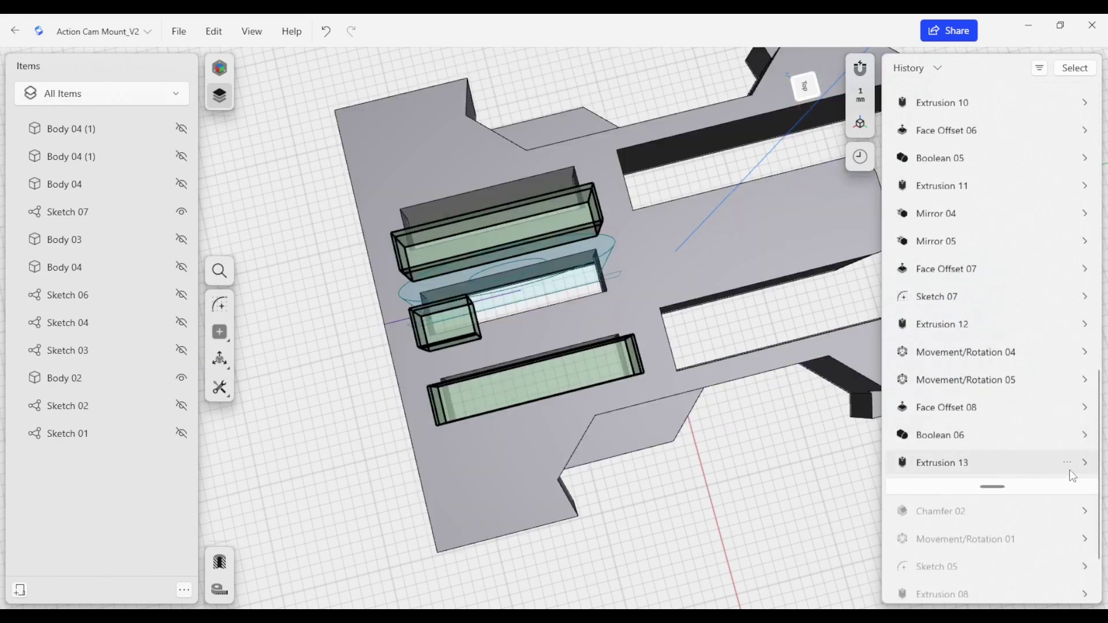
left_click(1084, 462)
scroll(1073, 390, "down", 3)
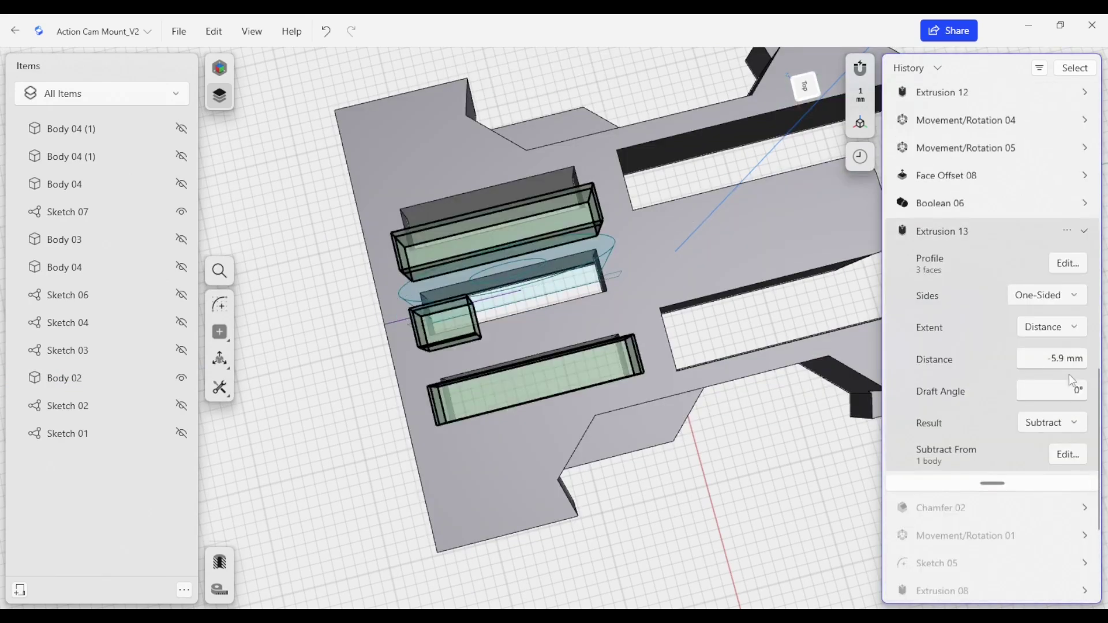
left_click(1051, 330)
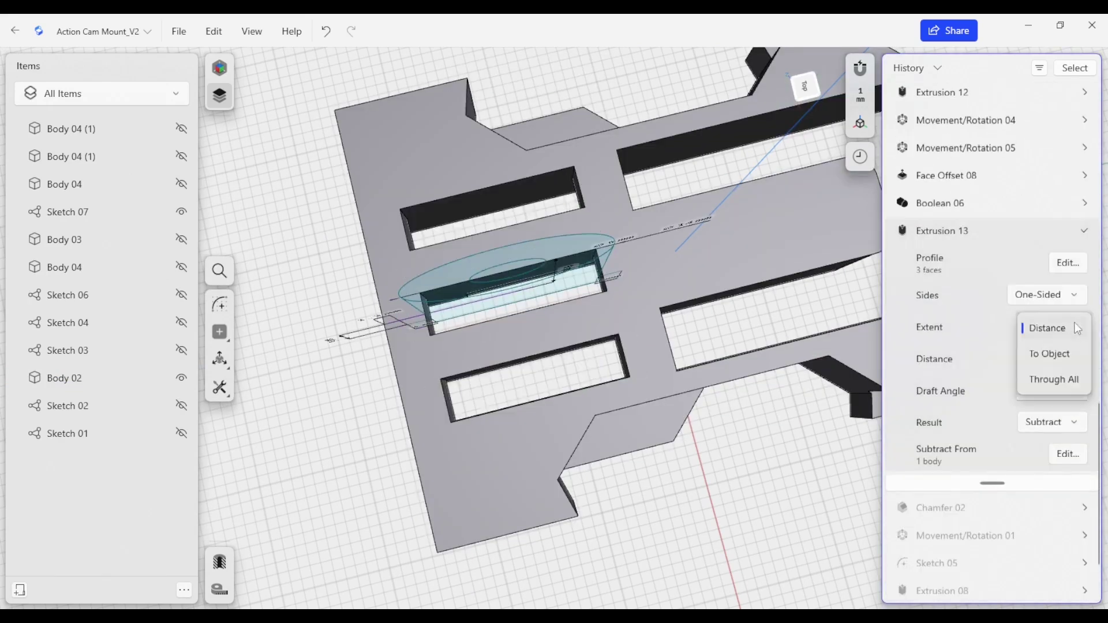
left_click(1069, 380)
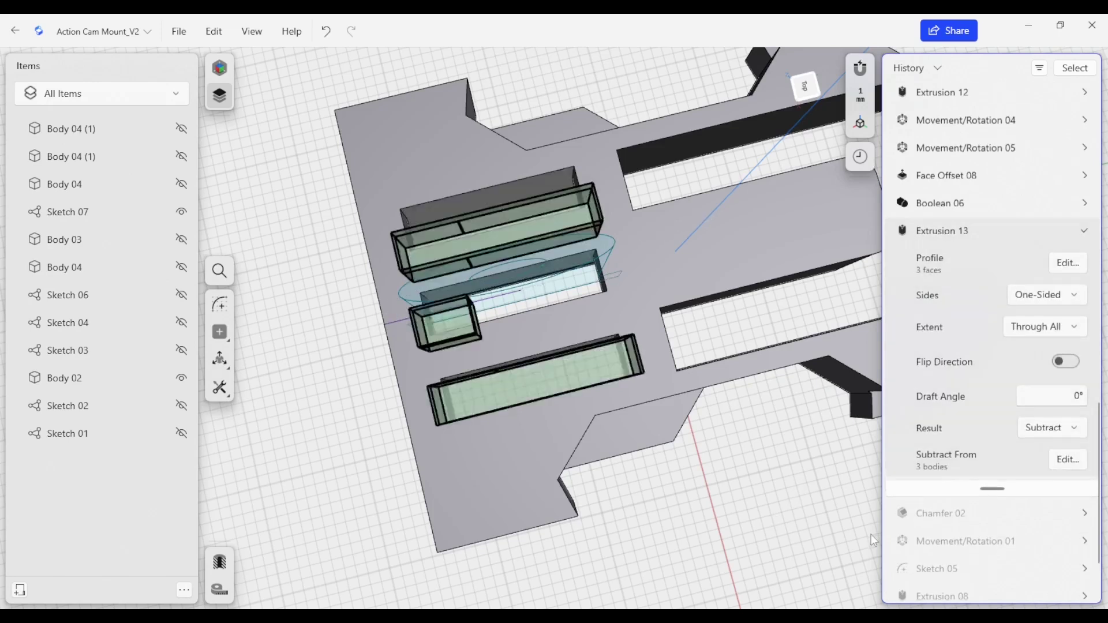
From a bottom view, unhide both Body 04 (1) tab copies and Body 04.
mouse_move(695, 503)
right_mouse_down()
mouse_move(663, 169)
mouse_move(641, 95)
right_mouse_up()
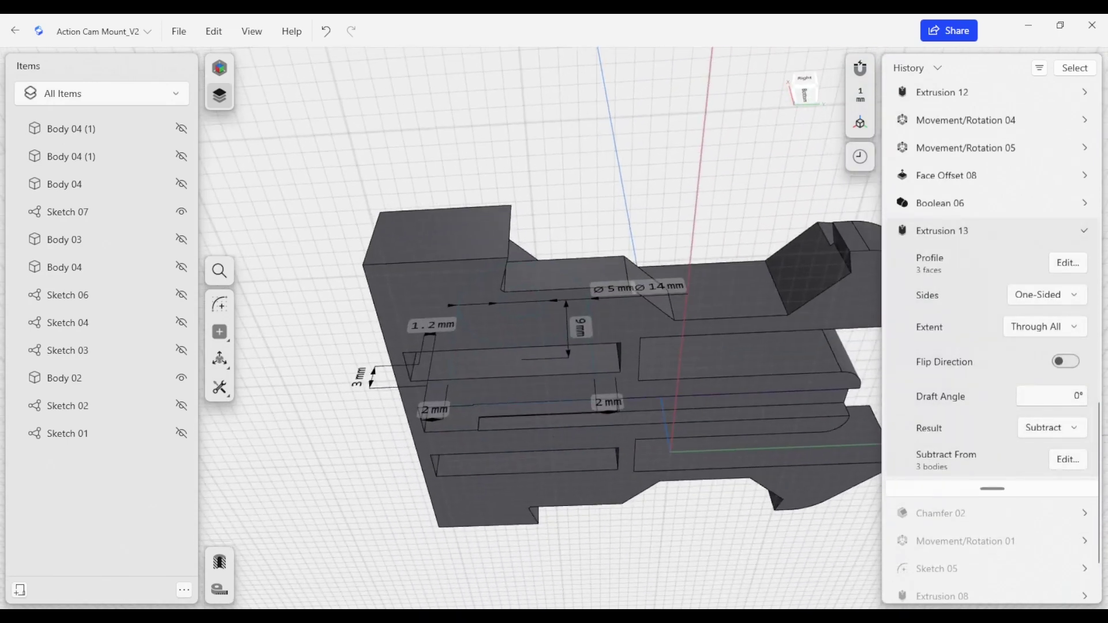
right_click_drag(595, 542, 596, 509)
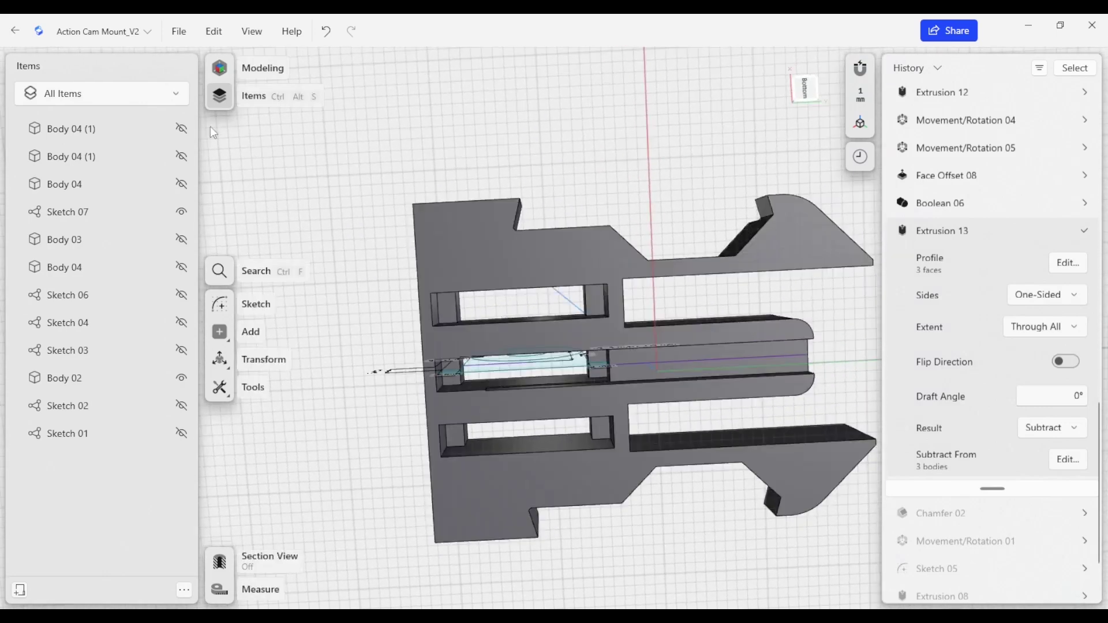
left_click(182, 128)
left_click(182, 156)
left_click(181, 183)
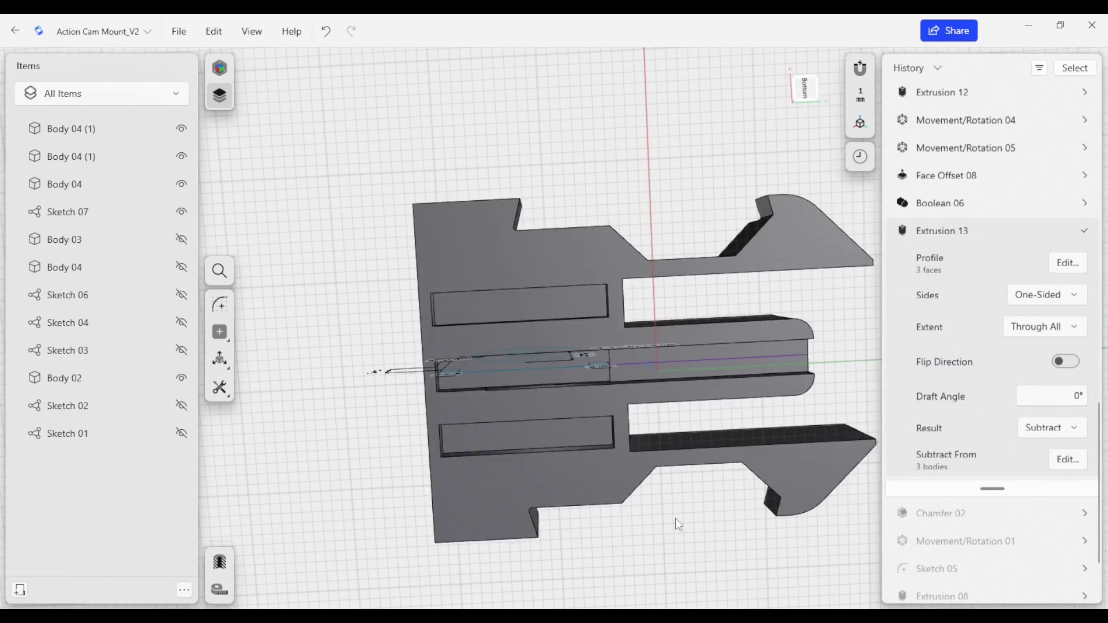
middle_click_drag(676, 519, 659, 526)
mouse_move(659, 525)
right_mouse_down()
mouse_move(607, 515)
mouse_move(666, 350)
mouse_move(685, 332)
right_mouse_up()
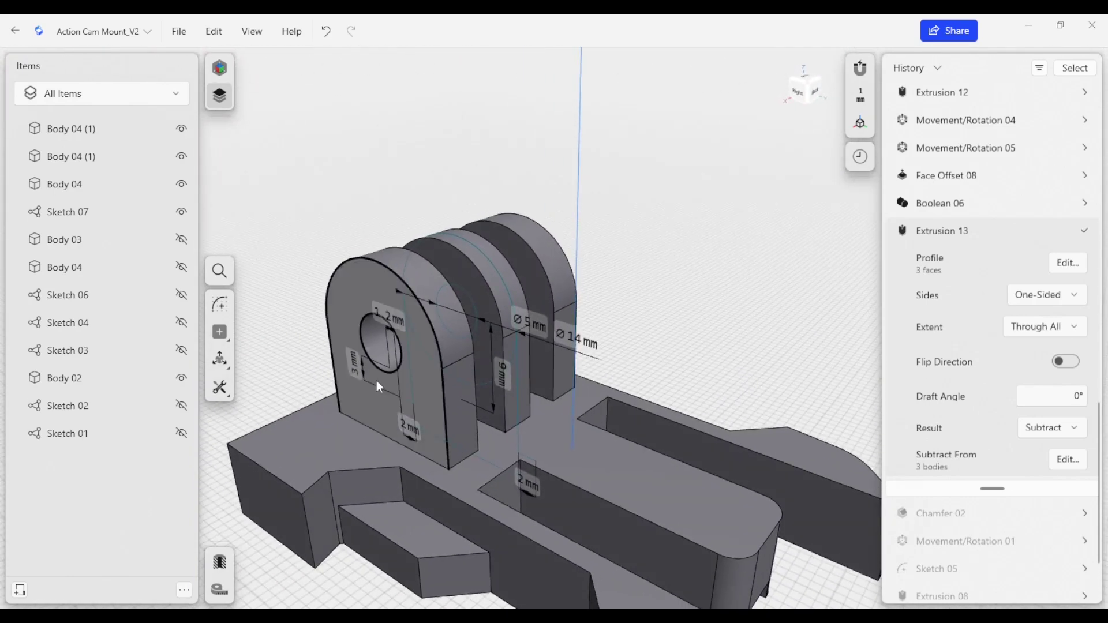
Unhide Body 04, the side-rail and base-plate body, and view the full mount.
mouse_move(376, 380)
right_mouse_down()
mouse_move(475, 374)
mouse_move(584, 402)
mouse_move(515, 401)
right_mouse_up()
scroll(561, 412, "down", 2)
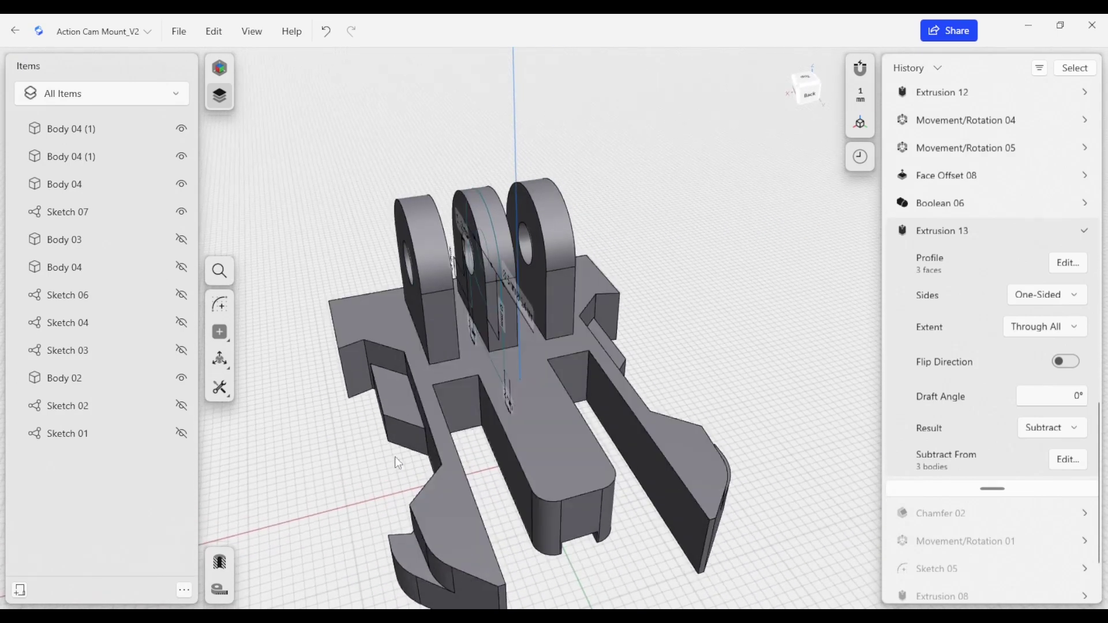
right_click_drag(396, 456, 380, 432)
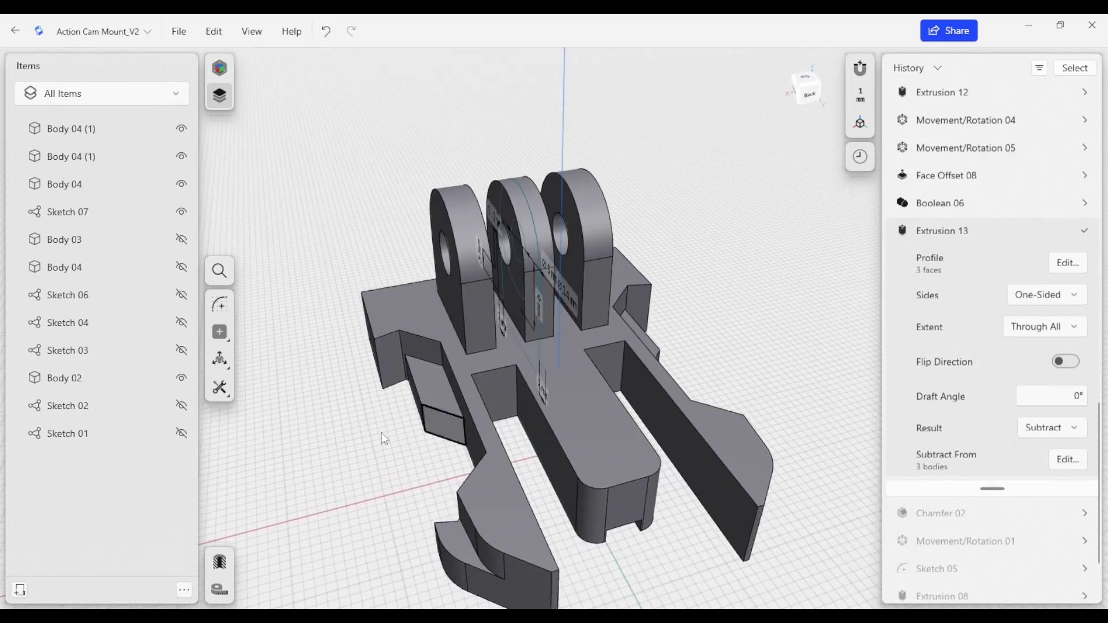
left_click(182, 297)
left_click(182, 295)
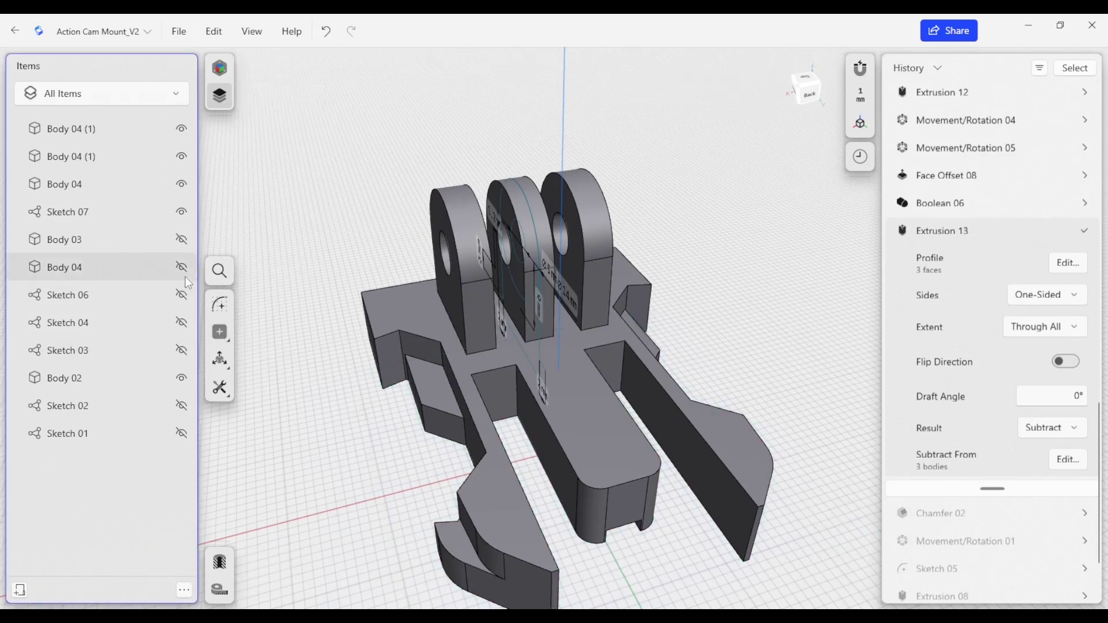
left_click(173, 267)
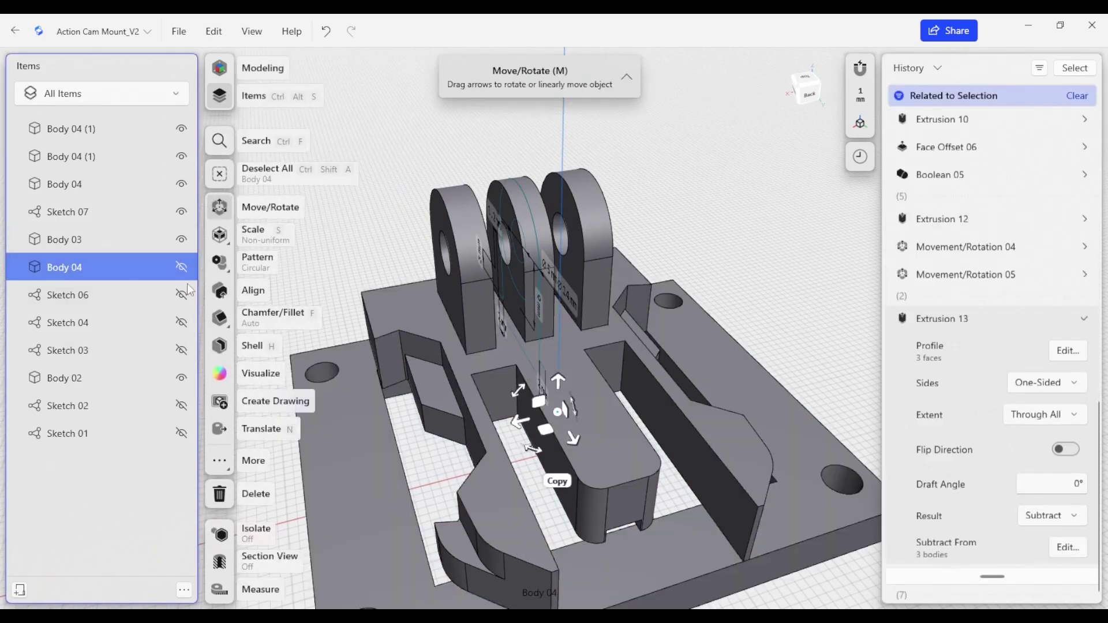
left_click(182, 266)
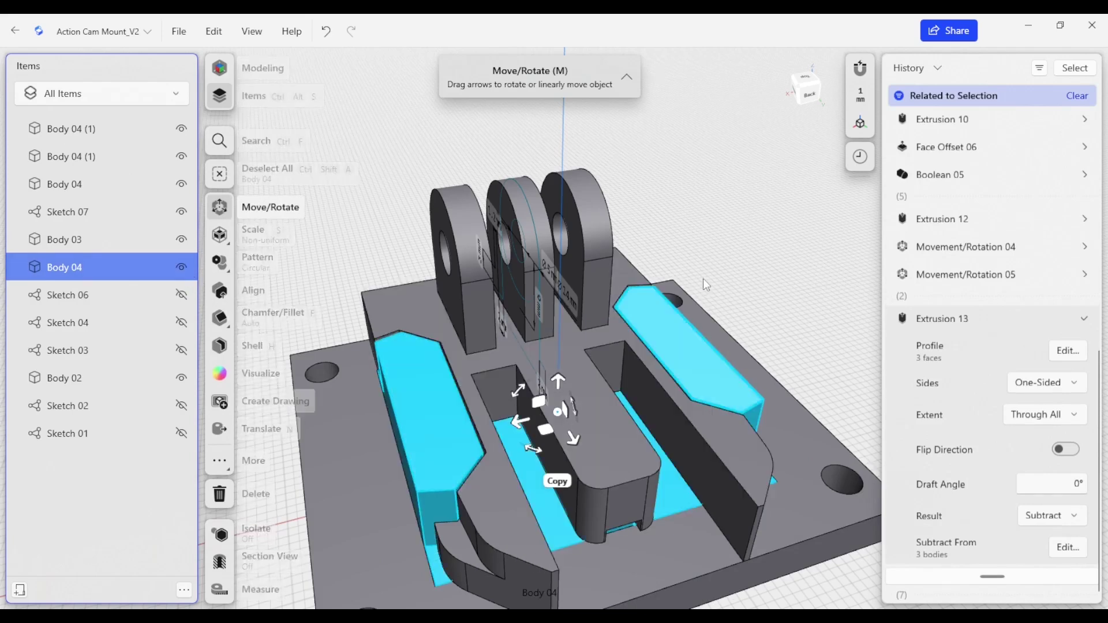
key("Escape")
middle_click_drag(684, 332, 643, 275)
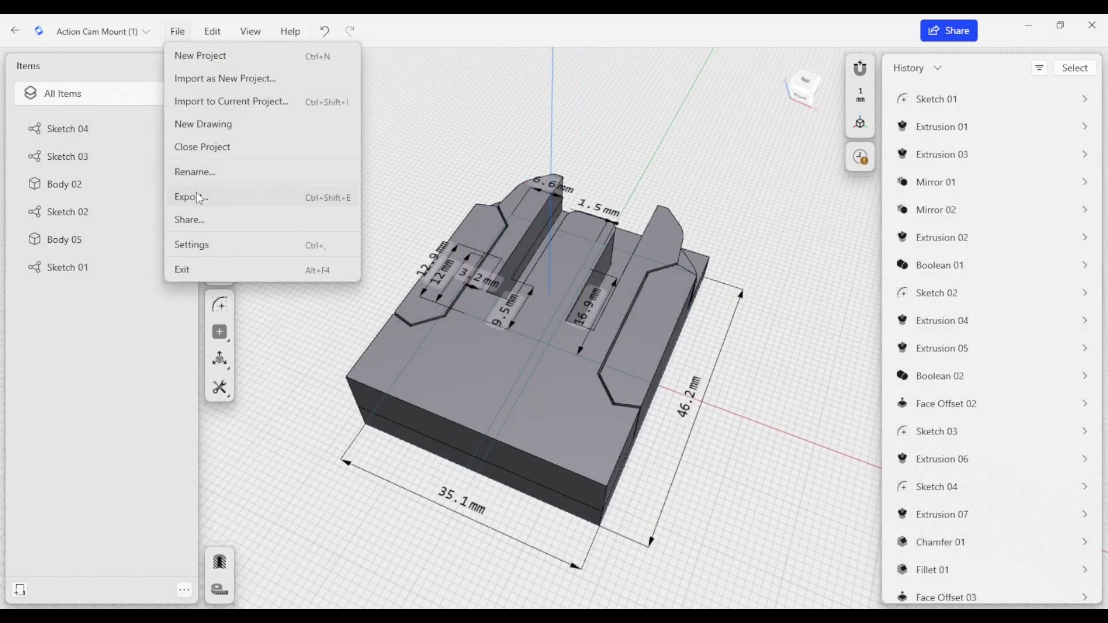
Export Action Cam Mount (1) as a high-resolution 3MF file.
left_click(199, 198)
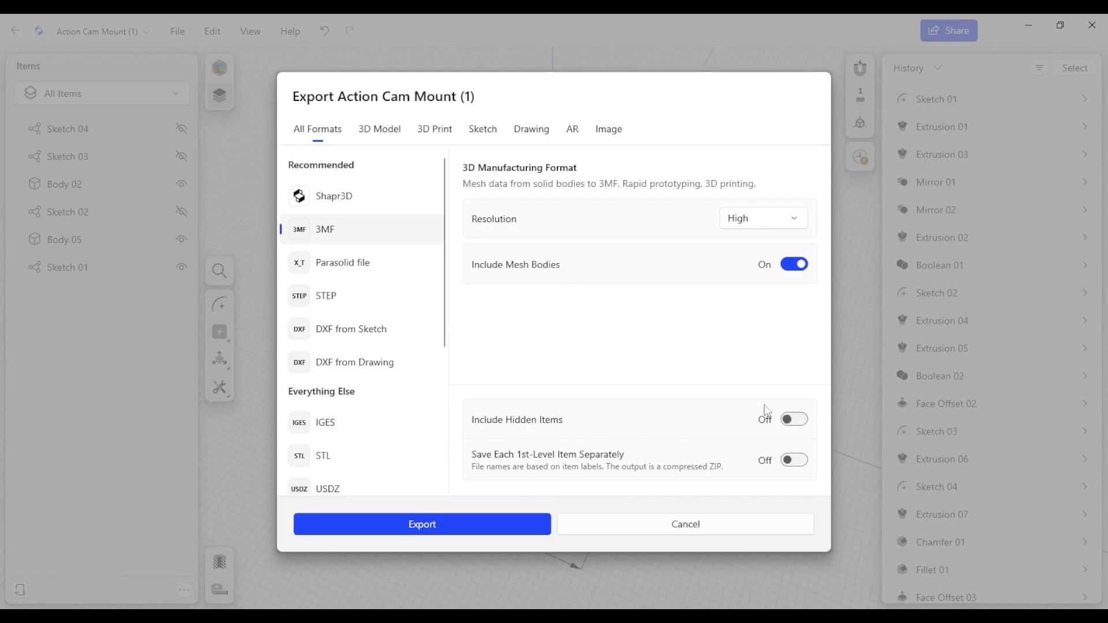
left_click(433, 526)
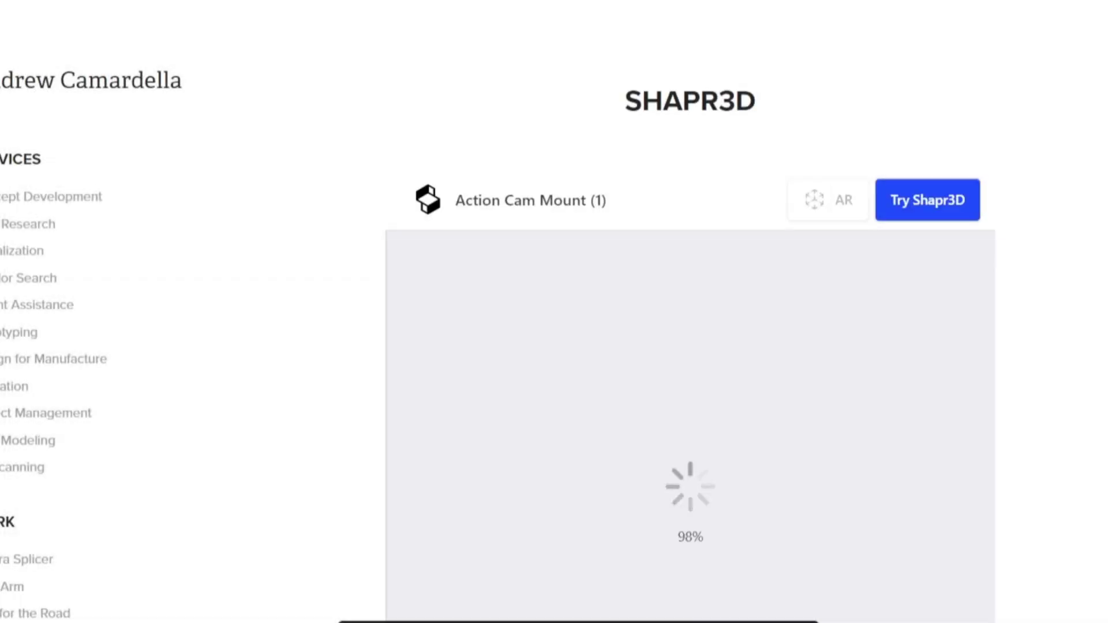
scroll(836, 288, "down", 2)
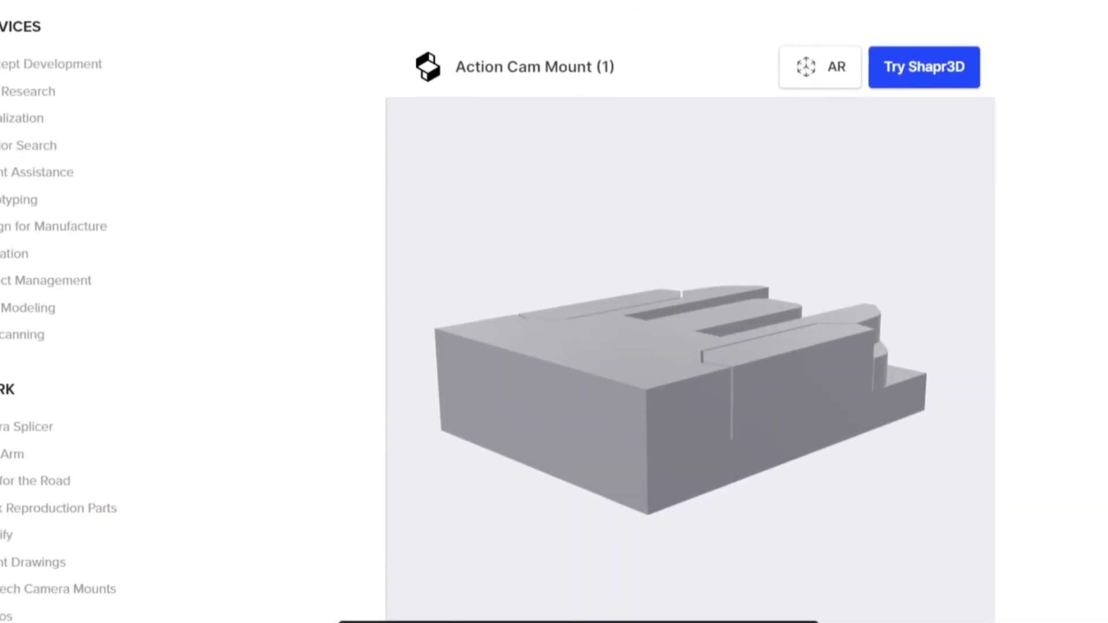
Rotate the shared clip base in the web viewer to an elevated isometric view.
mouse_move(836, 289)
left_mouse_down()
mouse_move(651, 310)
mouse_move(716, 317)
mouse_move(745, 416)
mouse_move(736, 294)
mouse_move(678, 309)
left_mouse_up()
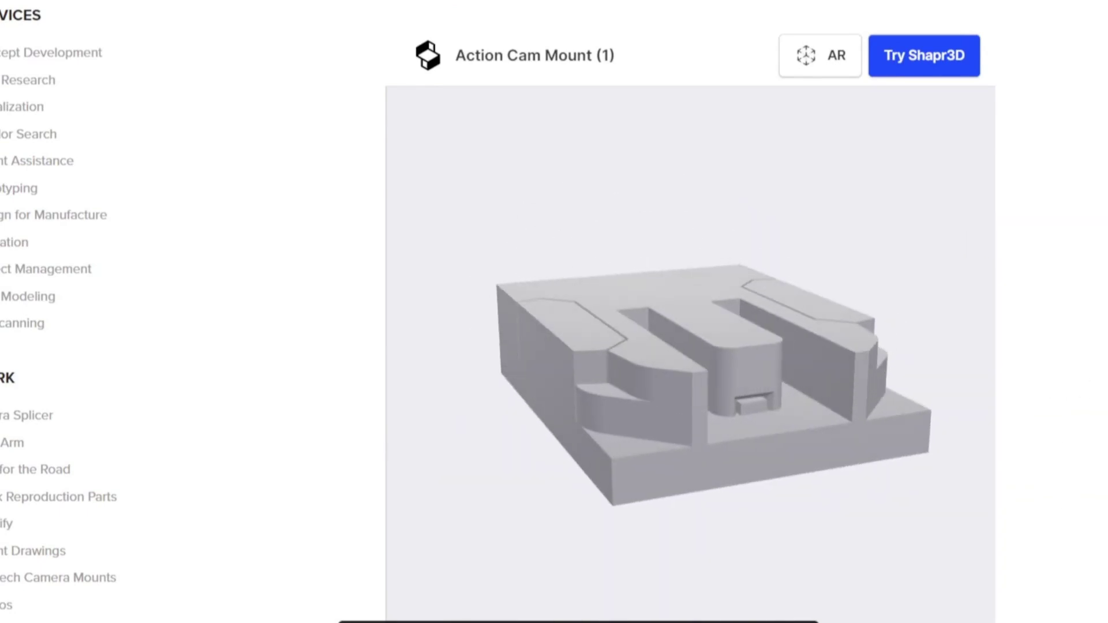